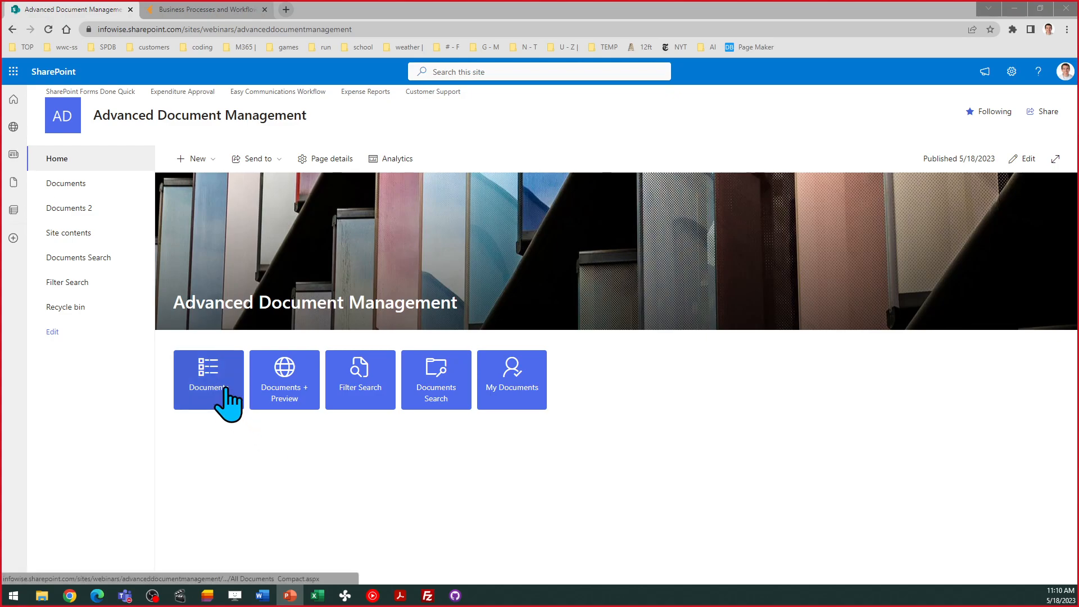
- Open the Documents library from its quick-link tile in the All Documents - Compact view
left_click(210, 375)
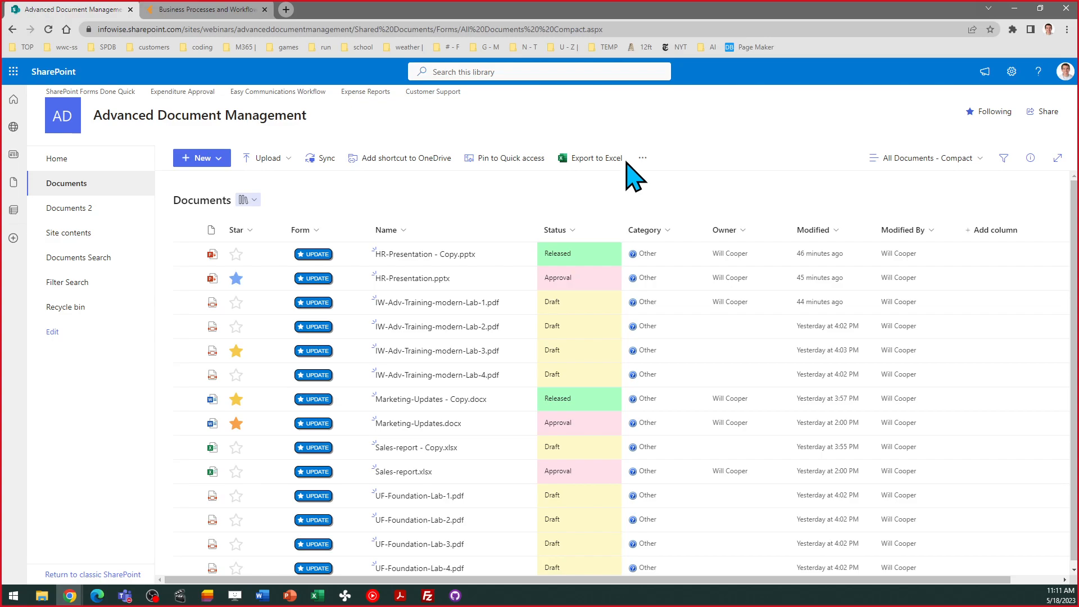
left_click(674, 241)
left_click(678, 212)
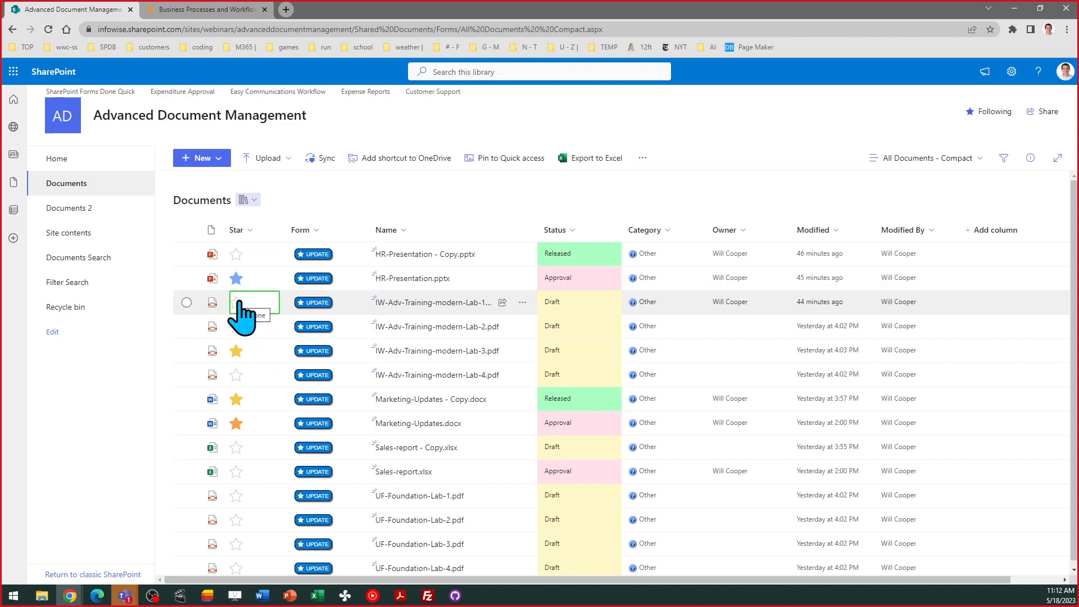
- Give Sales-report.xlsx the red exclamation alert icon in its Star column
left_click(237, 477)
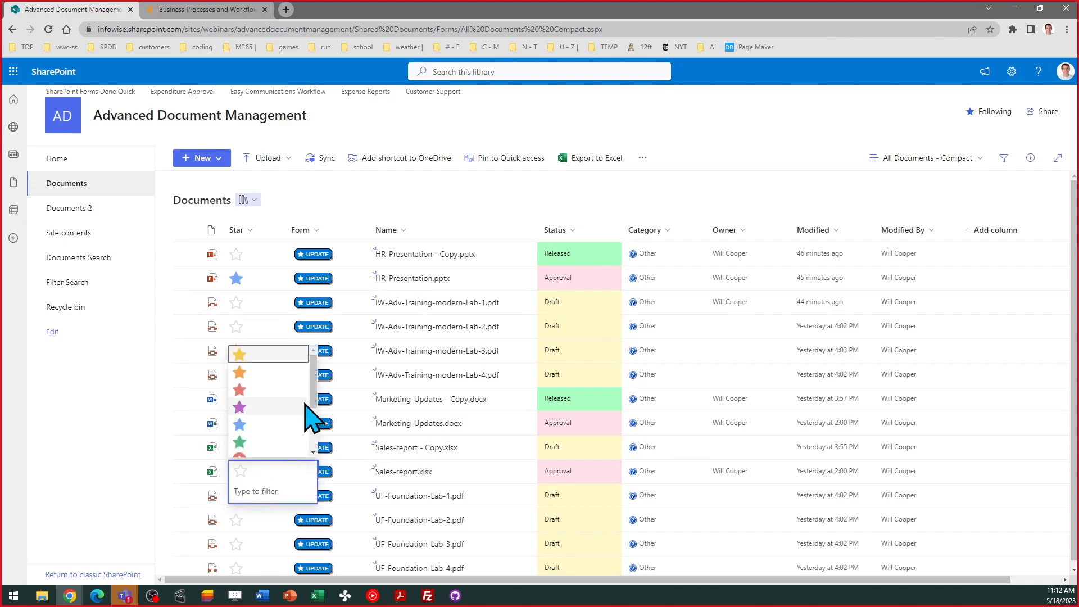
scroll(306, 407, "down", 3)
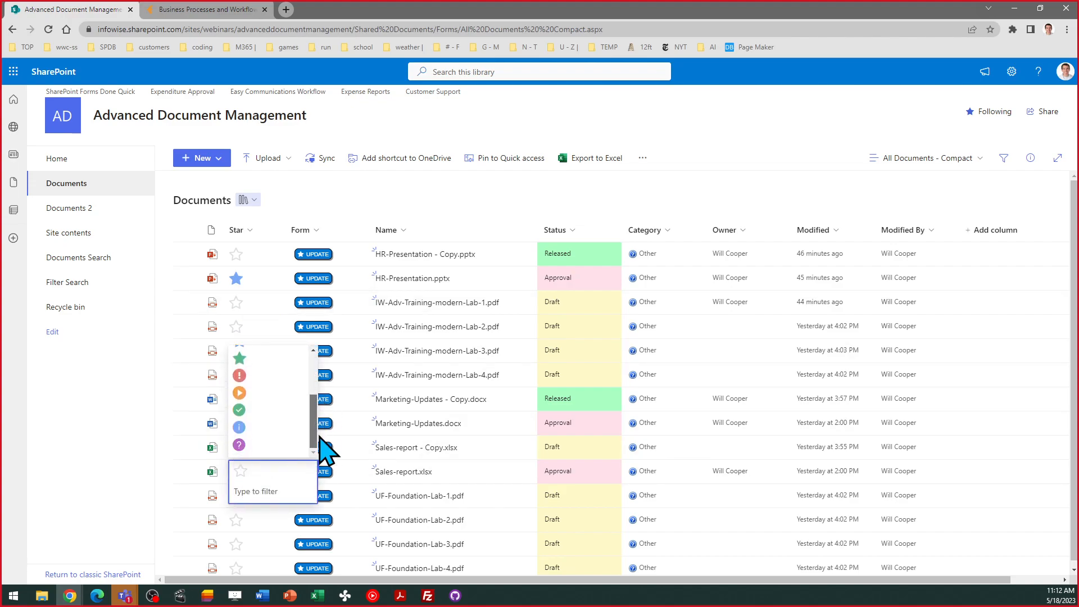
left_click(269, 376)
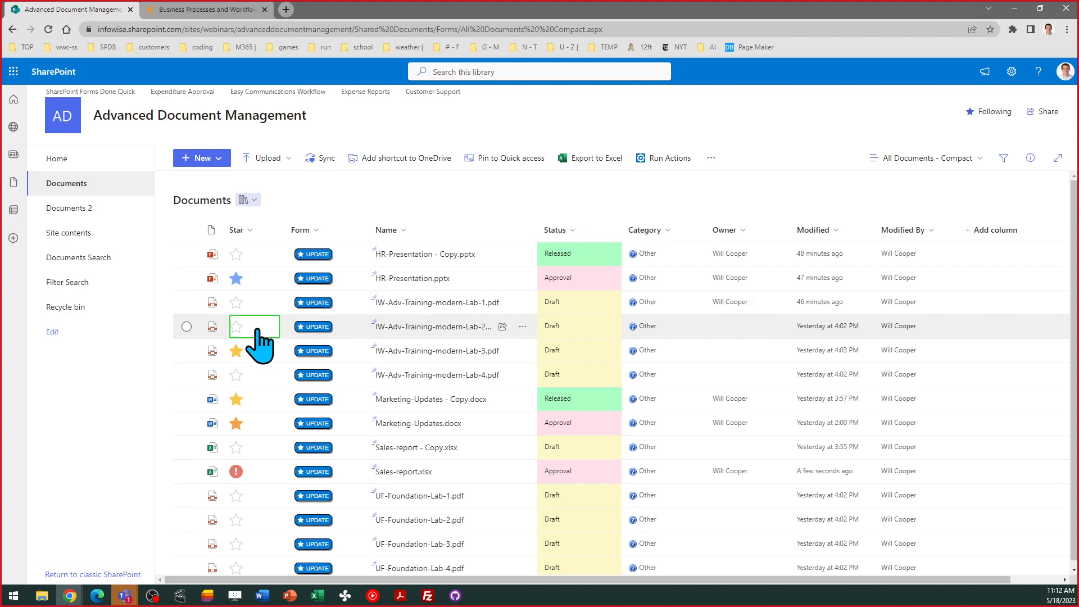
- Reload the library and set HR-Presentation - Copy.pptx to Status Archived, keeping Category Other and Star None
left_click(48, 29)
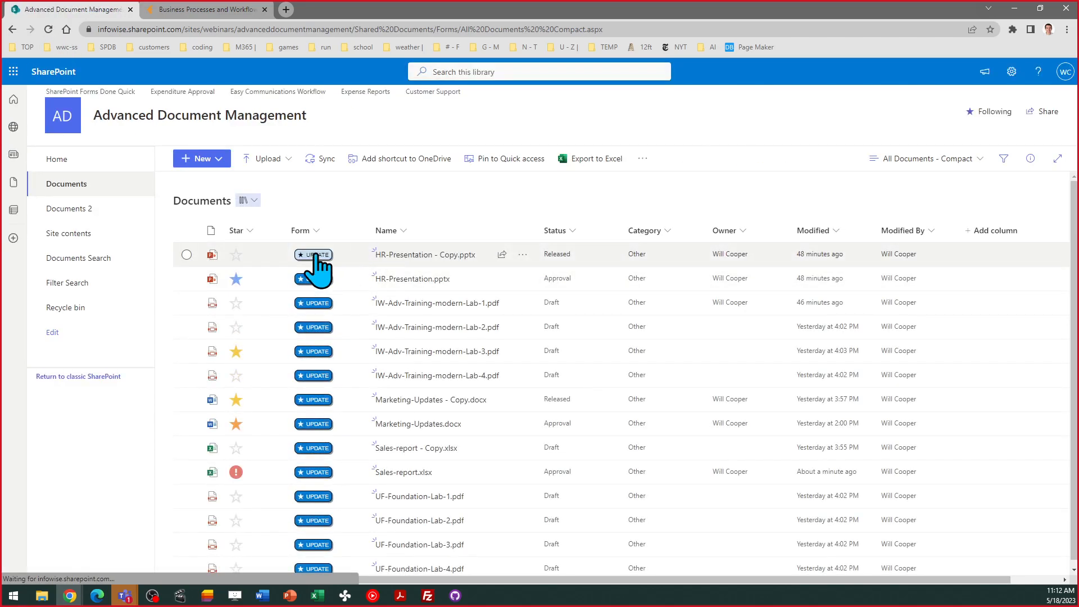
left_click(314, 254)
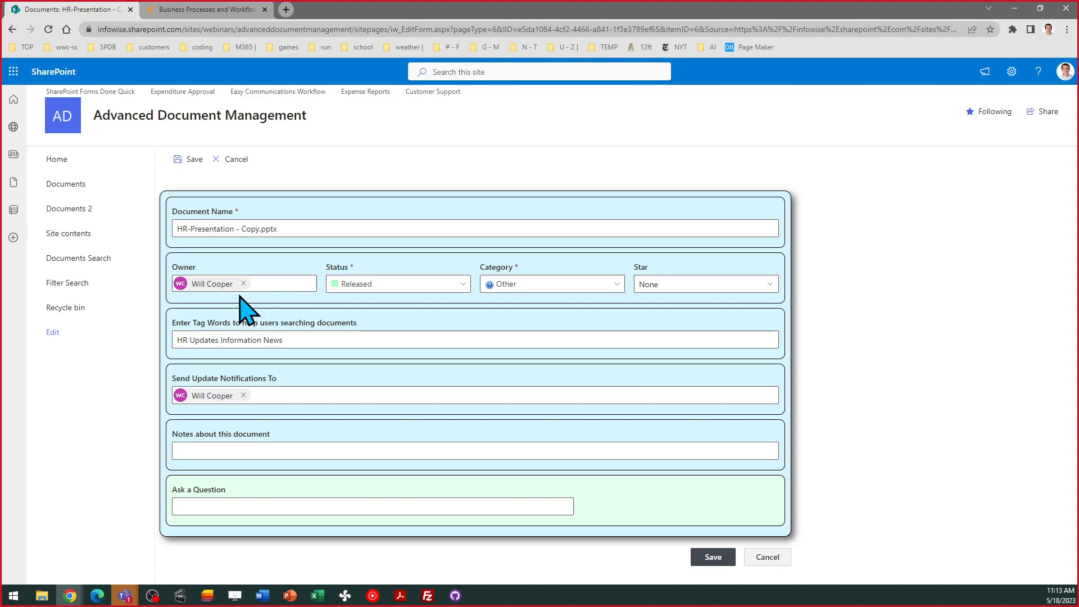
left_click(392, 285)
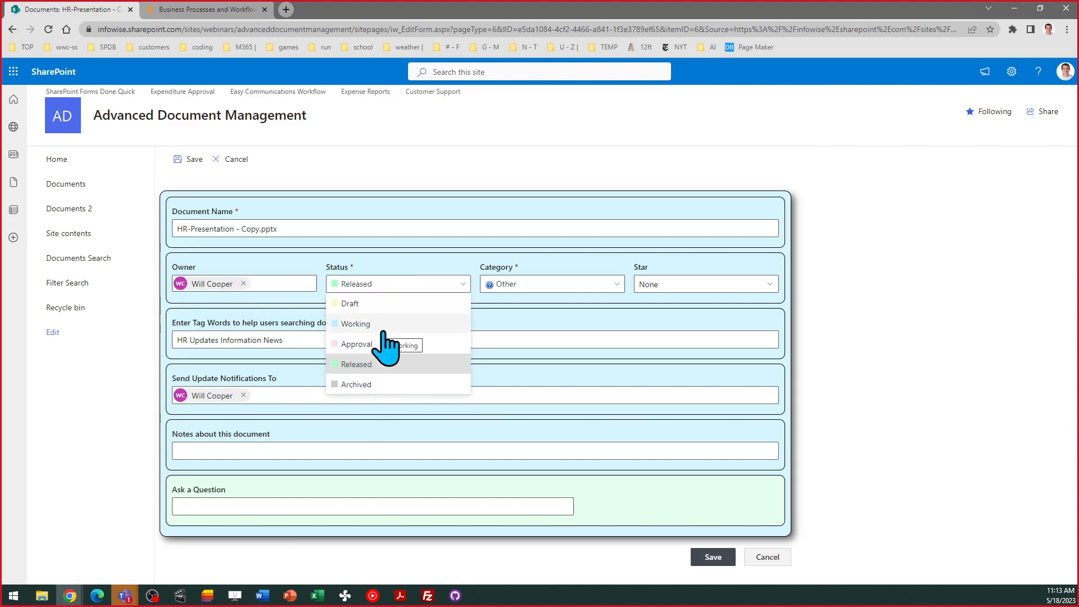
left_click(387, 382)
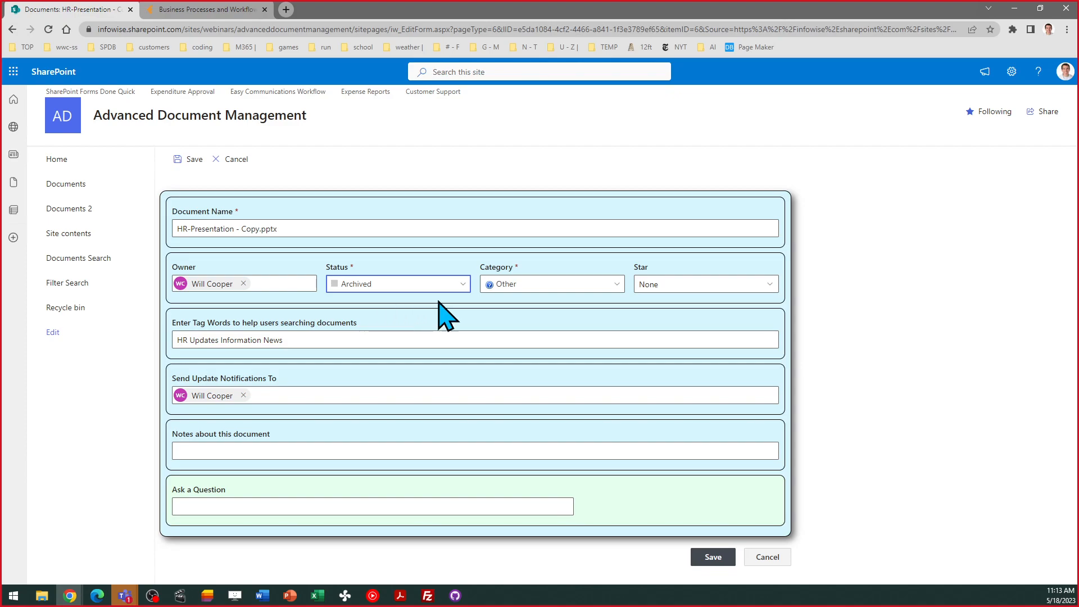
left_click(538, 283)
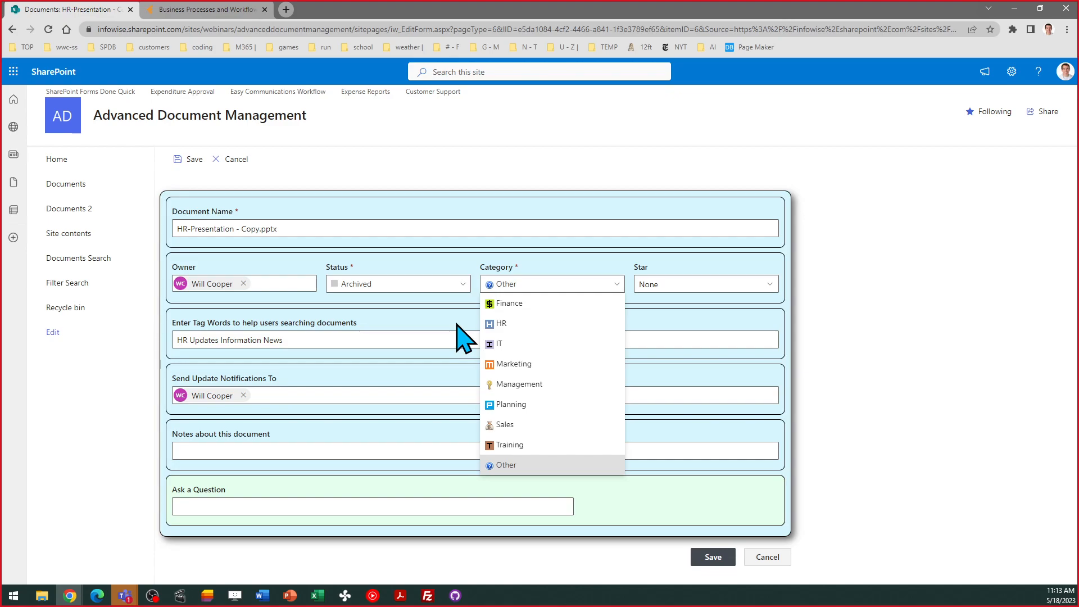
left_click(550, 281)
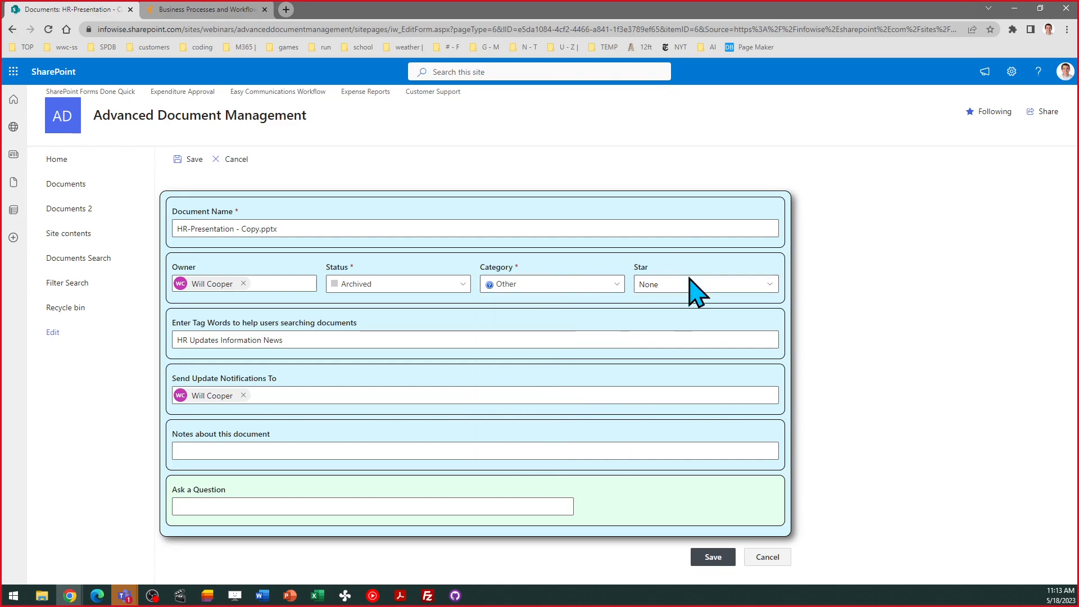
left_click(771, 284)
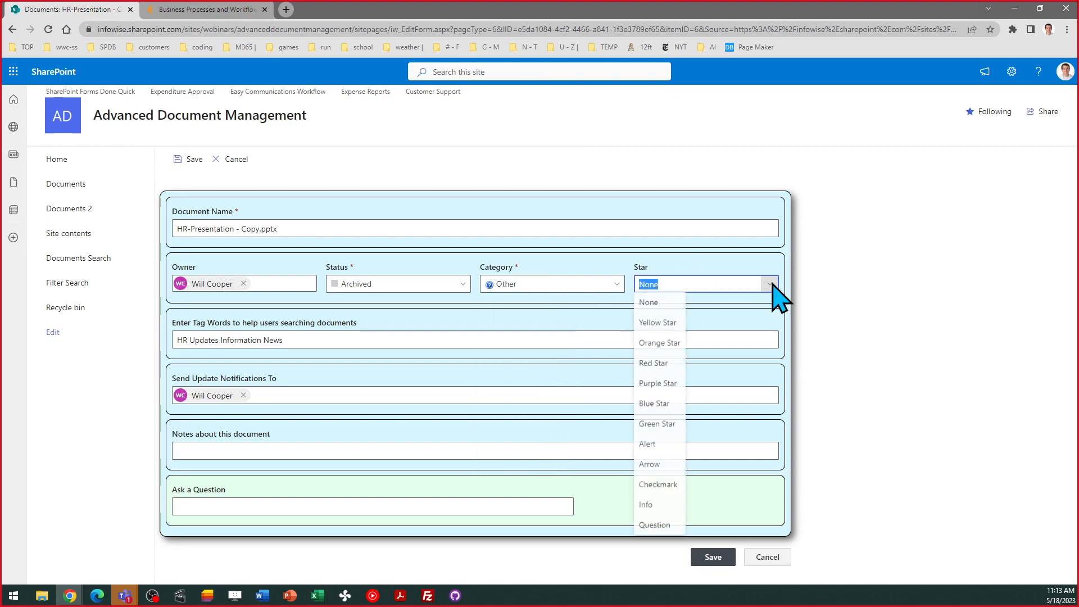
left_click(771, 284)
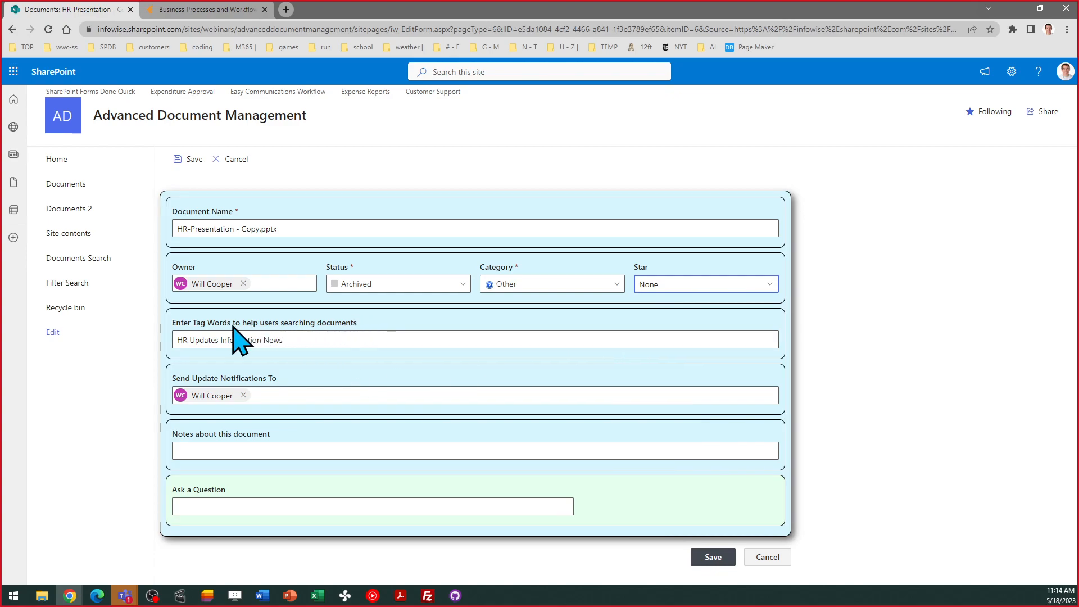
- Replace the file's existing tag words with Technology
left_click(292, 339)
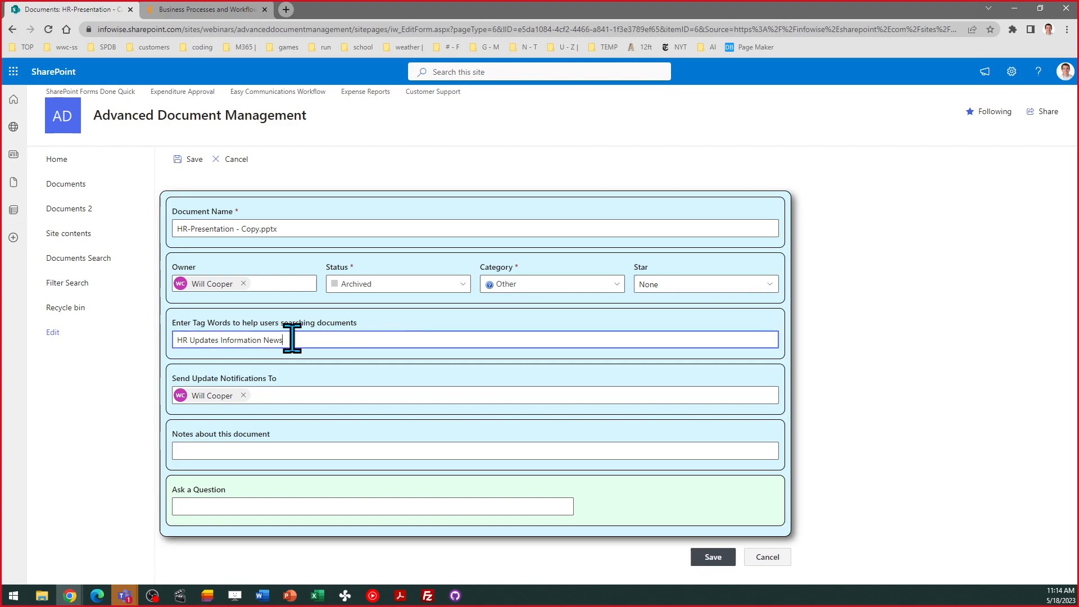
left_click(216, 340)
type("s")
left_click_drag(300, 340, 163, 341)
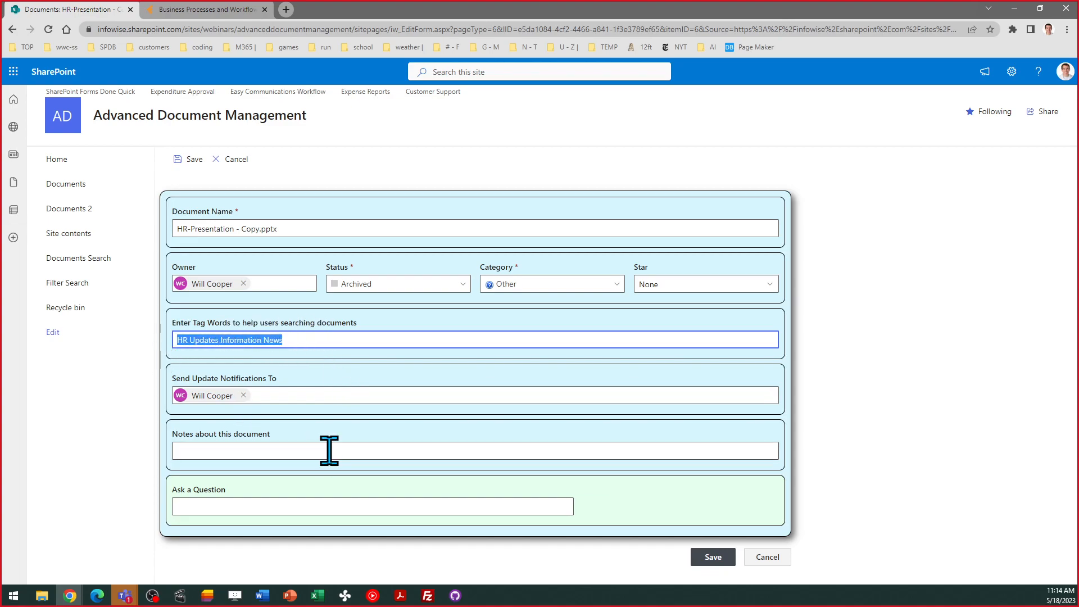
key("Delete")
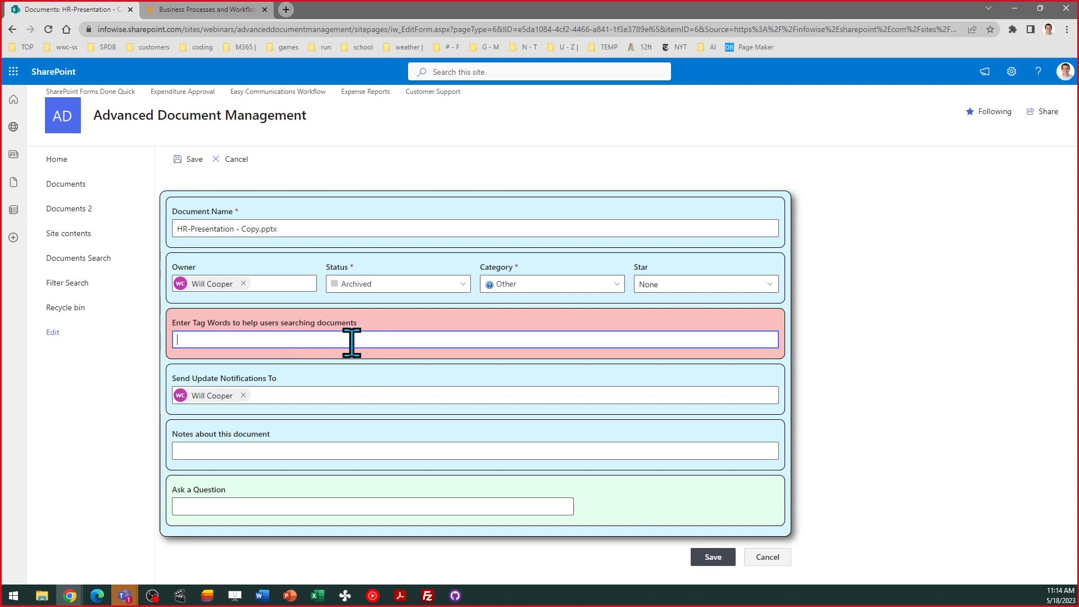
type("Technology")
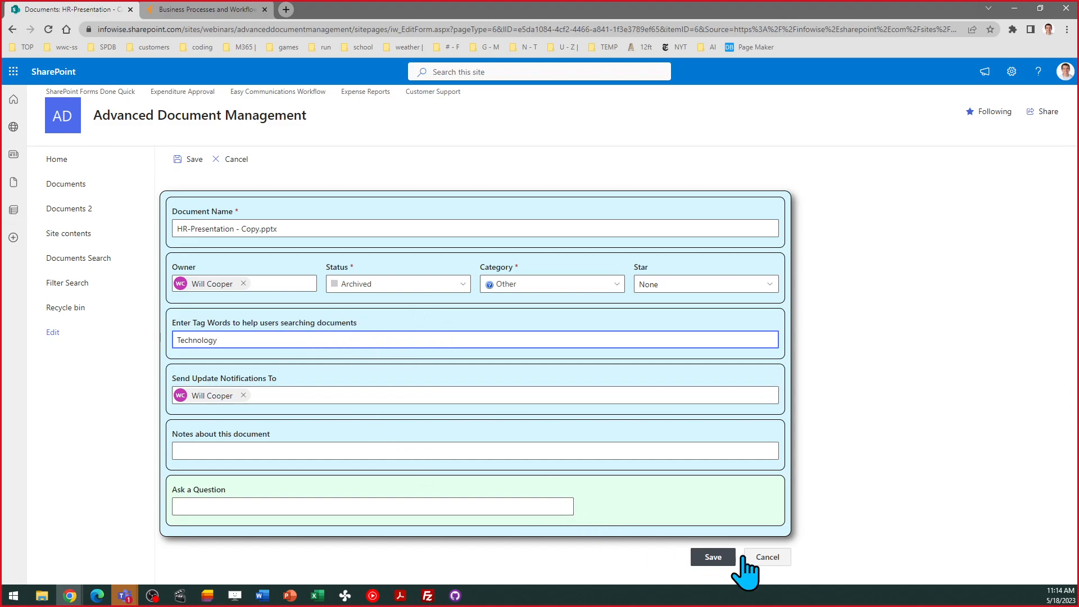
- Save the edits, then ask the owner 'When are we getting the next updated sales information?'
left_click(713, 557)
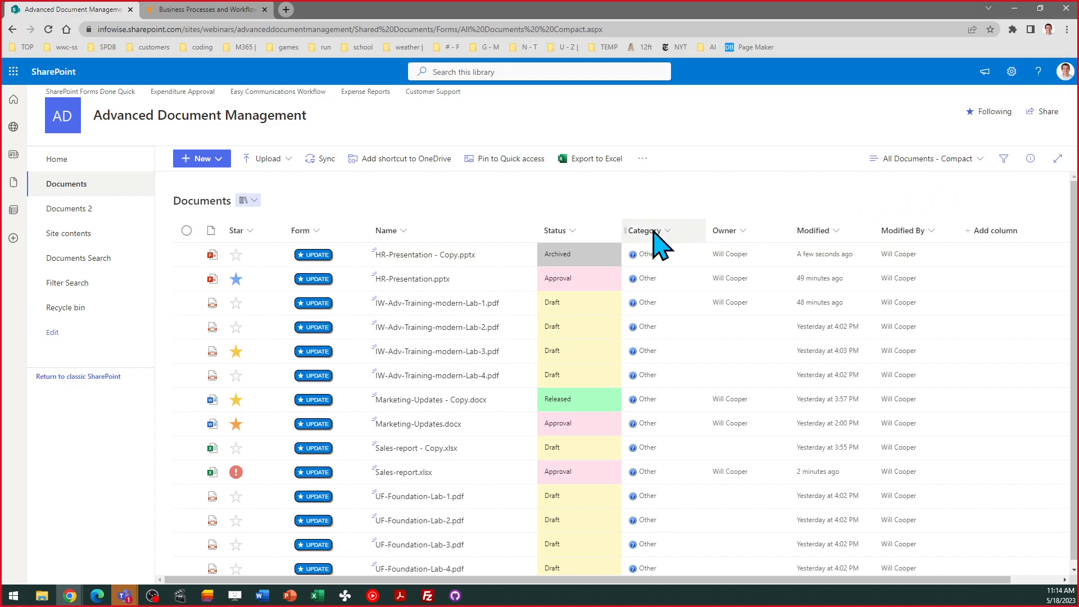
left_click(316, 256)
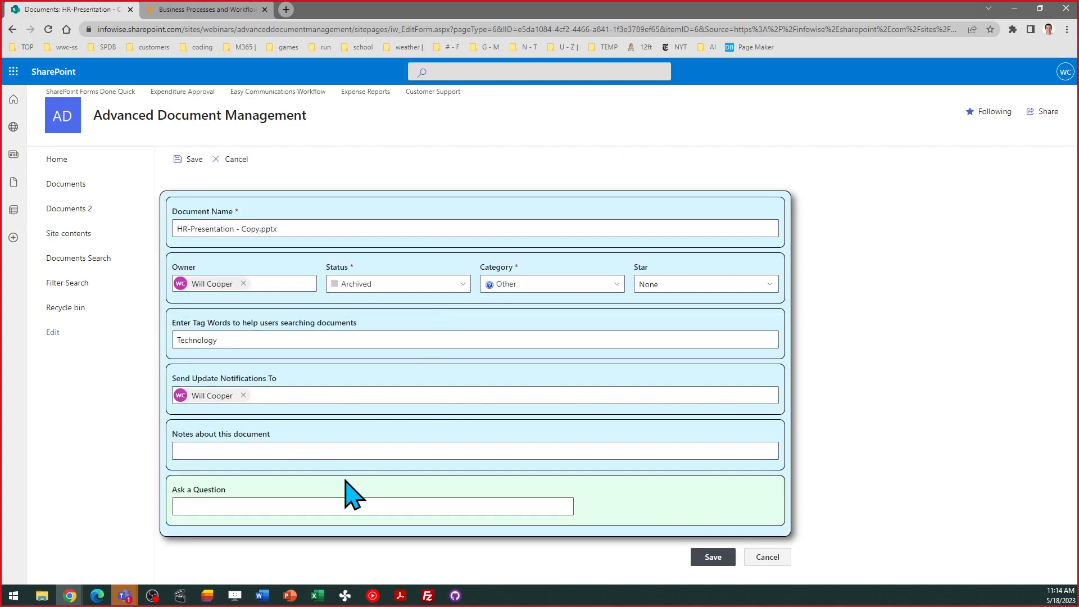
left_click(291, 500)
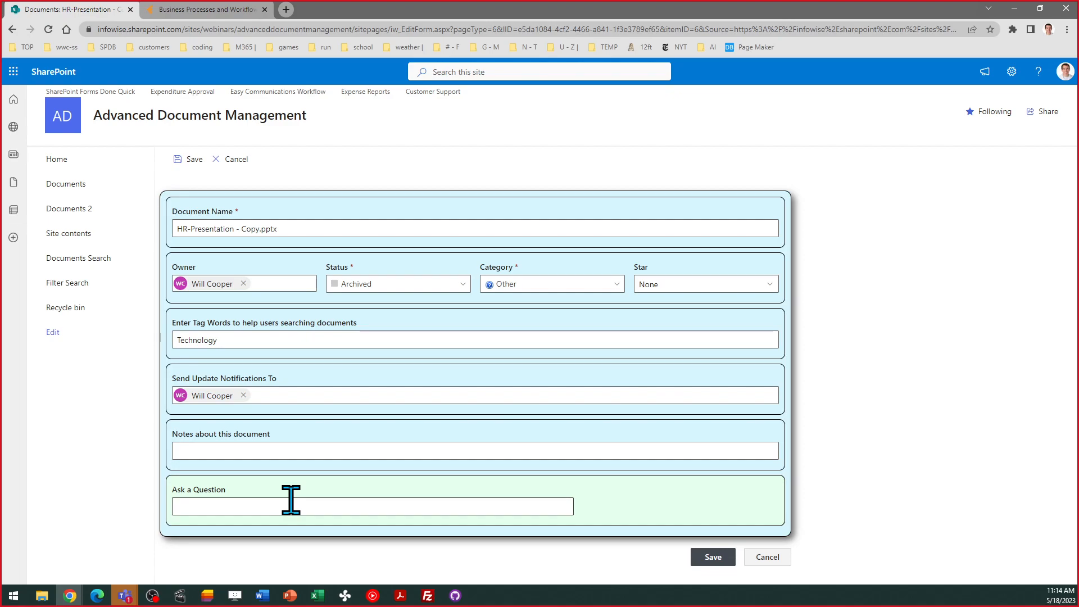
left_click(291, 500)
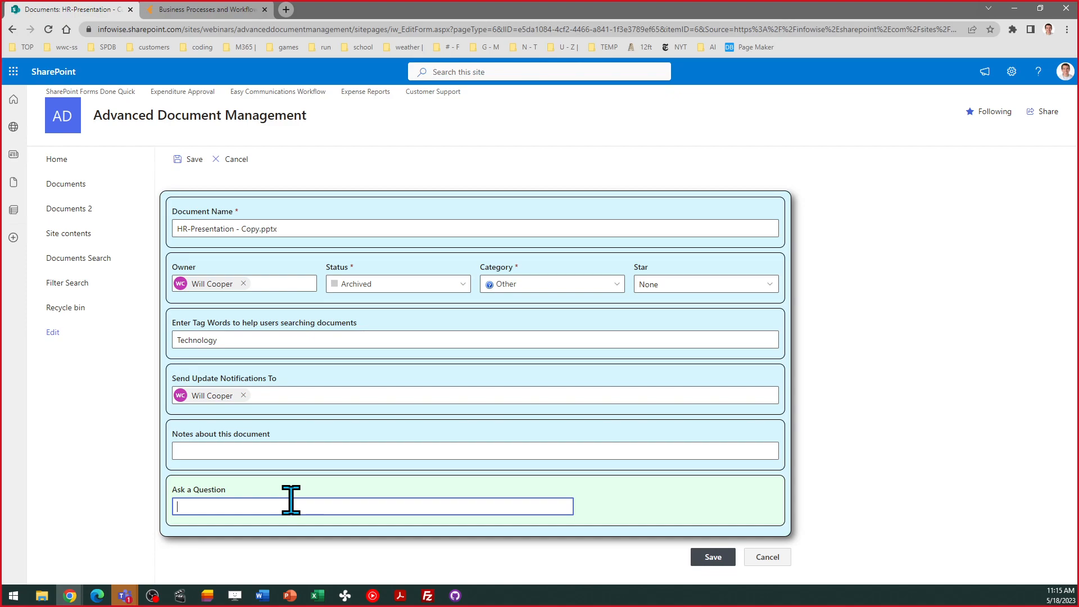
type("When are")
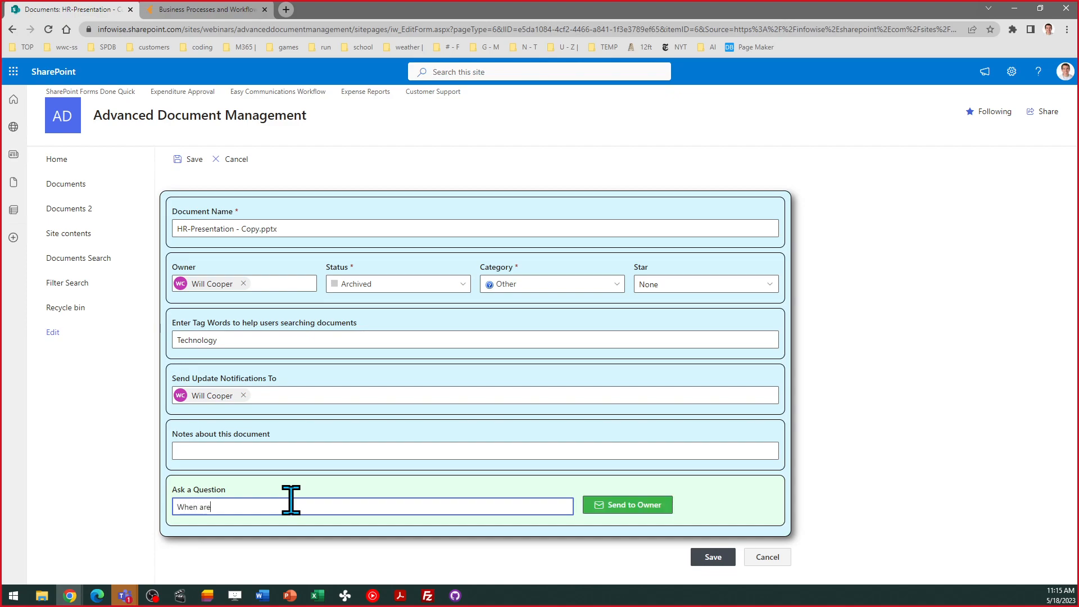
type(" we getting the next updated sales information?")
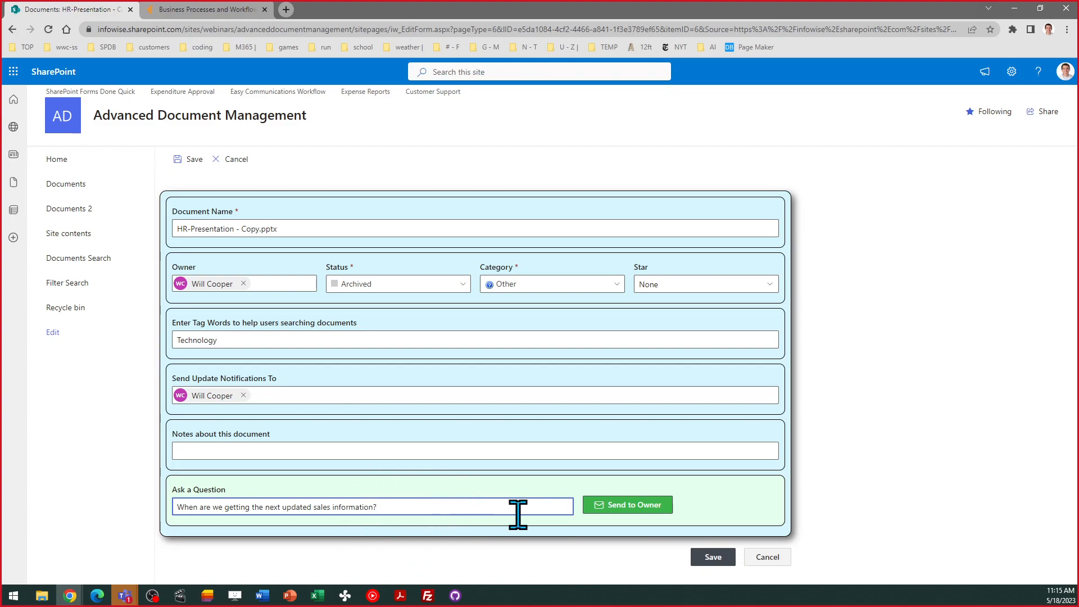
left_click(625, 506)
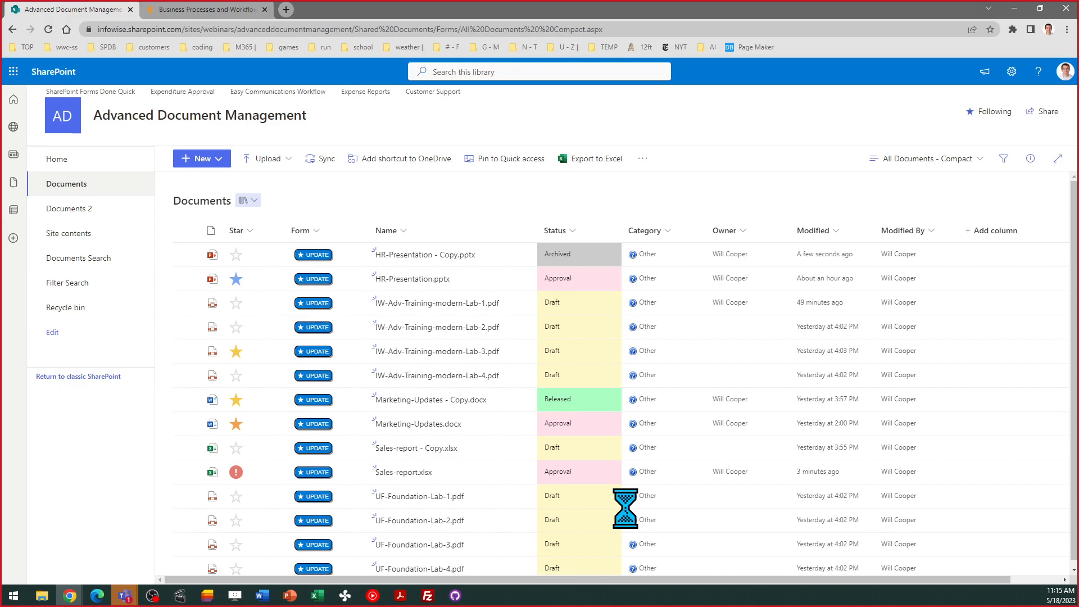
- Add two people as update-notification recipients on HR-Presentation.pptx and save the form
left_click(315, 280)
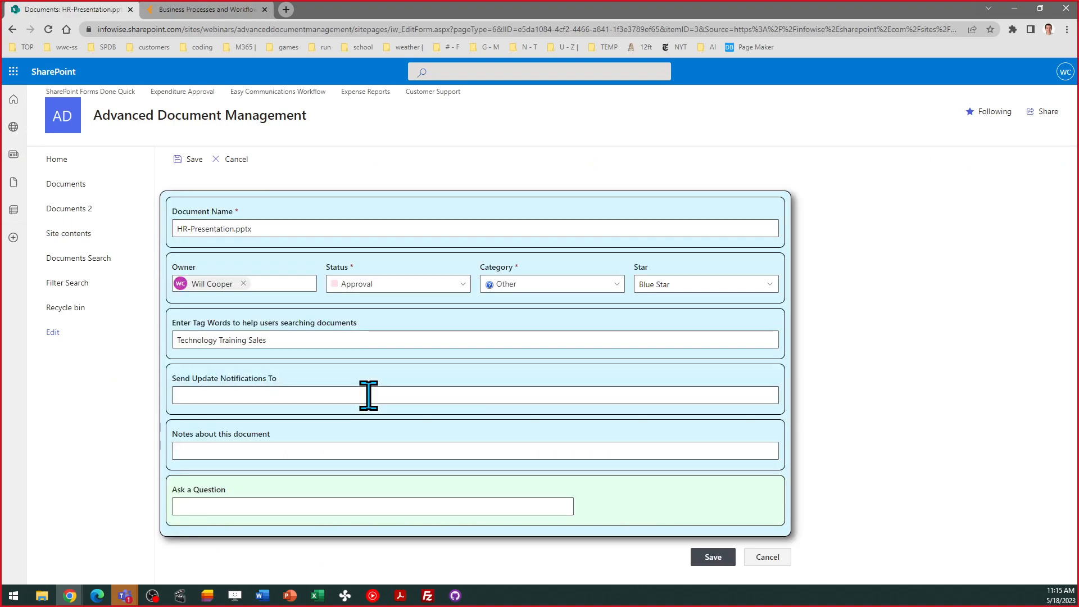
left_click(368, 395)
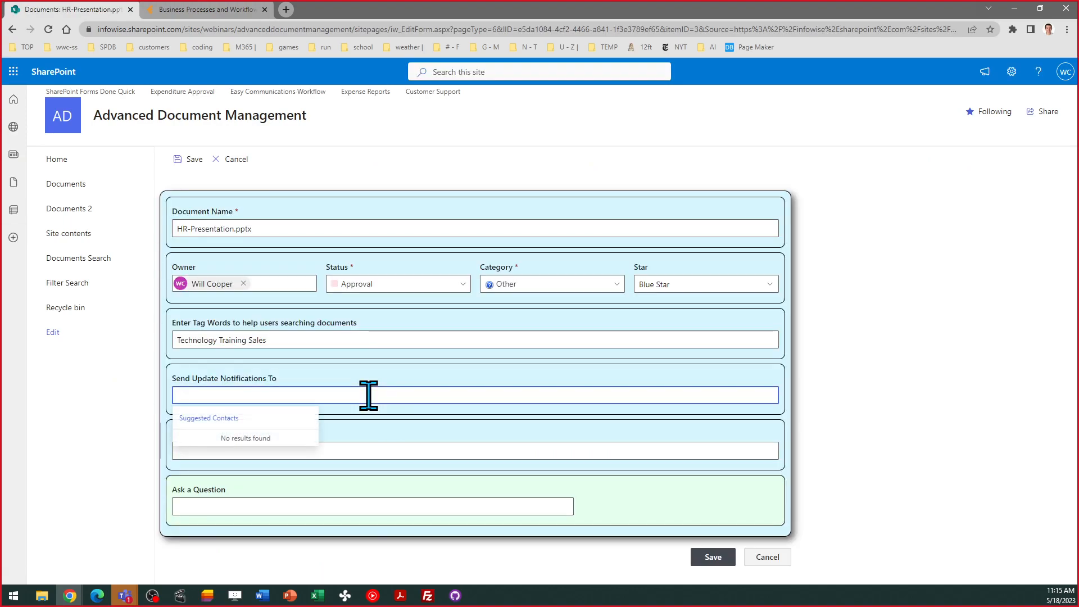
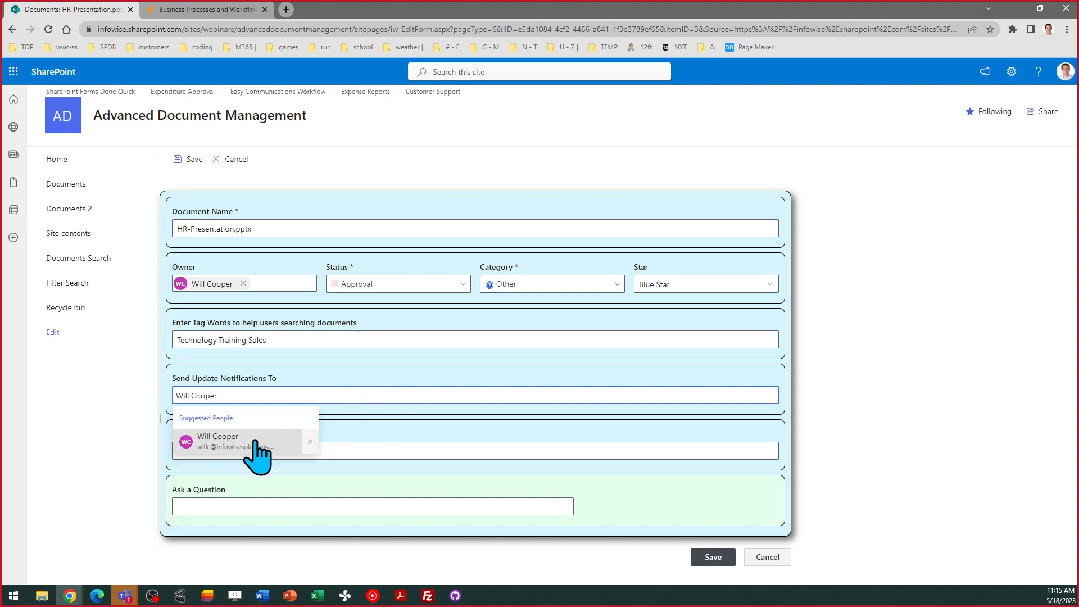
left_click(256, 448)
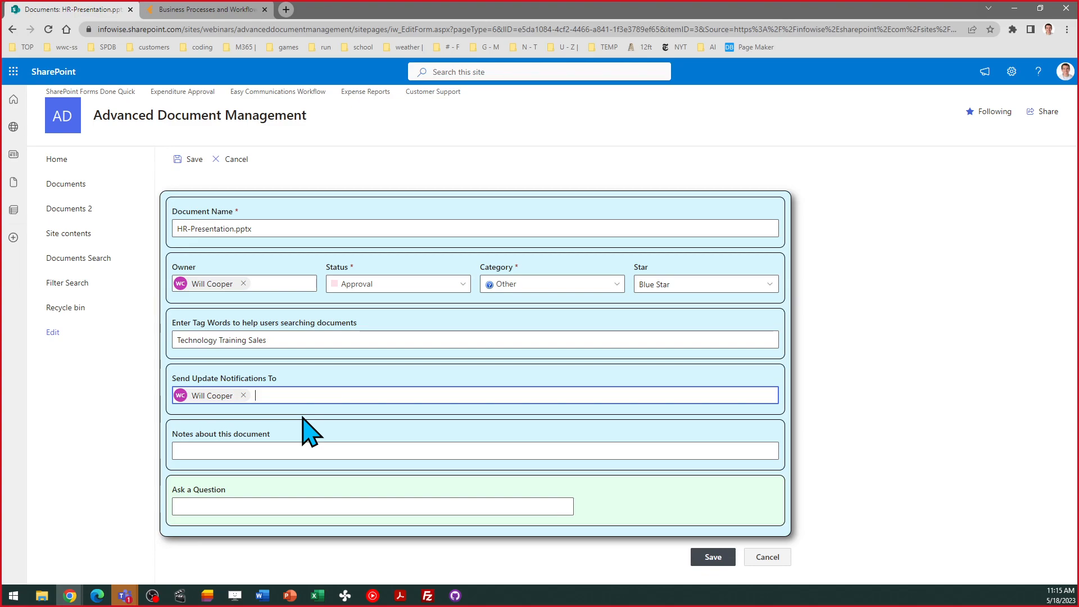
type("Vladi")
left_click(319, 443)
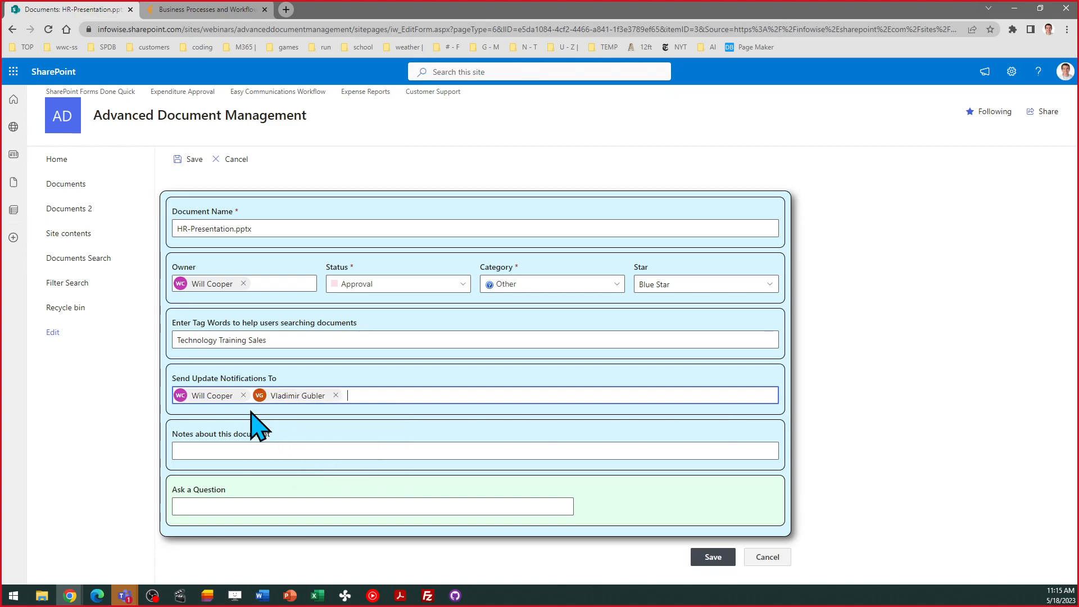
left_click(713, 556)
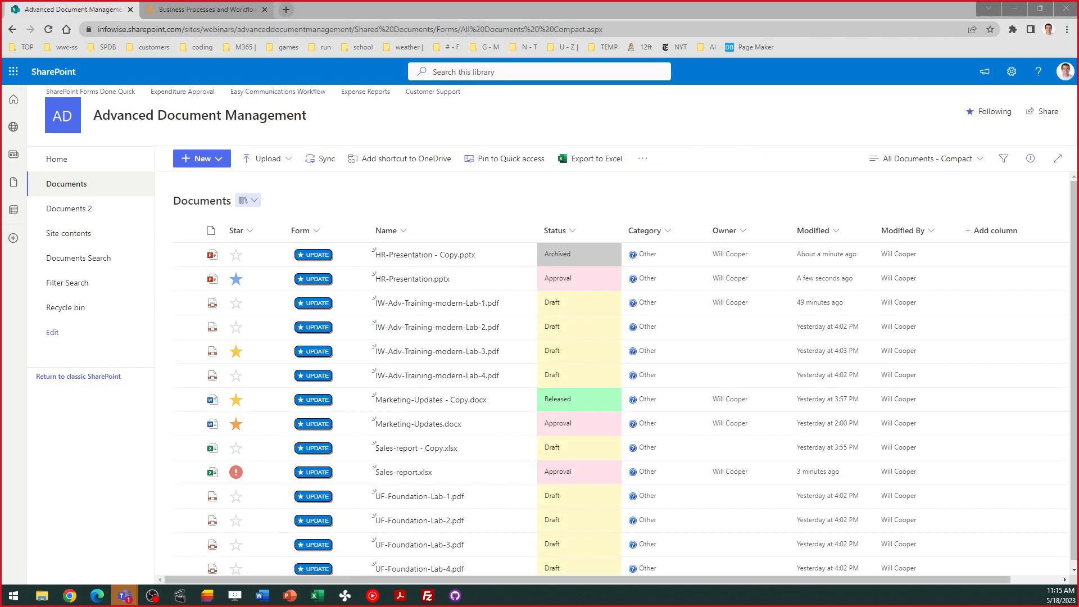
key("super+d")
key("super+d")
left_click_drag(0, 145, 505, 145)
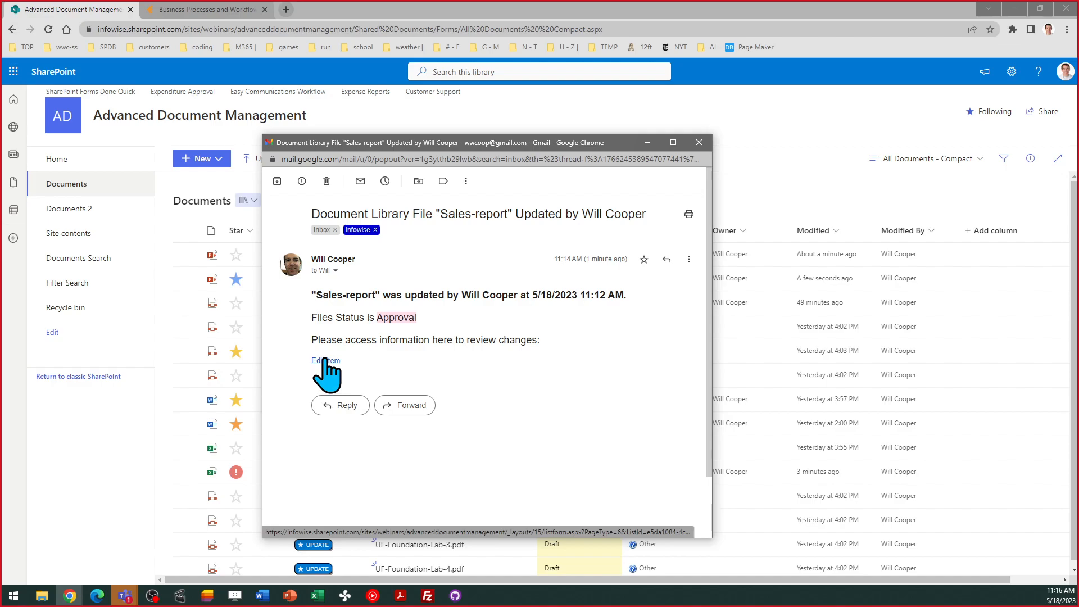
left_click(699, 142)
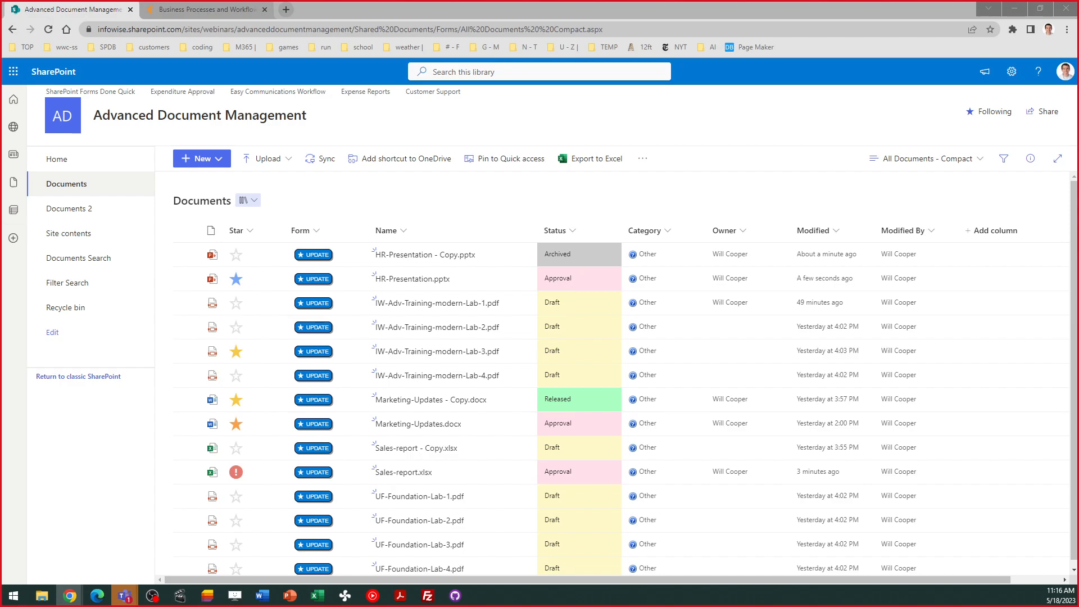
left_click_drag(1, 147, 478, 134)
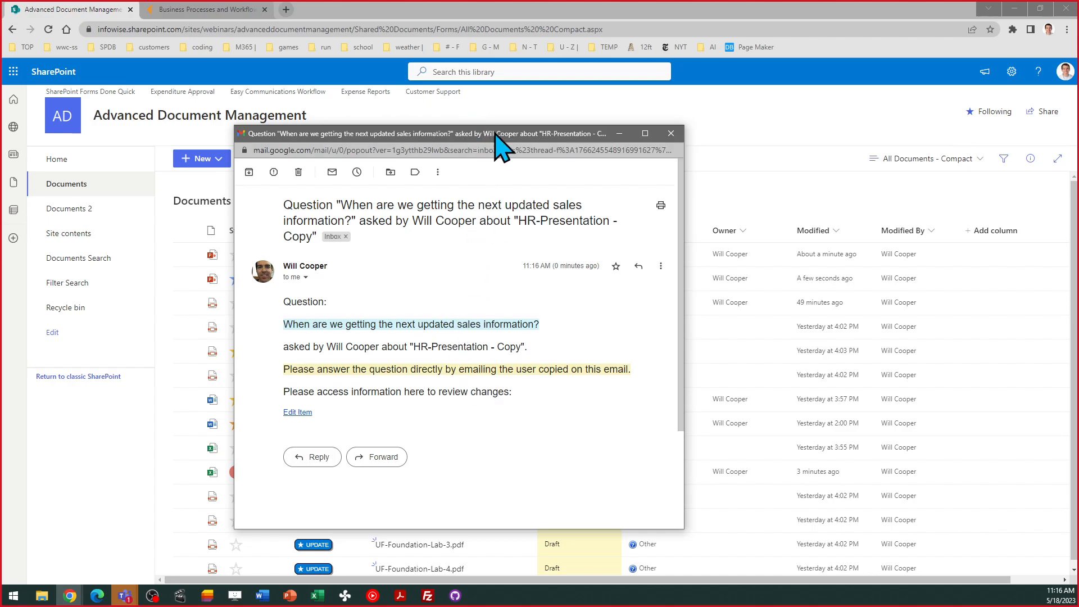
left_click_drag(494, 145, 0, 152)
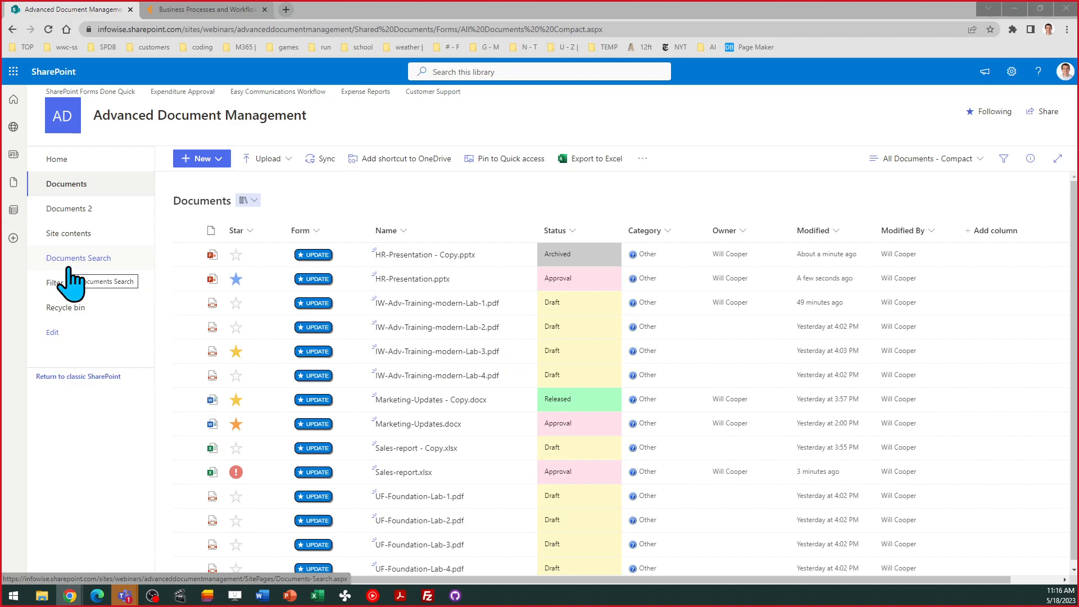
left_click(236, 277)
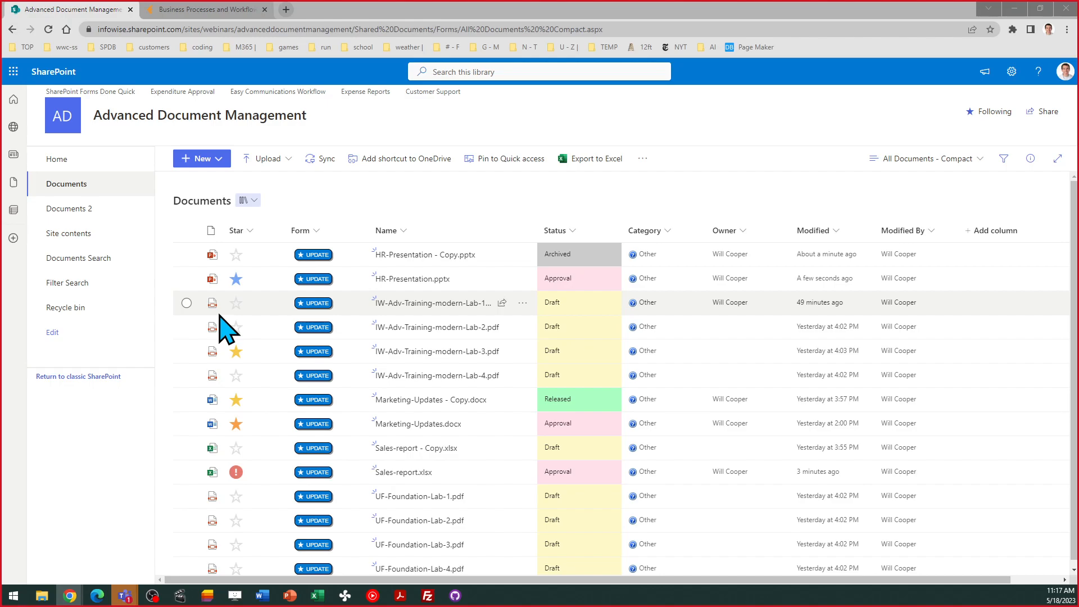
left_click(485, 68)
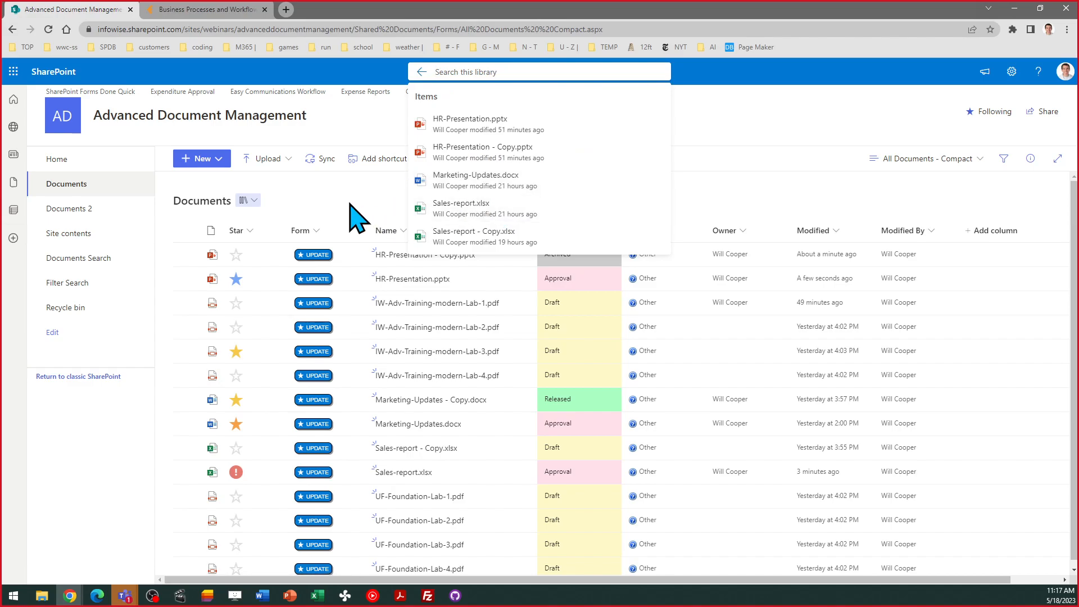
left_click(357, 123)
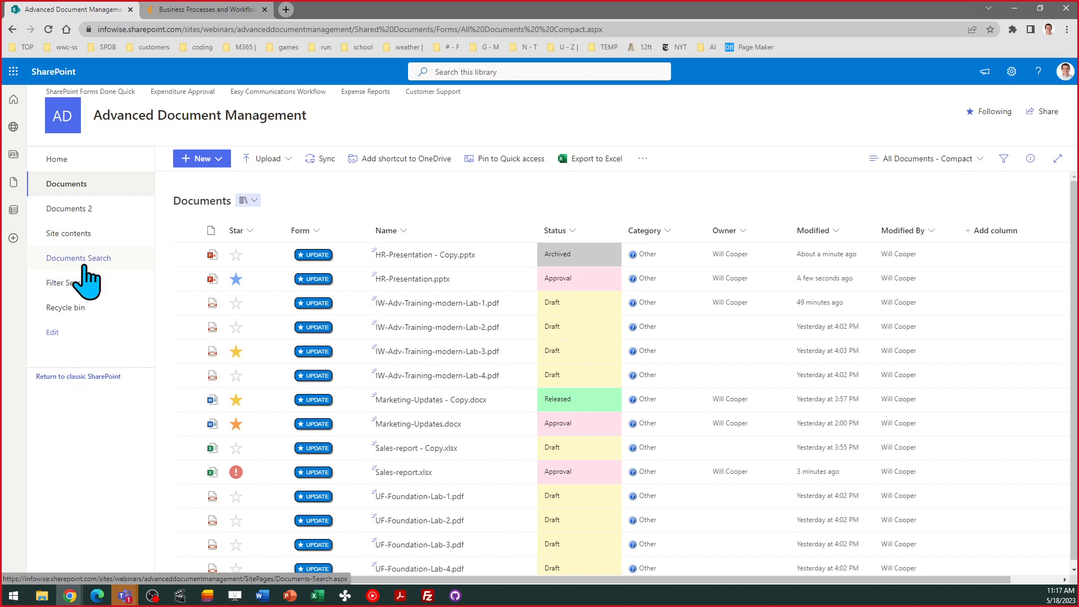
- Search Documents for 'sales', then switch to advanced search and open the first column dropdown
left_click(63, 259)
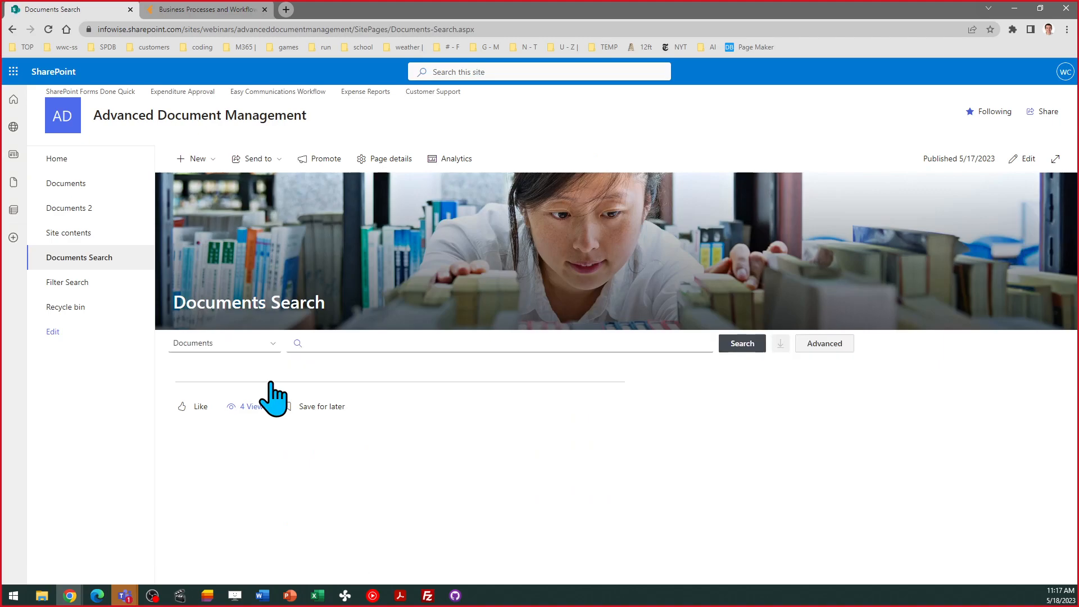
left_click(365, 343)
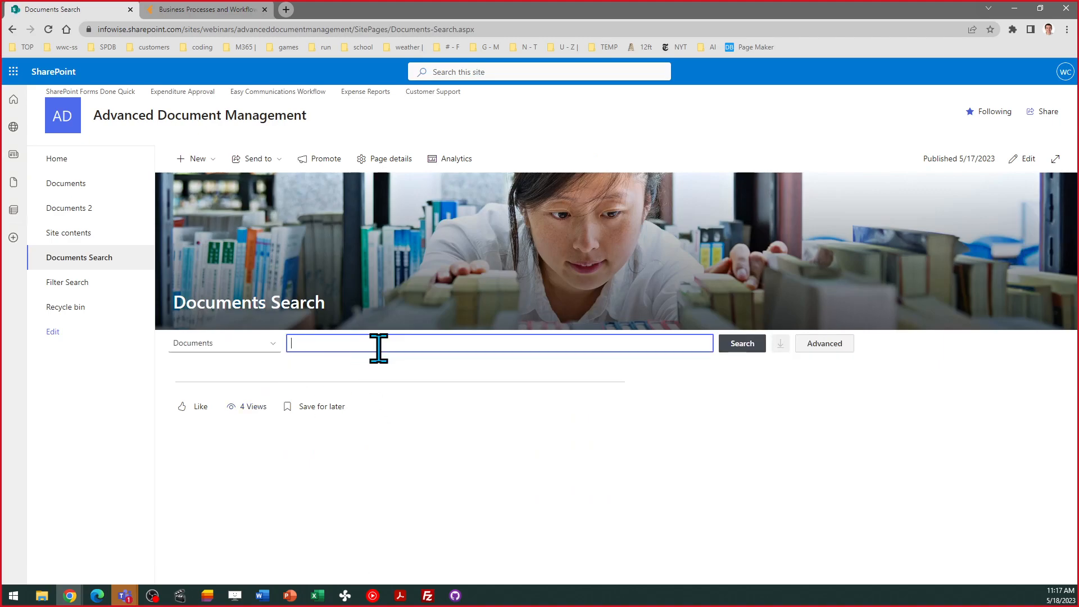
type("sales")
left_click(271, 344)
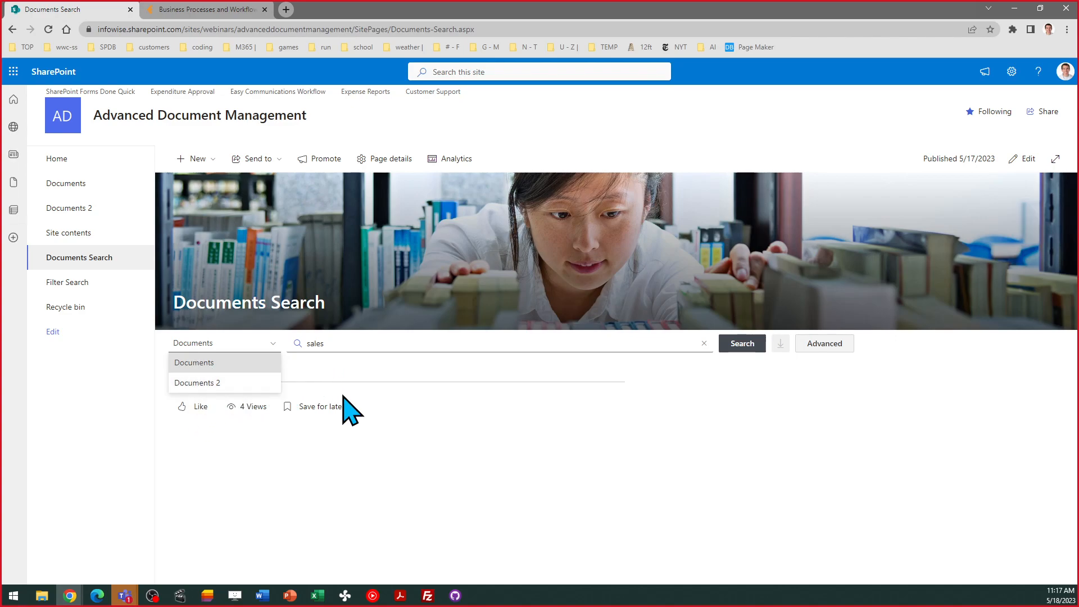
left_click(368, 343)
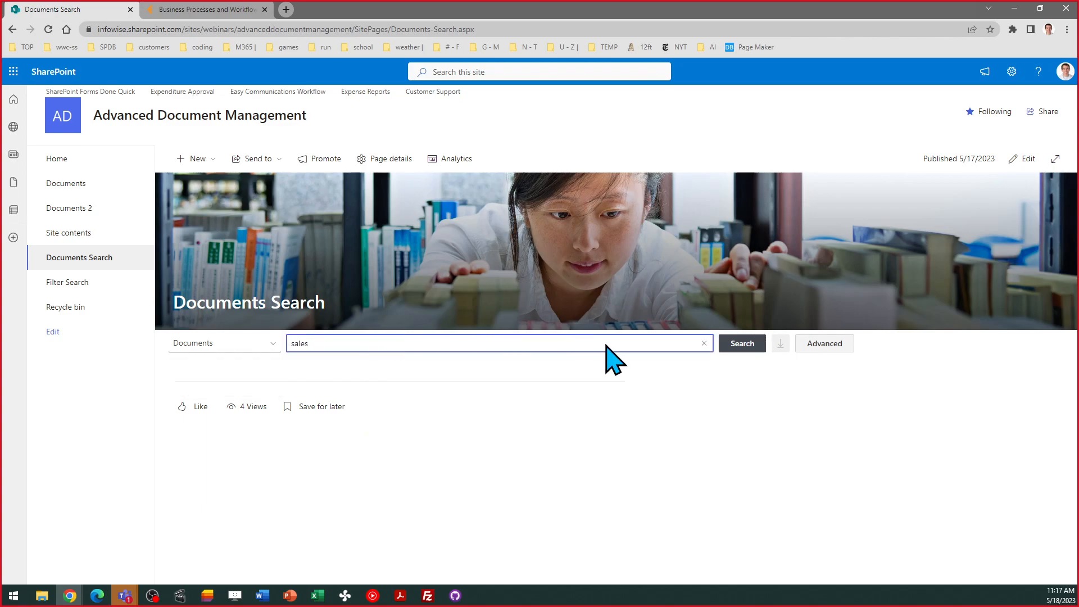
left_click(741, 345)
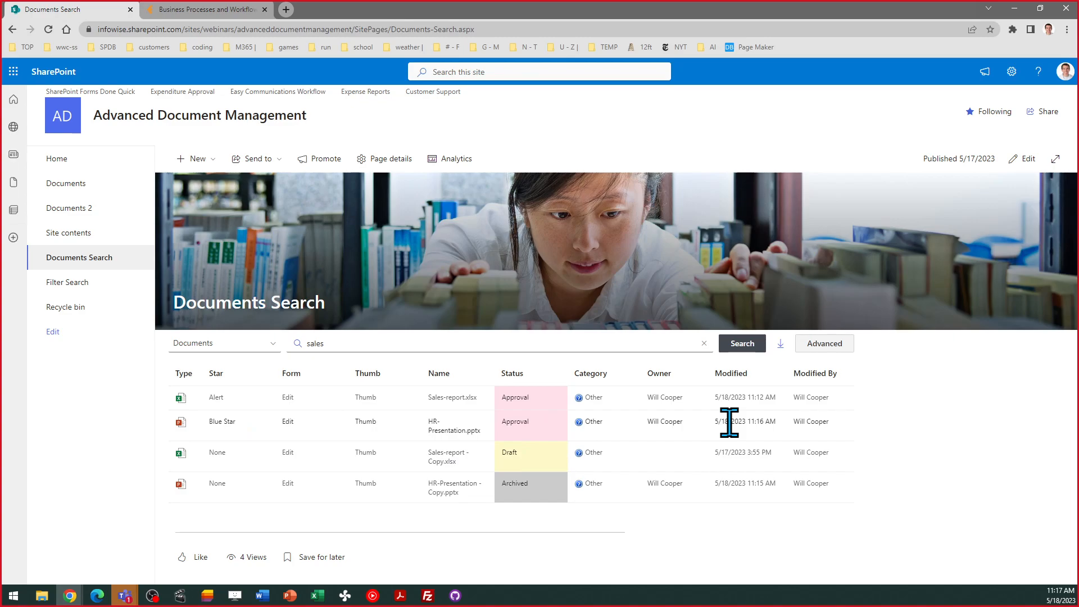
left_click(821, 344)
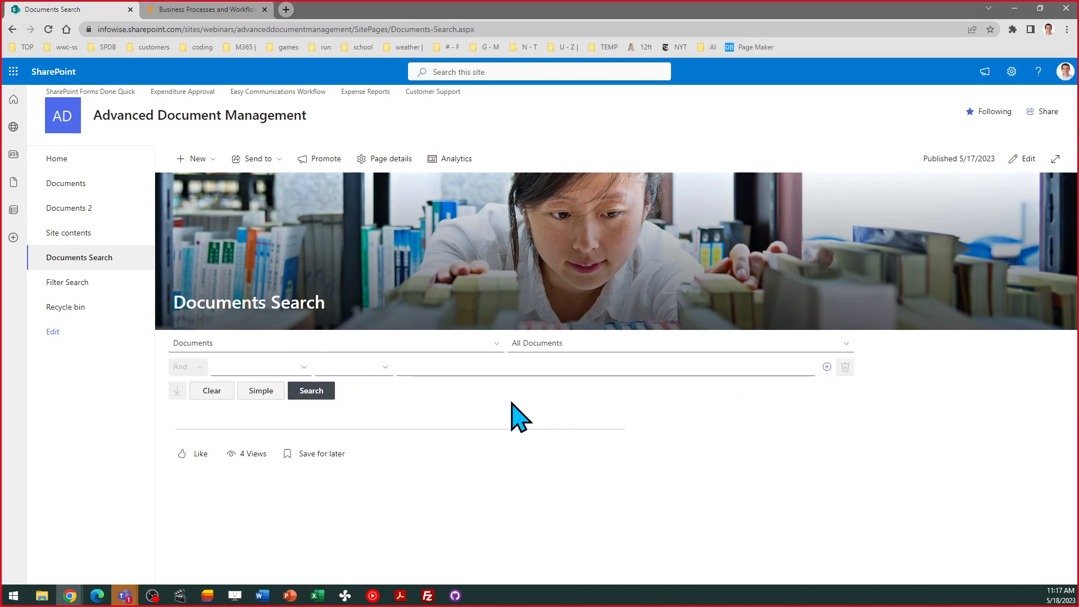
left_click(302, 369)
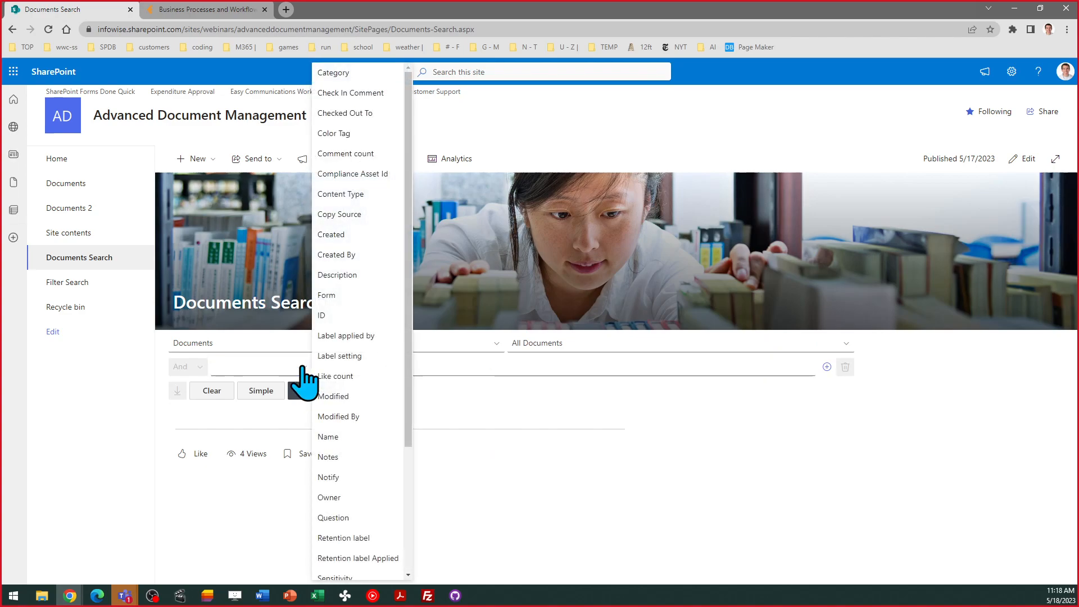
- Run an advanced search with the condition Status equals Archived
left_click_drag(413, 385, 414, 507)
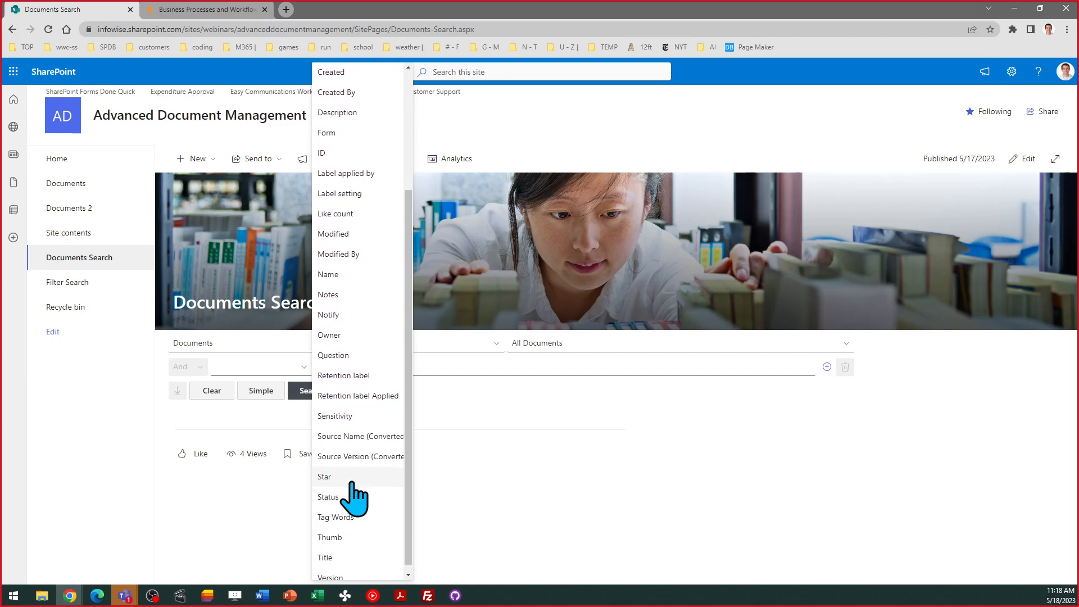
left_click(354, 498)
left_click(424, 369)
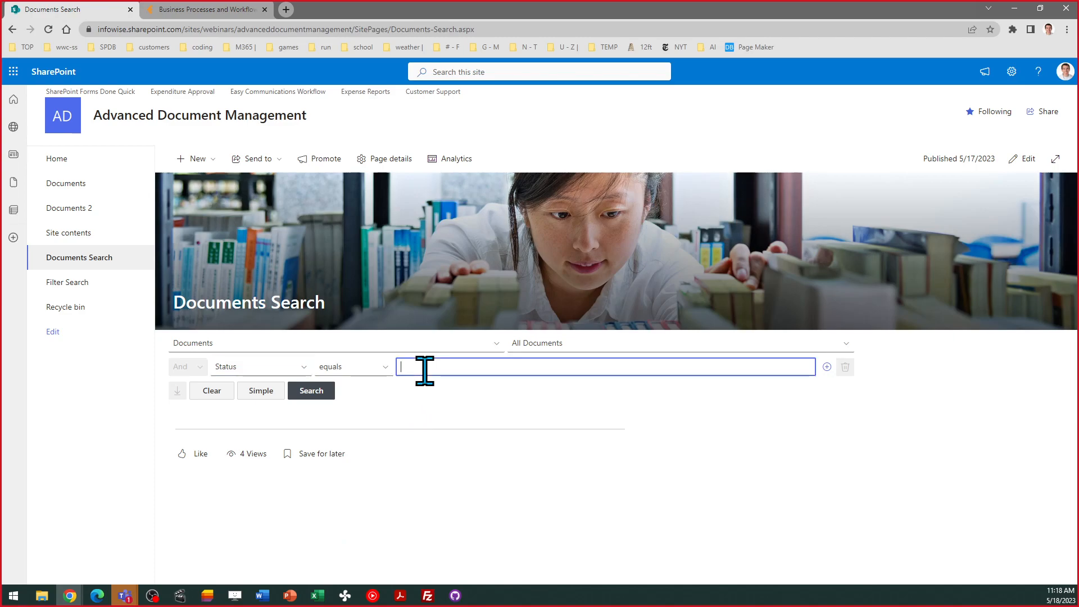
type("Archived")
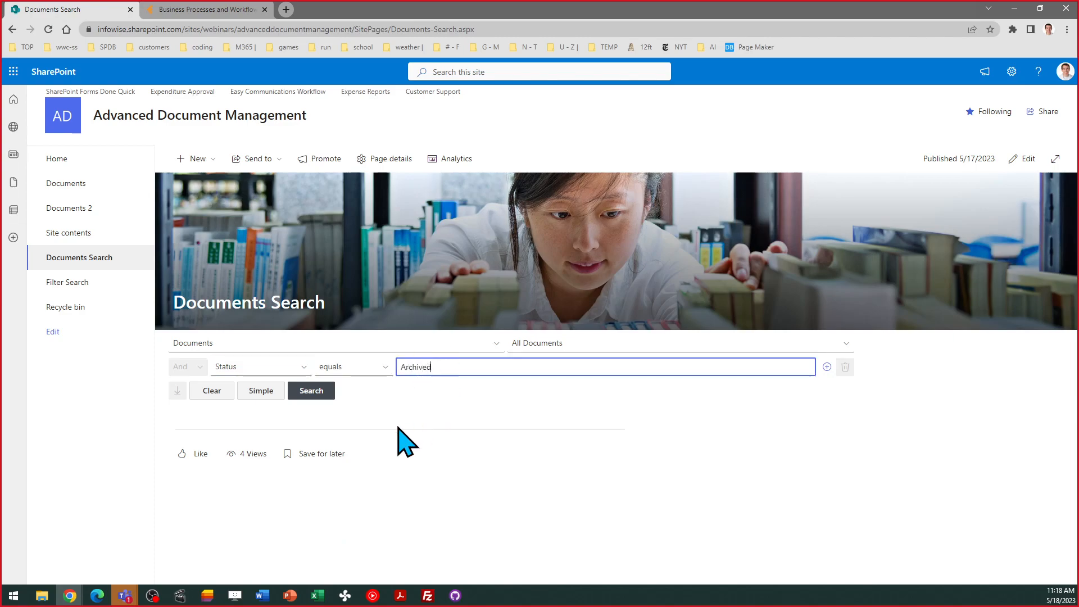
left_click(315, 392)
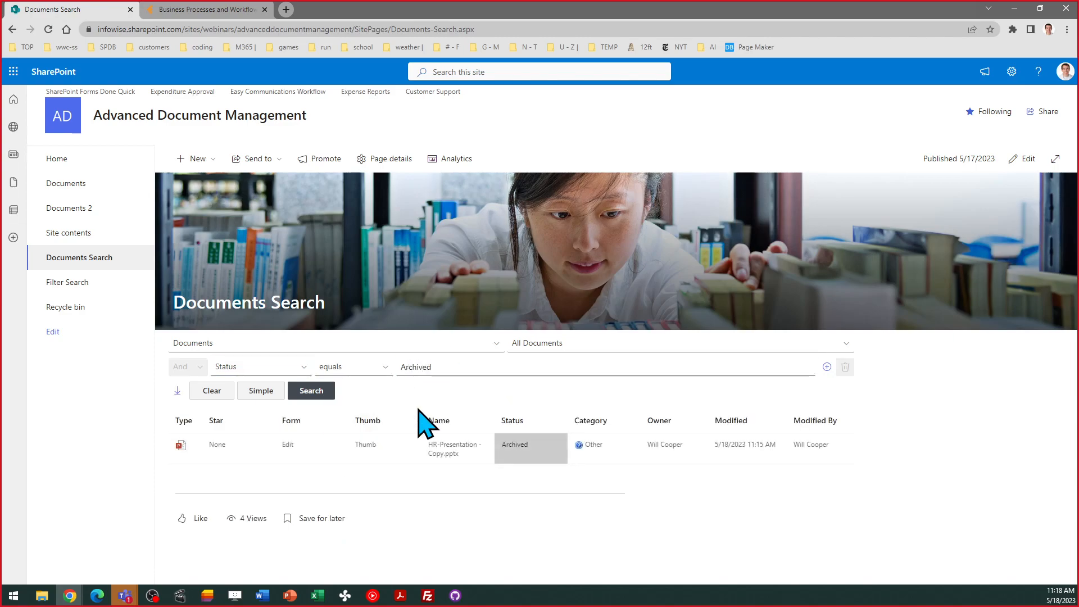
- Add a Category equals Other condition, rerun the search, then clear all filters
left_click(826, 368)
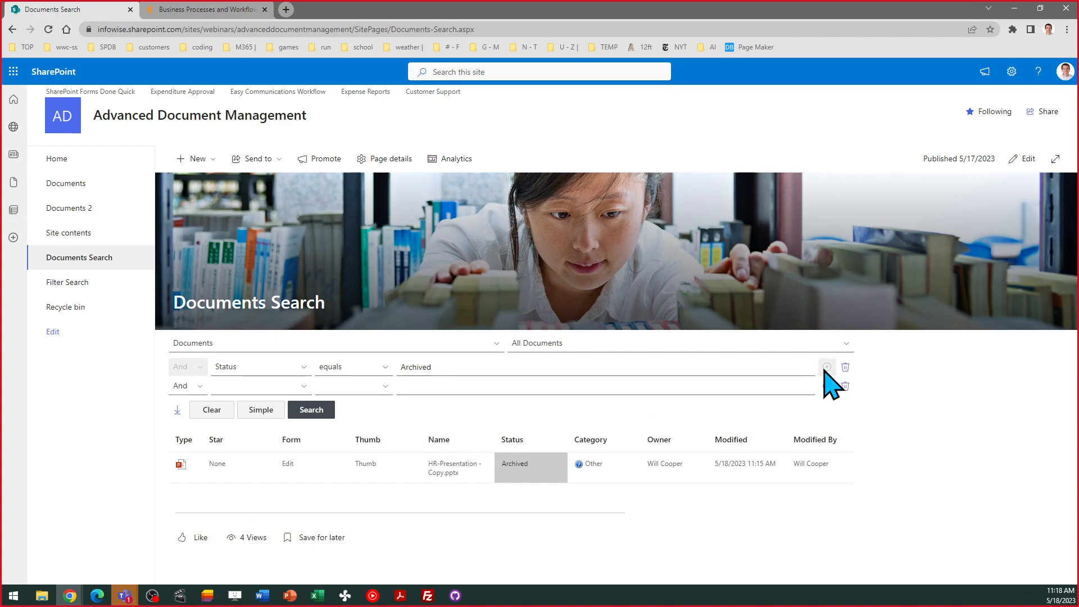
left_click(306, 386)
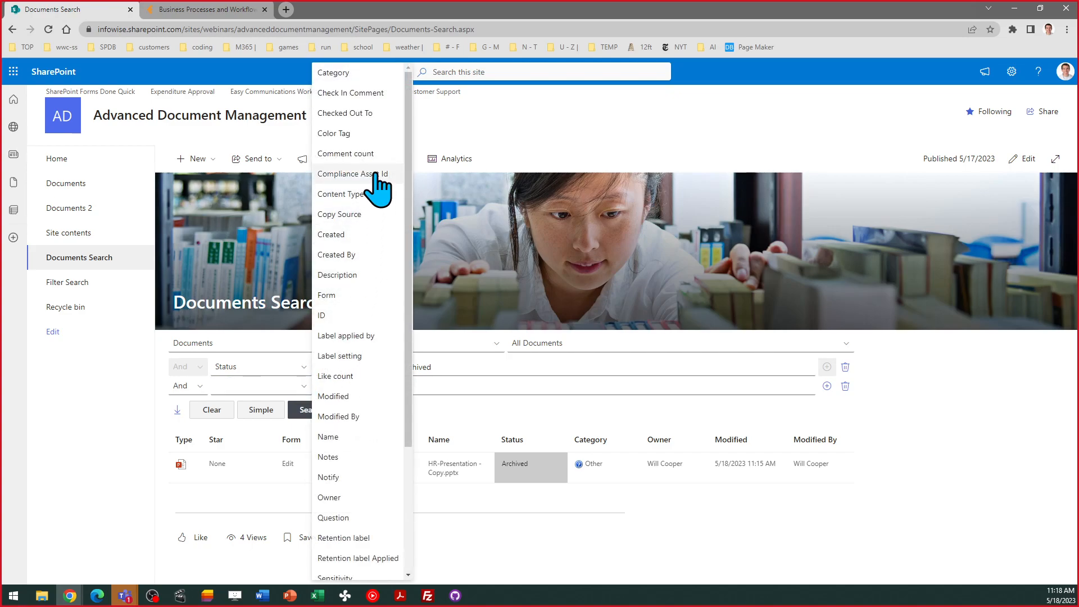
left_click(359, 73)
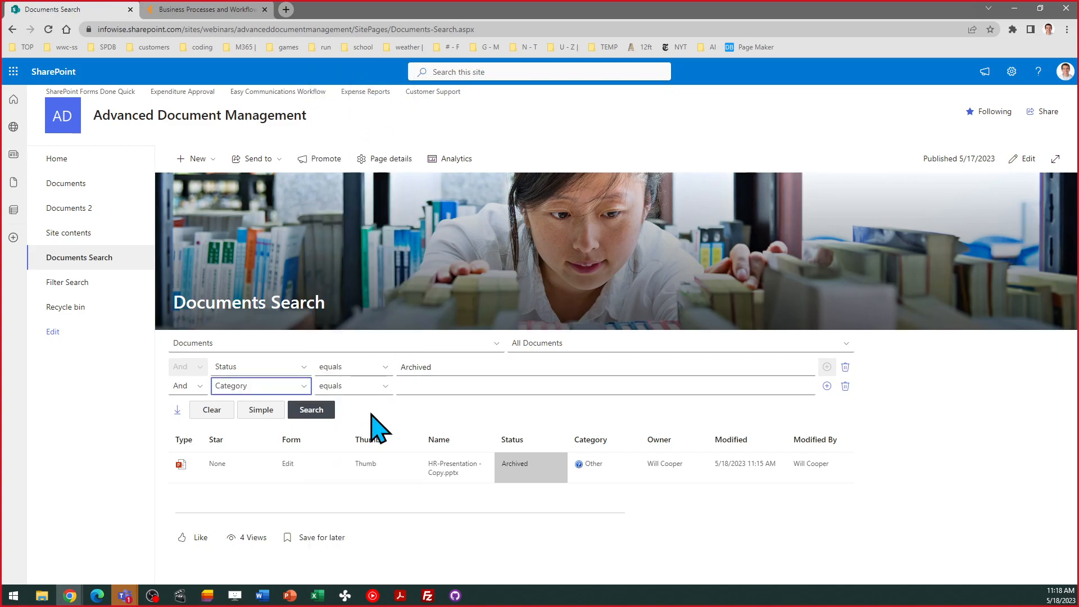
left_click(435, 387)
type("Other")
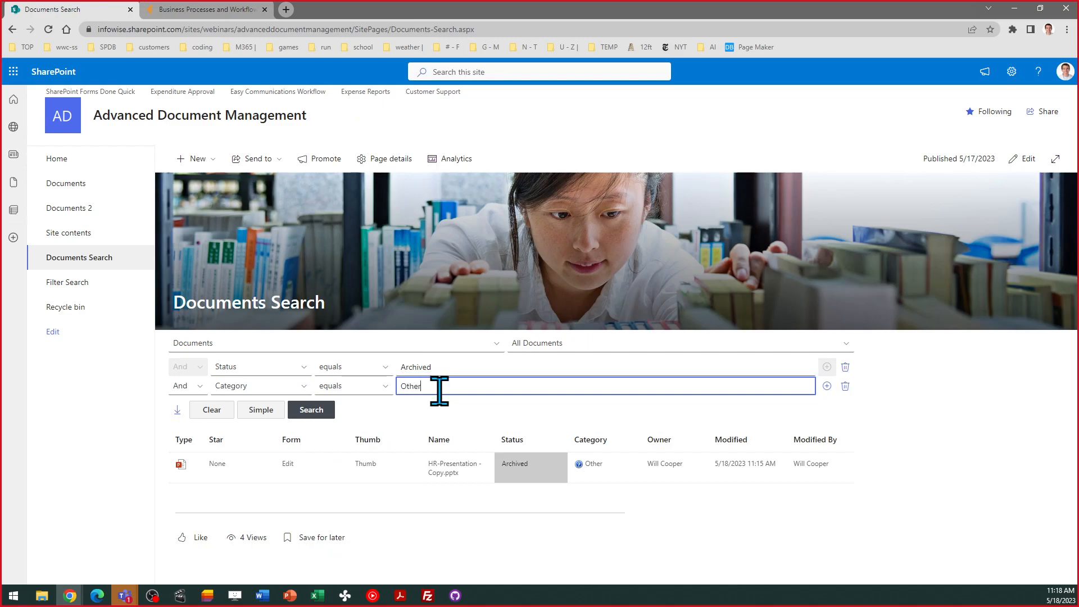
left_click(826, 386)
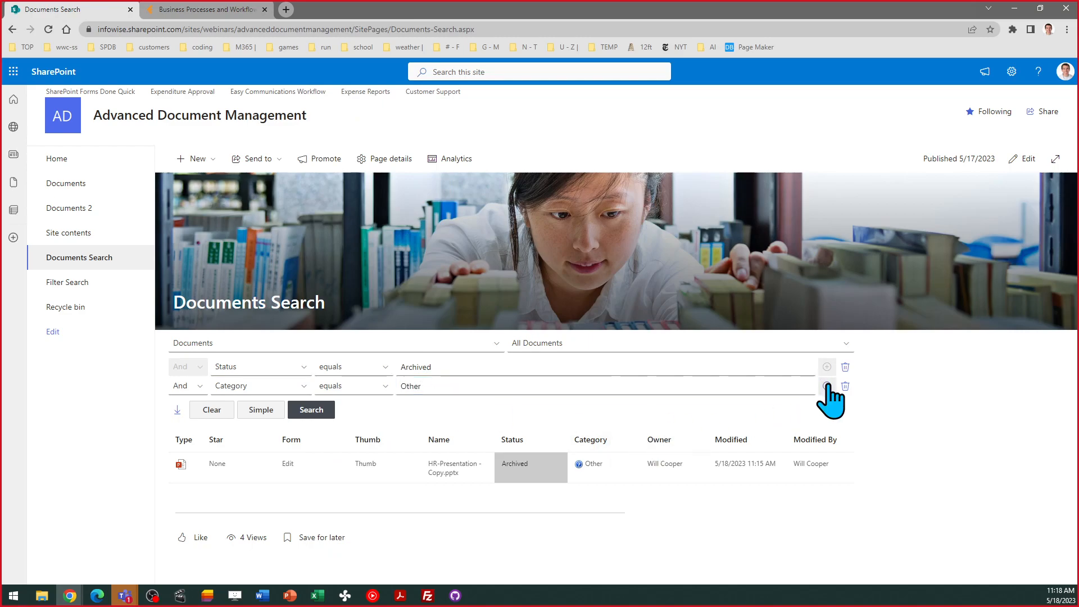
left_click(313, 430)
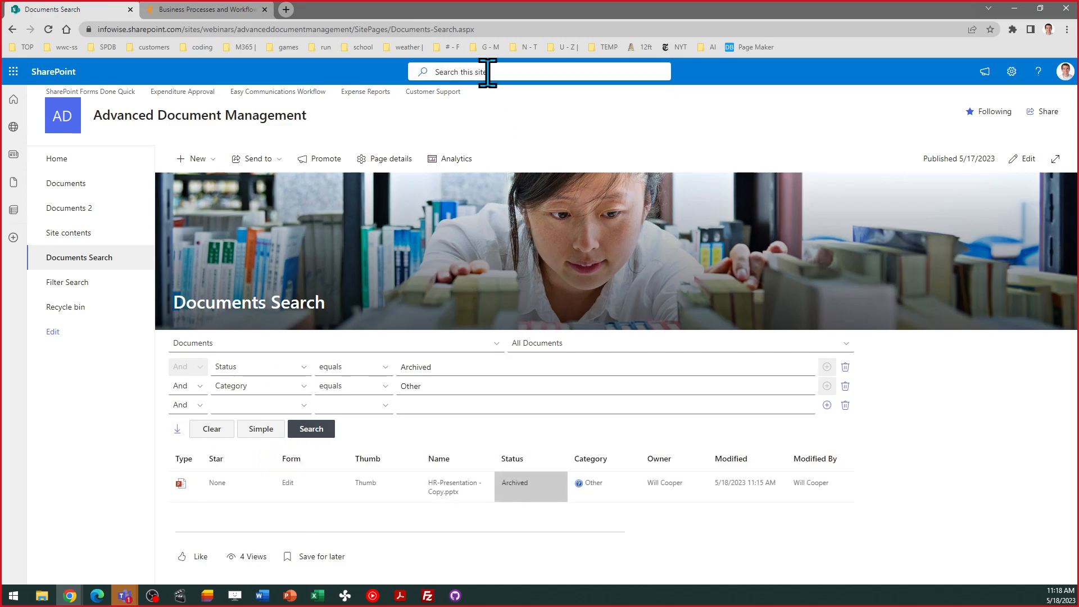
left_click(213, 429)
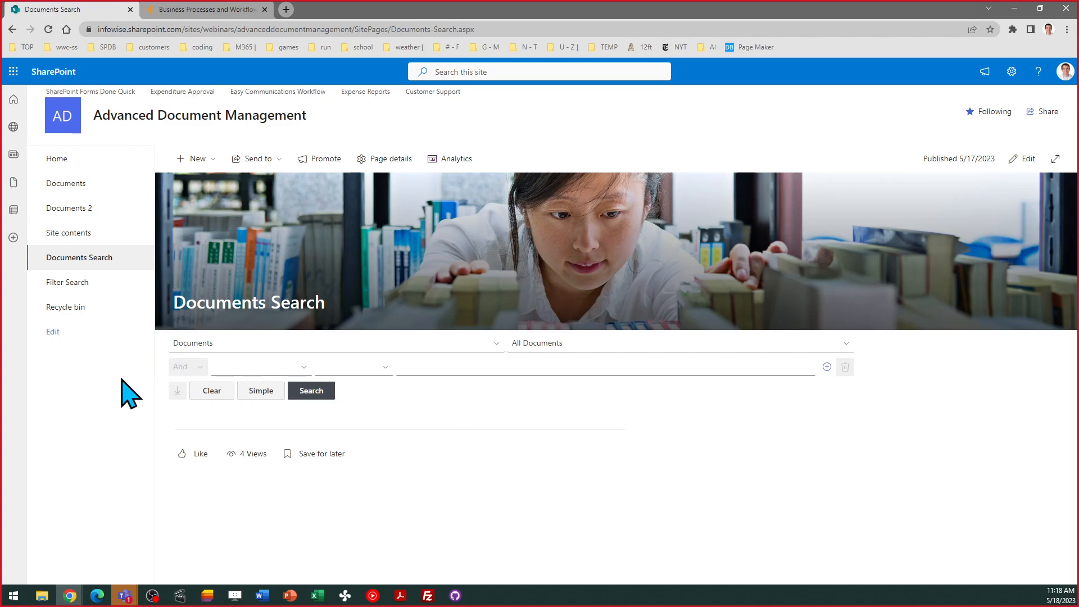
left_click(70, 282)
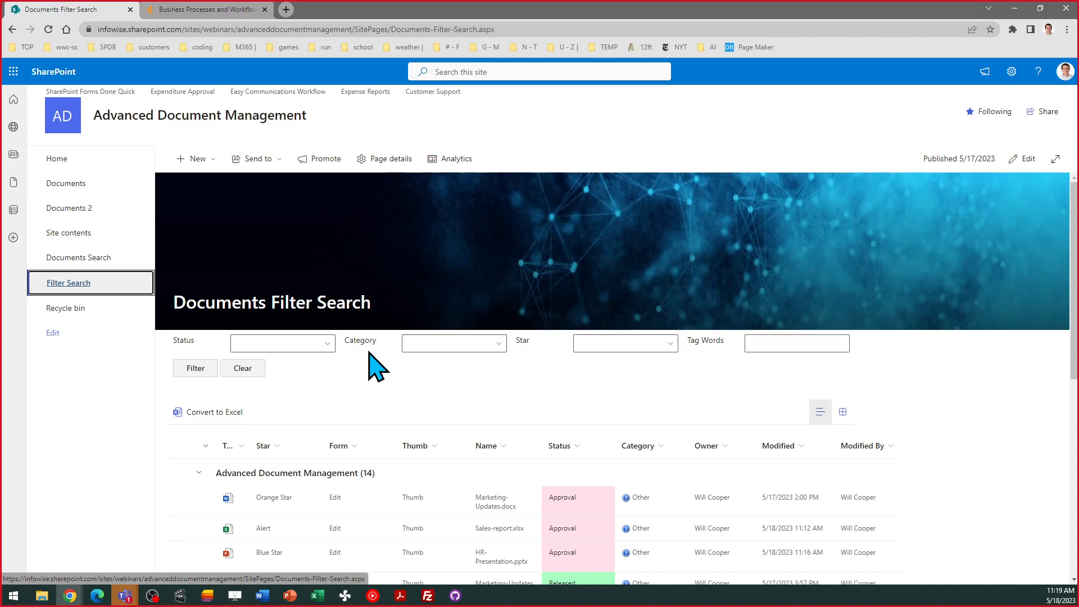
scroll(377, 367, "down", 5)
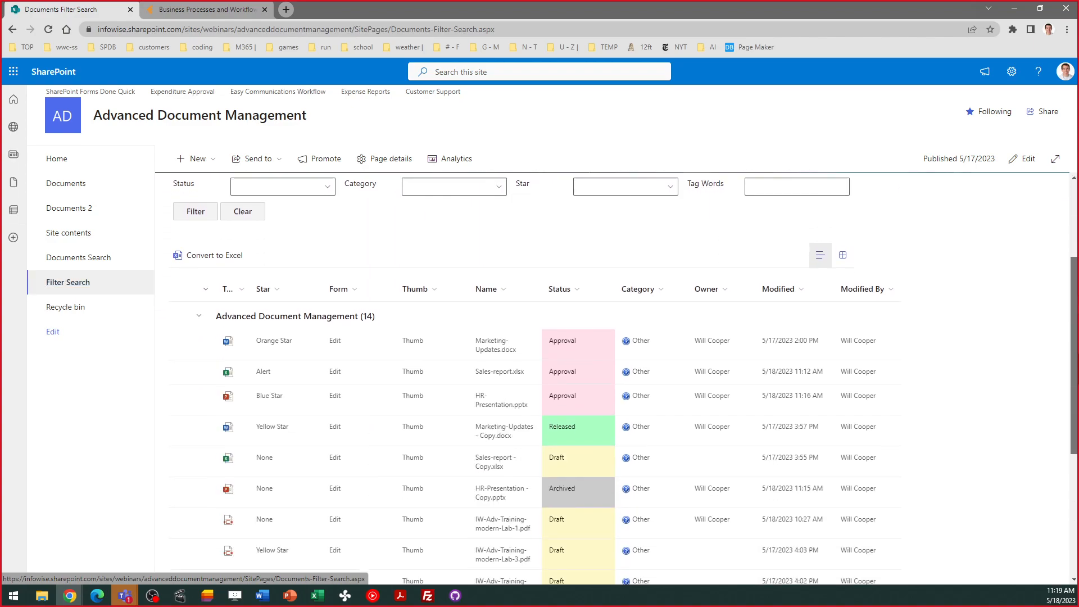
scroll(1064, 287, "up", 5)
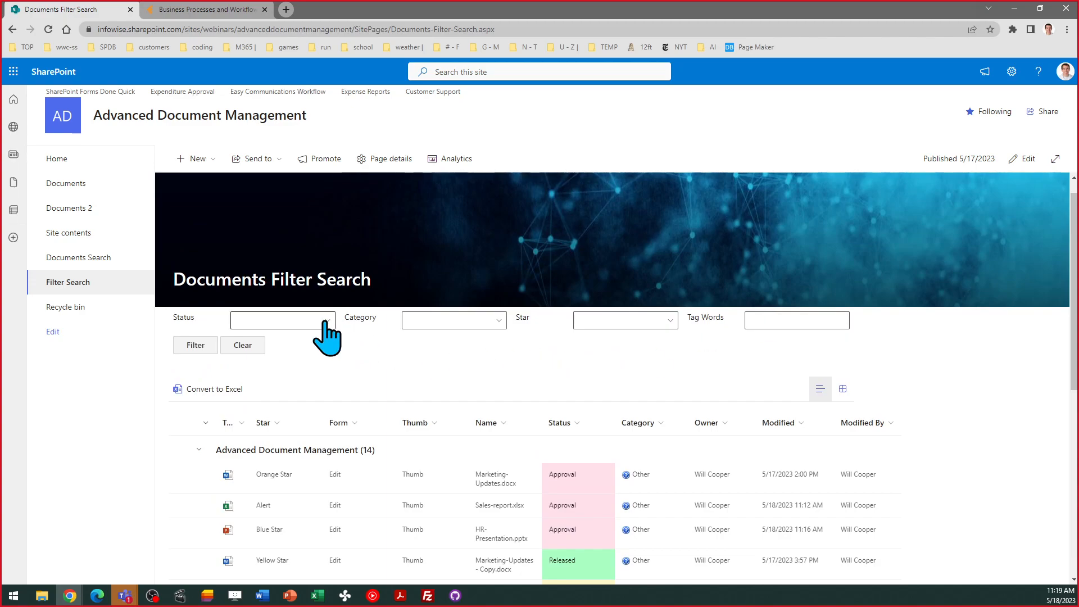
left_click(322, 322)
left_click(241, 339)
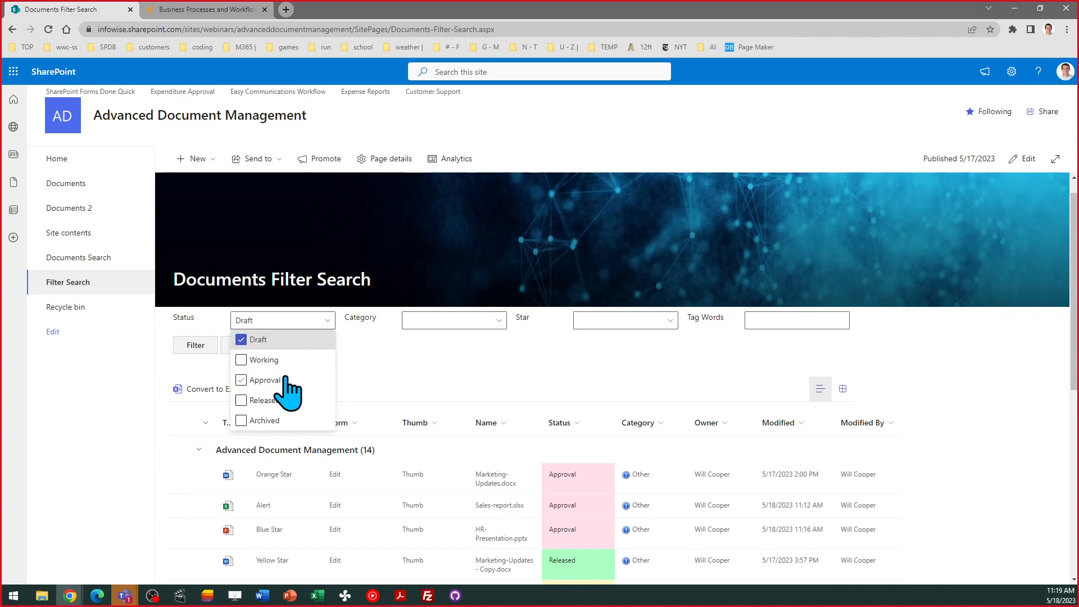
left_click(387, 392)
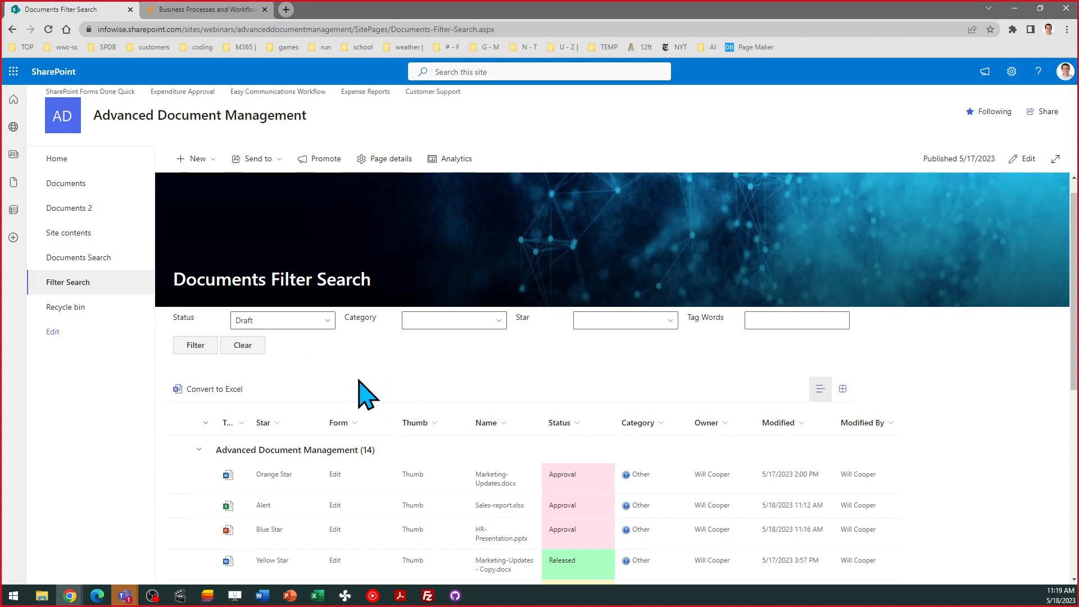
left_click(205, 353)
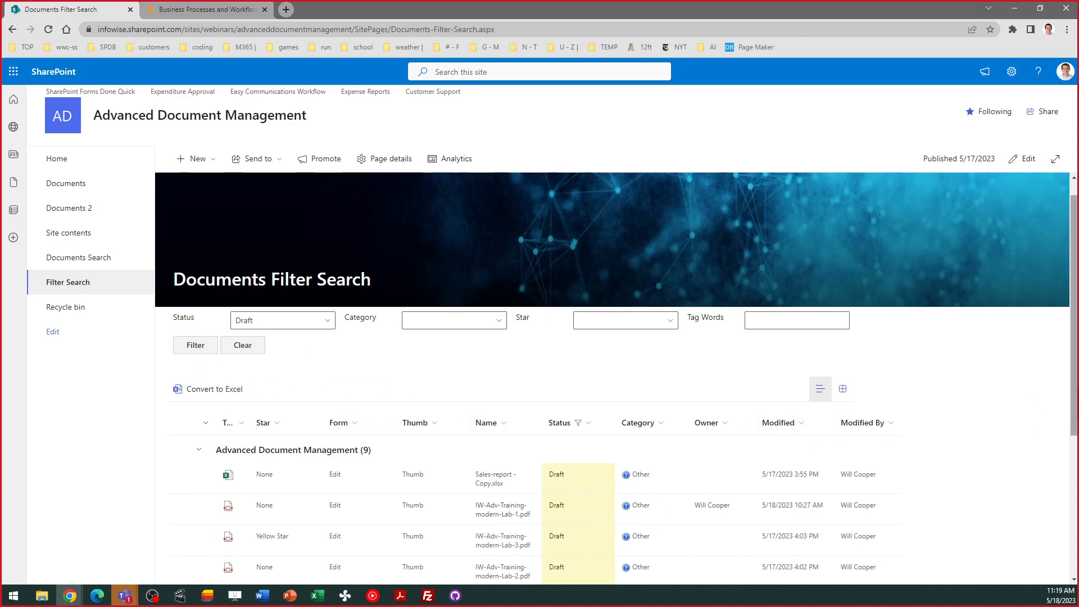
scroll(618, 371, "down", 4)
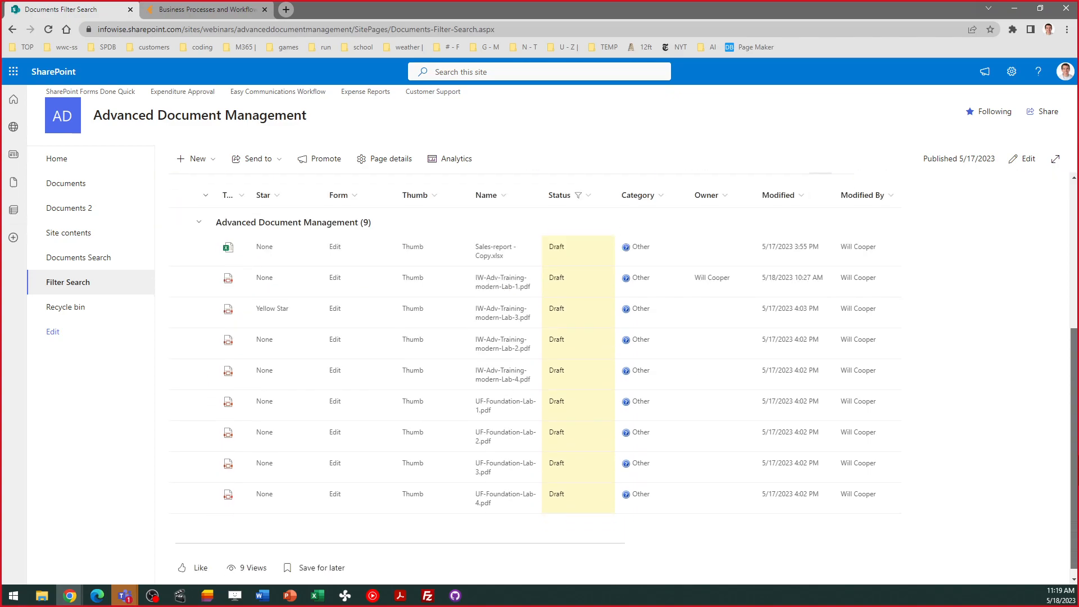
scroll(747, 368, "up", 3)
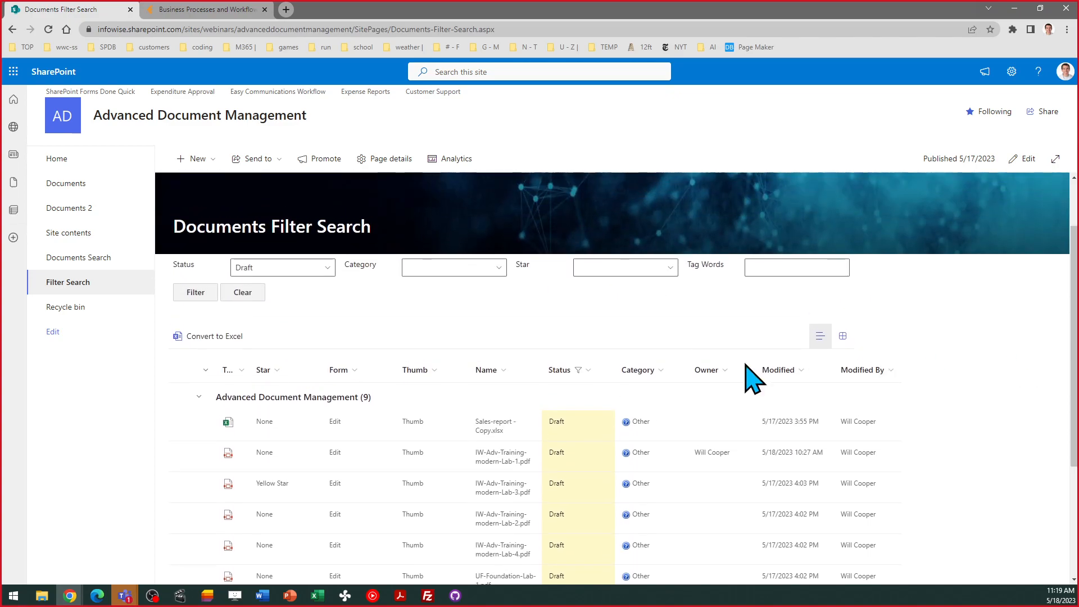
left_click(502, 268)
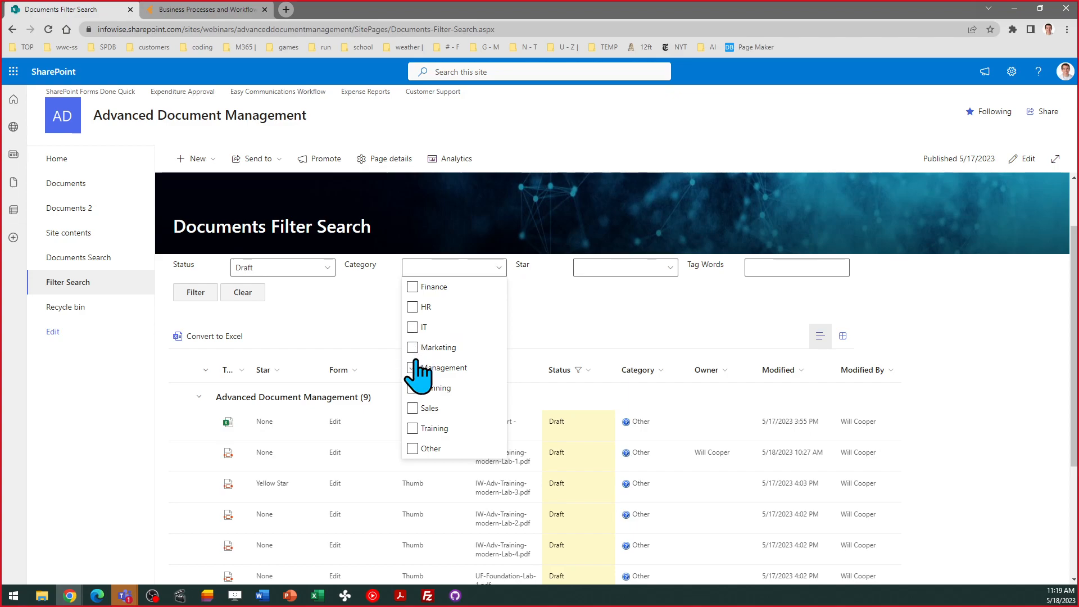
left_click(414, 449)
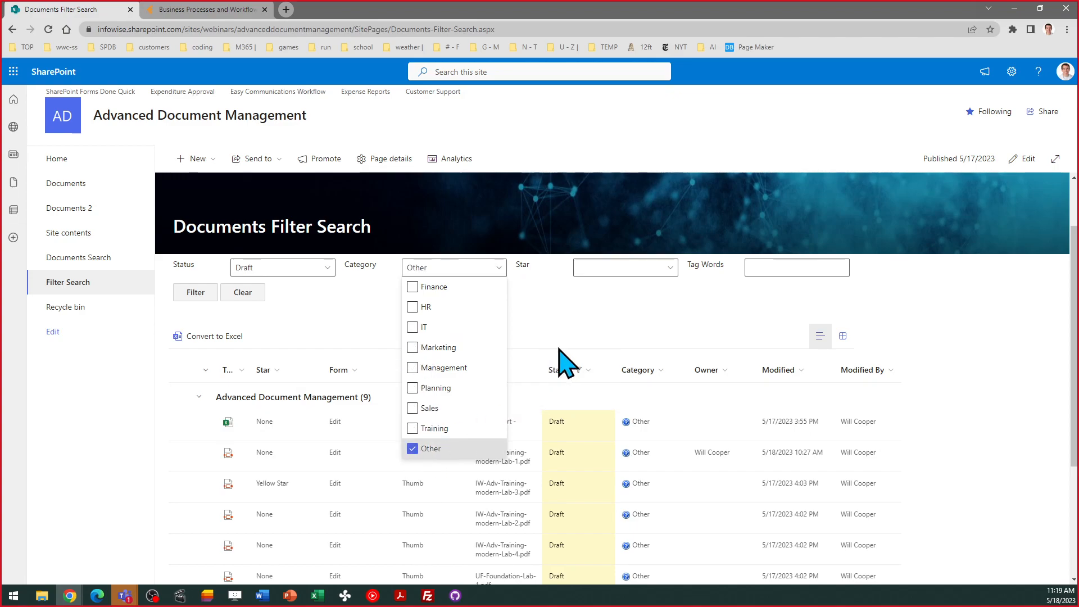
left_click(561, 312)
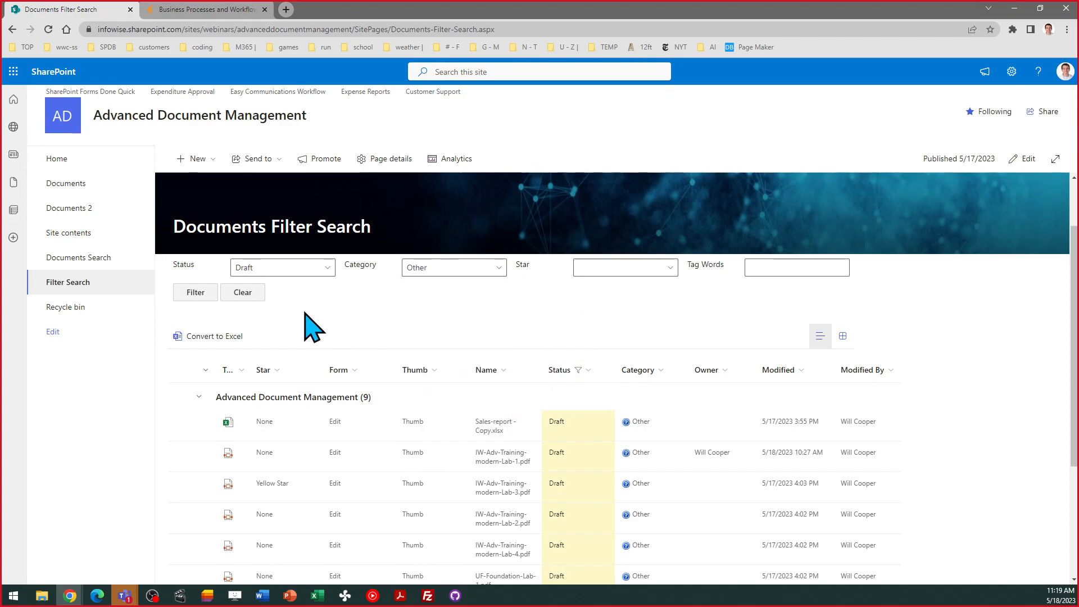
left_click(190, 297)
left_click(245, 294)
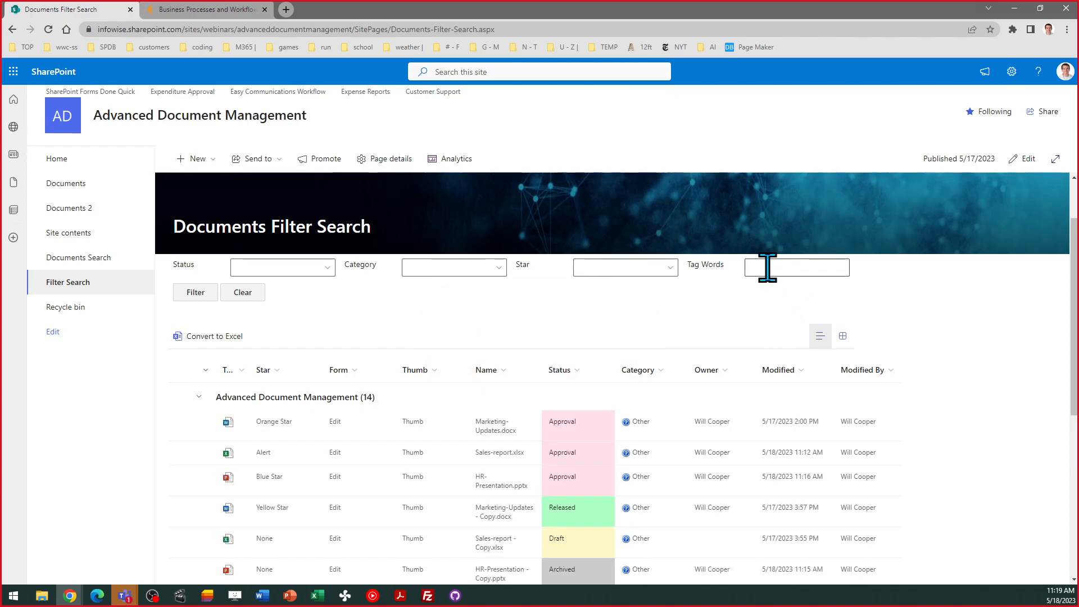
- Filter the documents by the tag word Technology, then return to the site Home page
left_click(766, 268)
type("Technology")
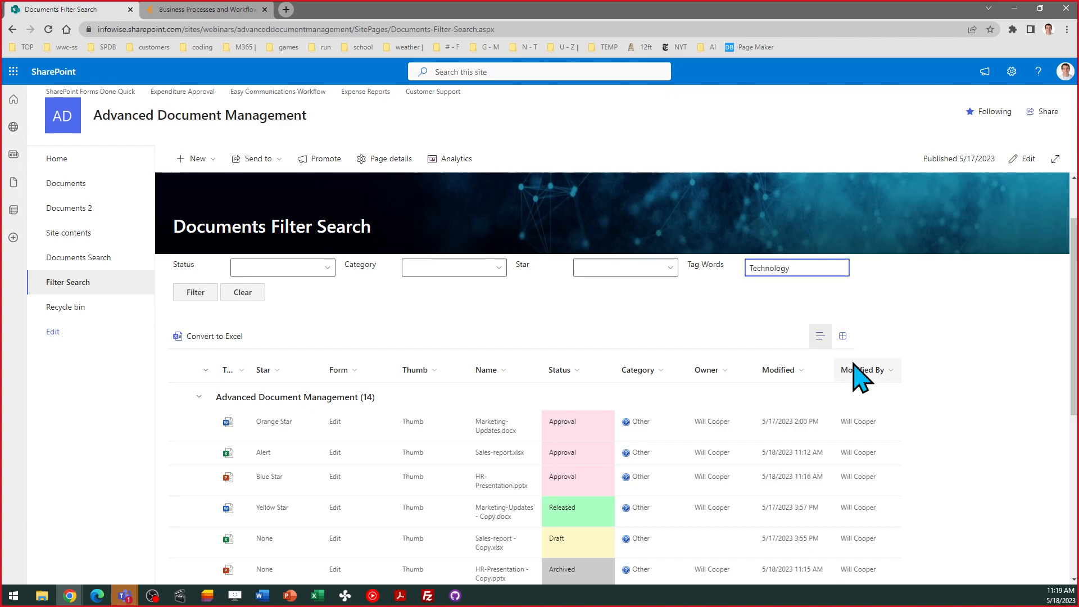
left_click(742, 304)
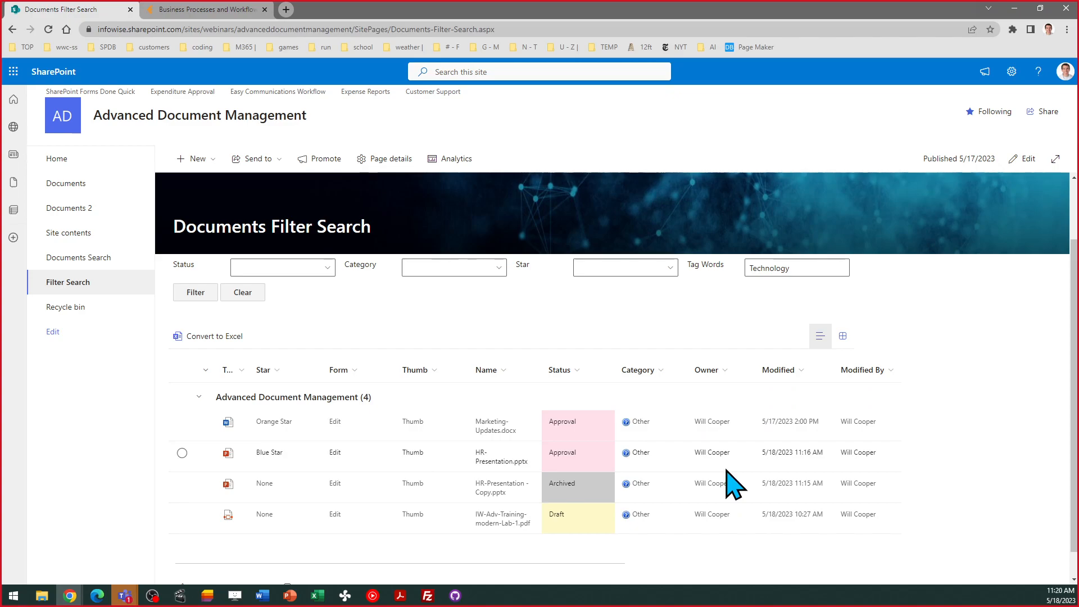
left_click(57, 159)
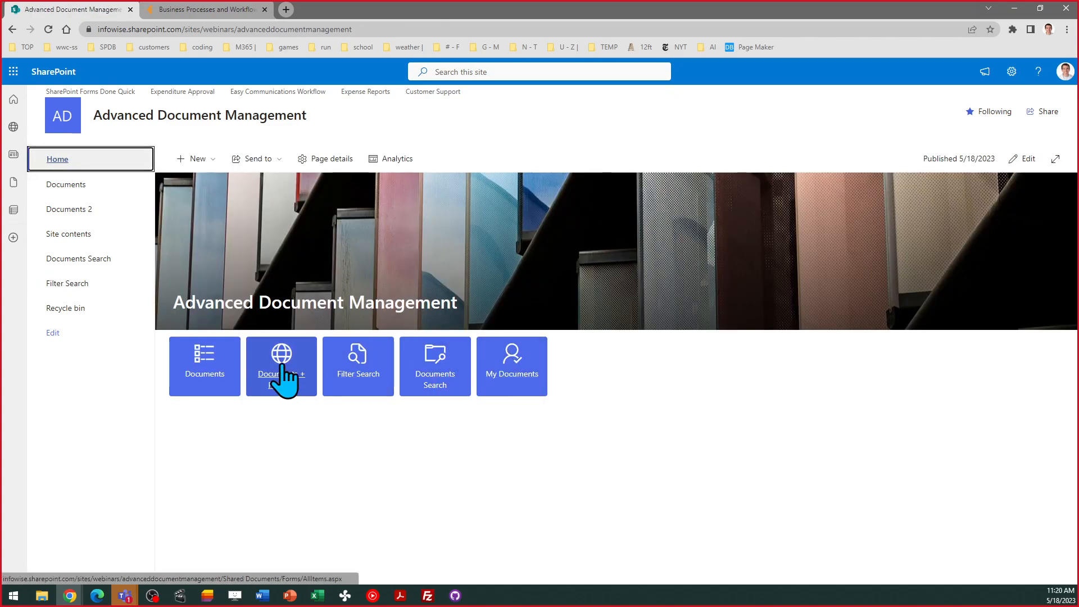
- Reopen the Documents library, scroll through its files, and show the toolbar's ... overflow commands
left_click(282, 364)
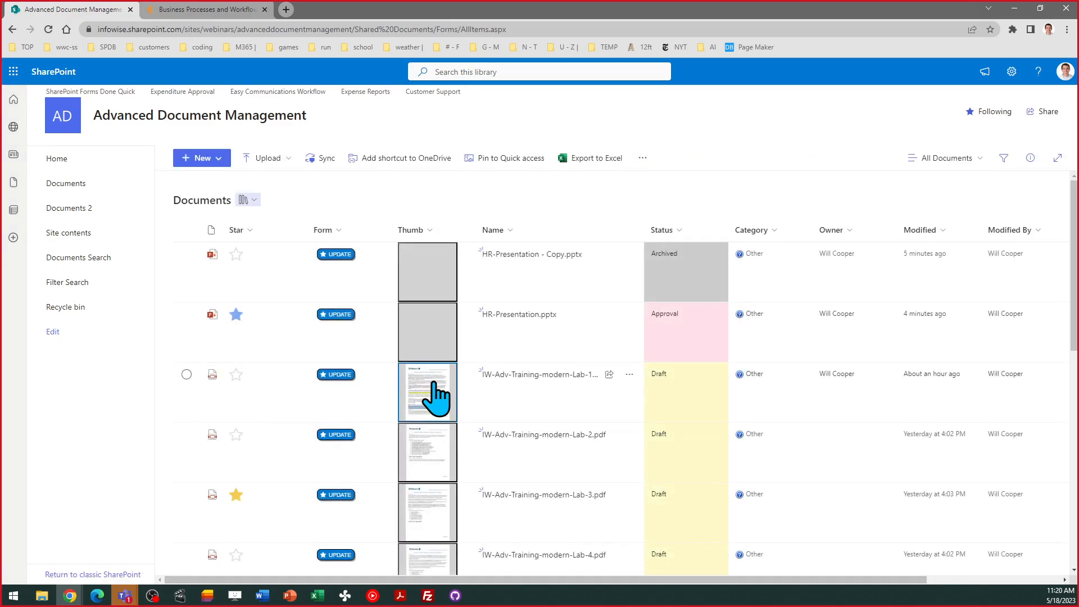
left_click_drag(1073, 247, 1073, 351)
scroll(568, 438, "down", 5)
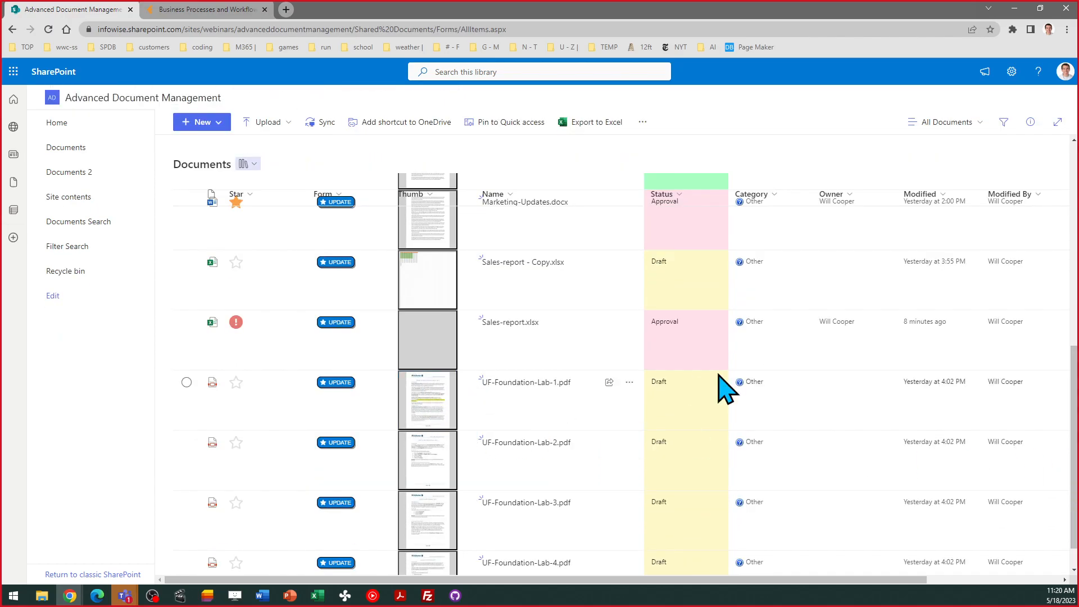
left_click_drag(1073, 438, 1071, 225)
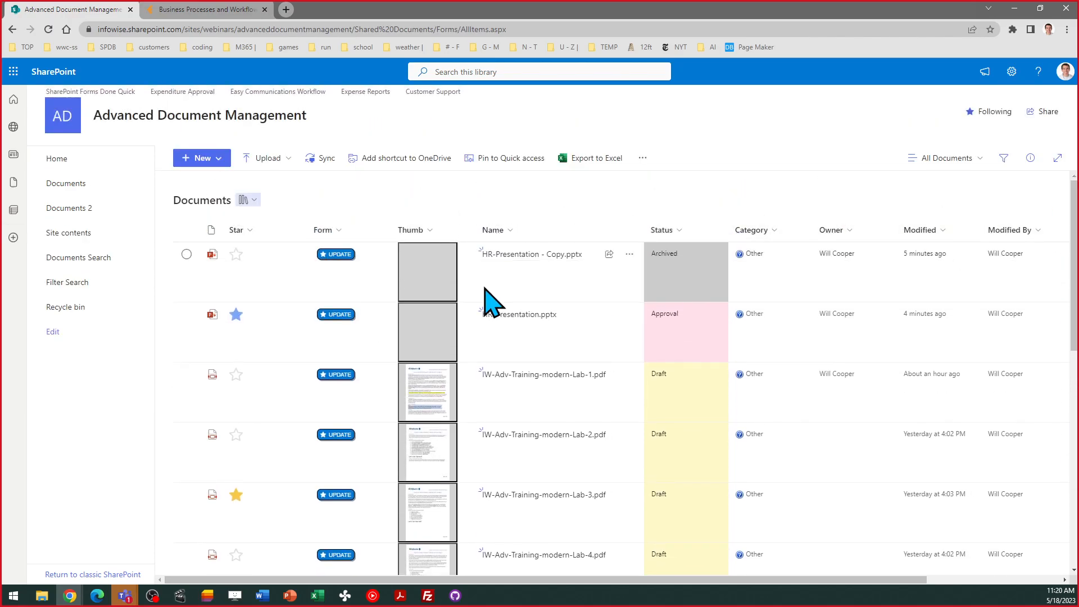
left_click(643, 158)
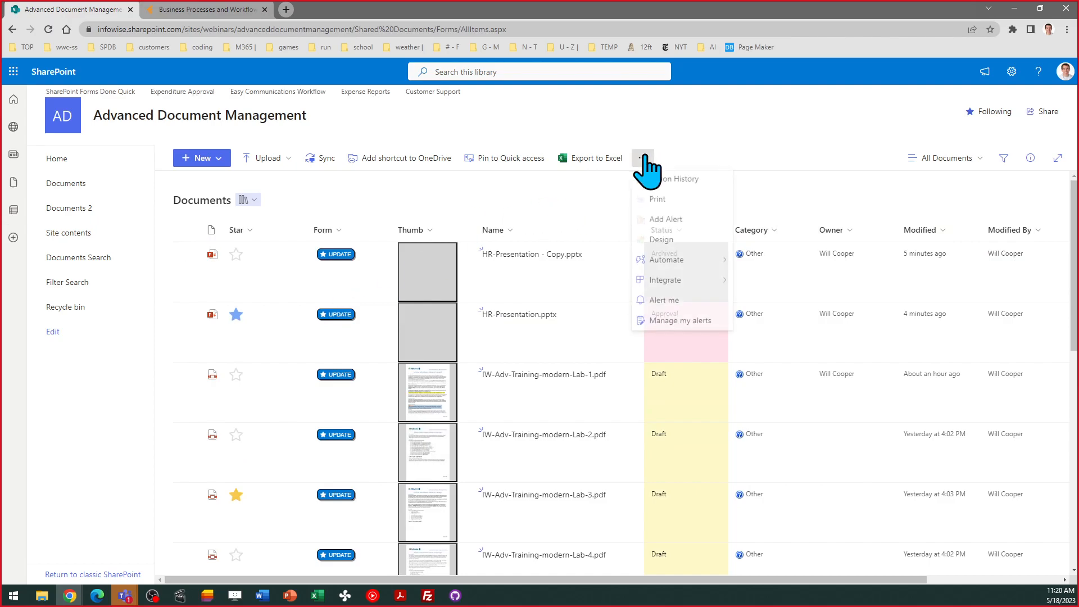
- Open the Modern forms designer for Documents and select the outer form container
left_click(661, 242)
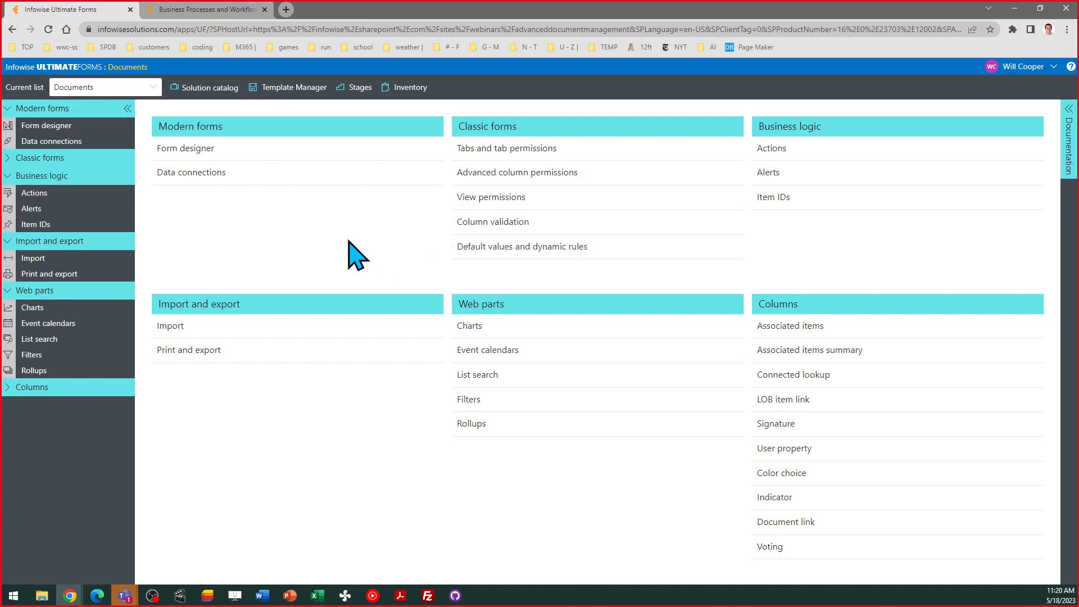
left_click(194, 148)
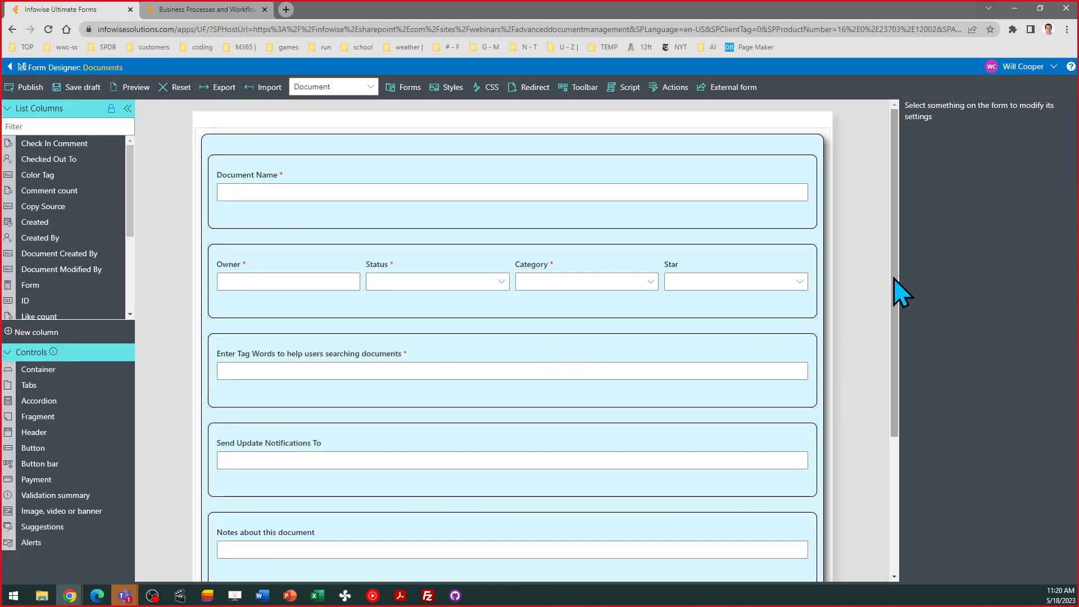
left_click(790, 235)
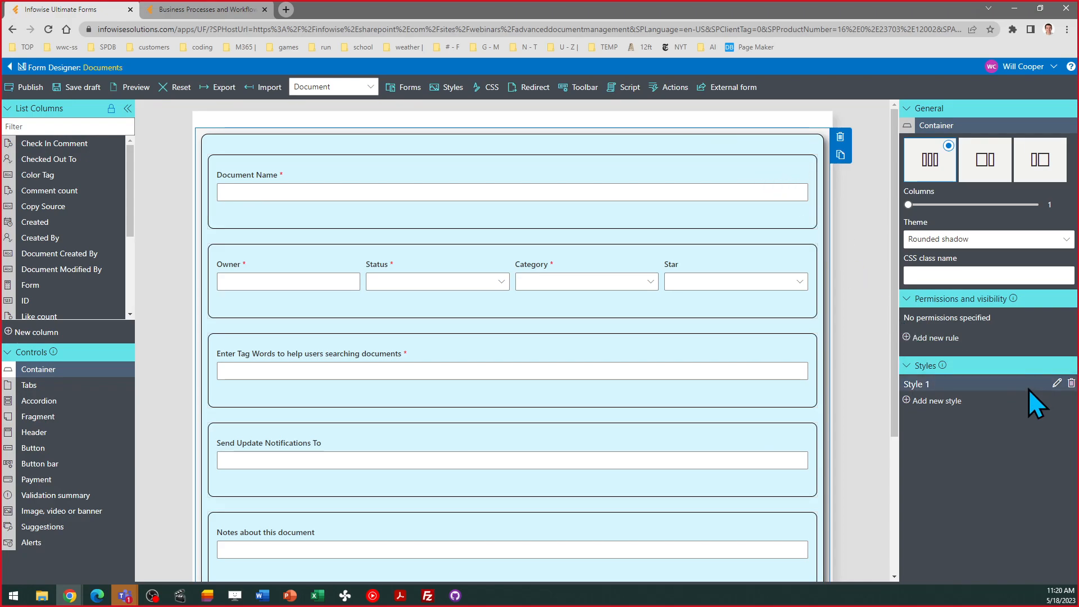
- Change Style 1's background to mint green instead of lime and save the style
left_click(1055, 384)
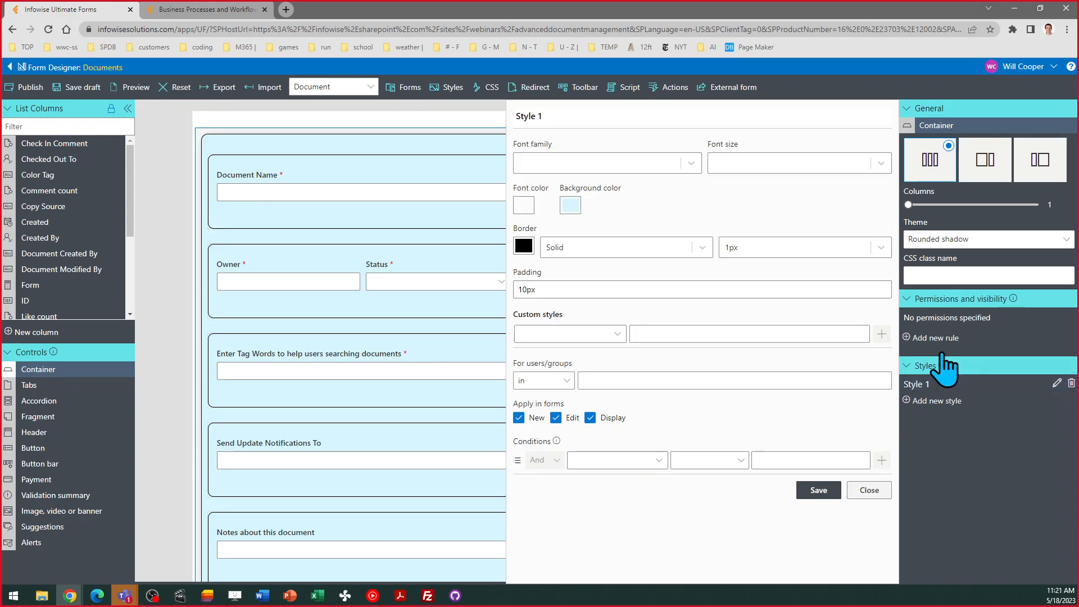
left_click(570, 206)
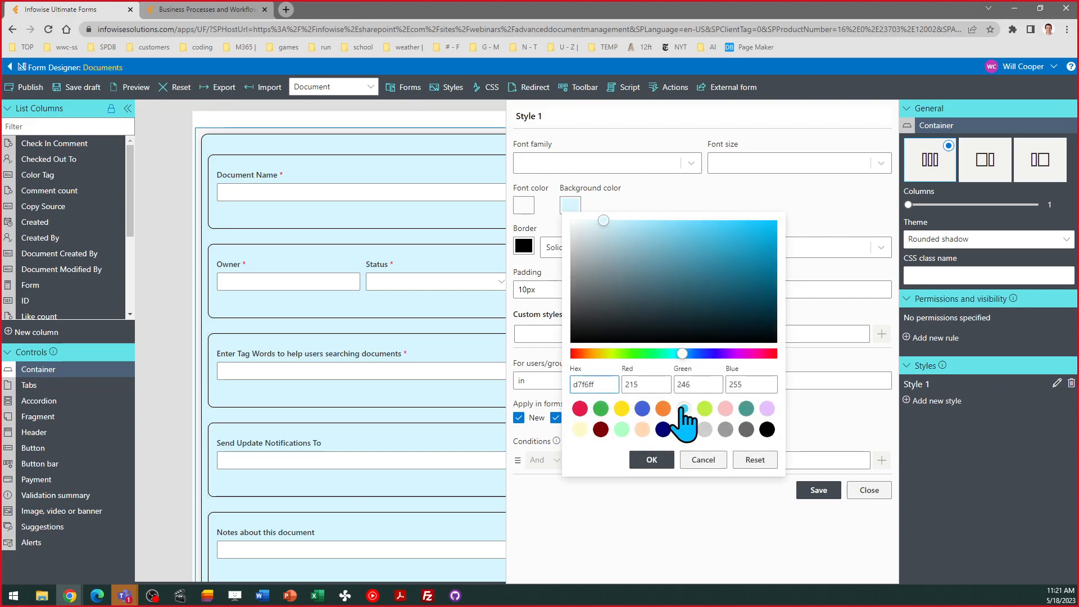
left_click(705, 409)
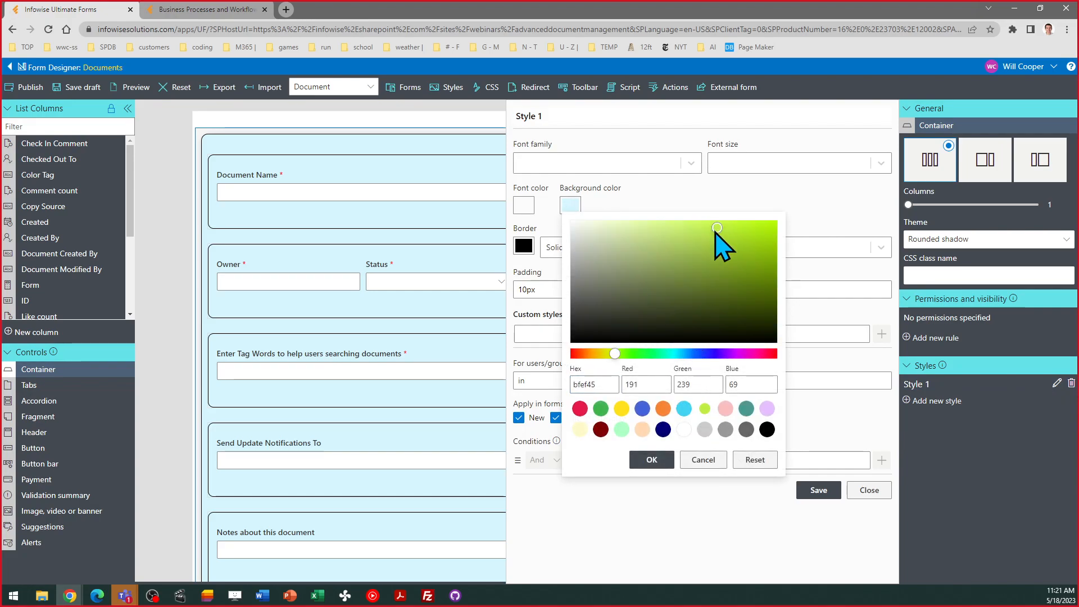
left_click(703, 459)
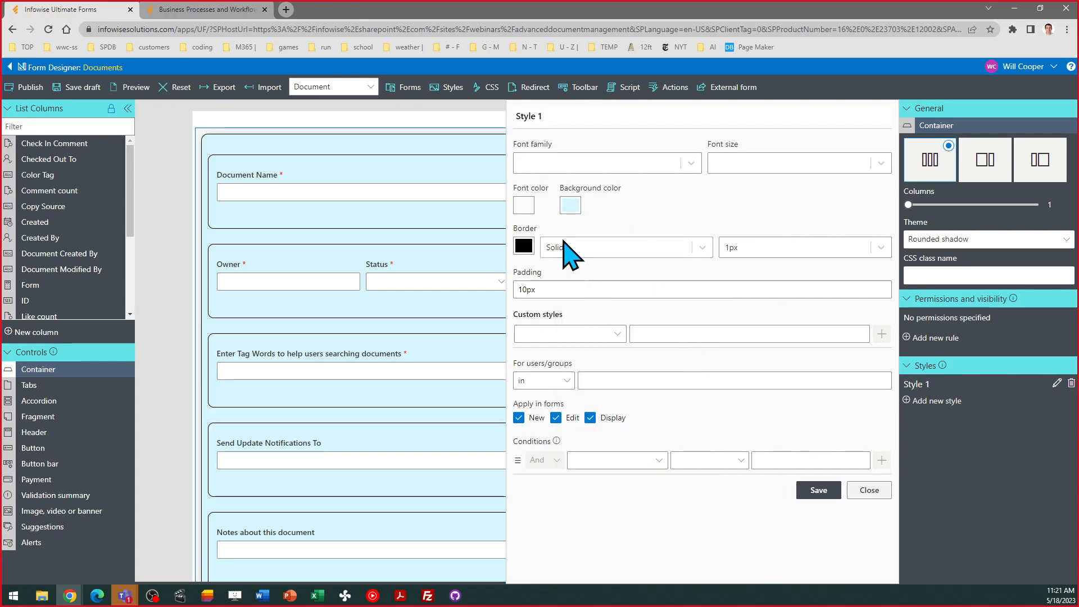
left_click(573, 207)
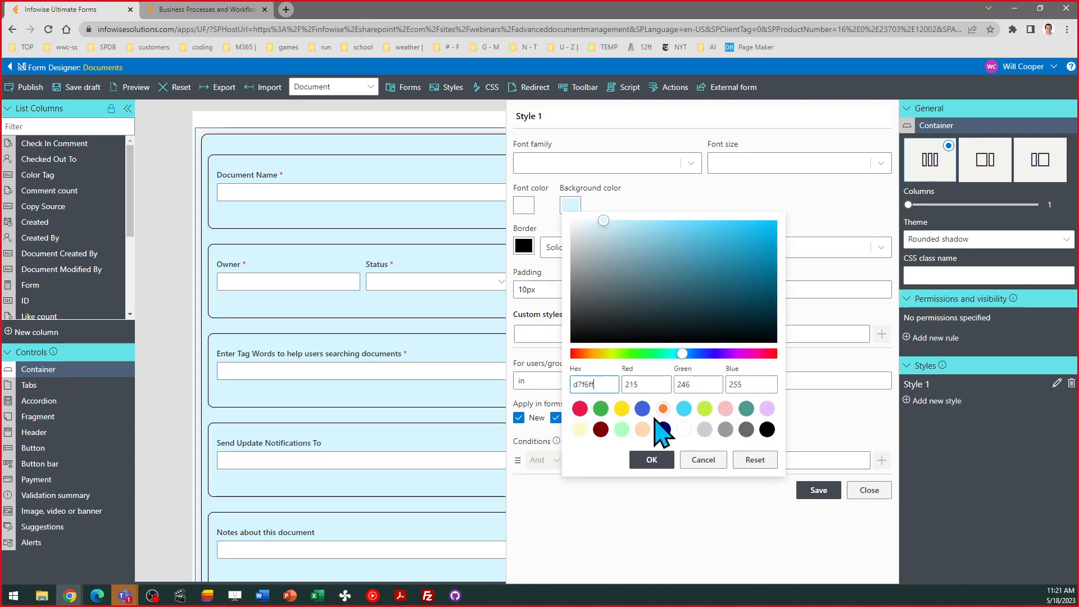
left_click(622, 429)
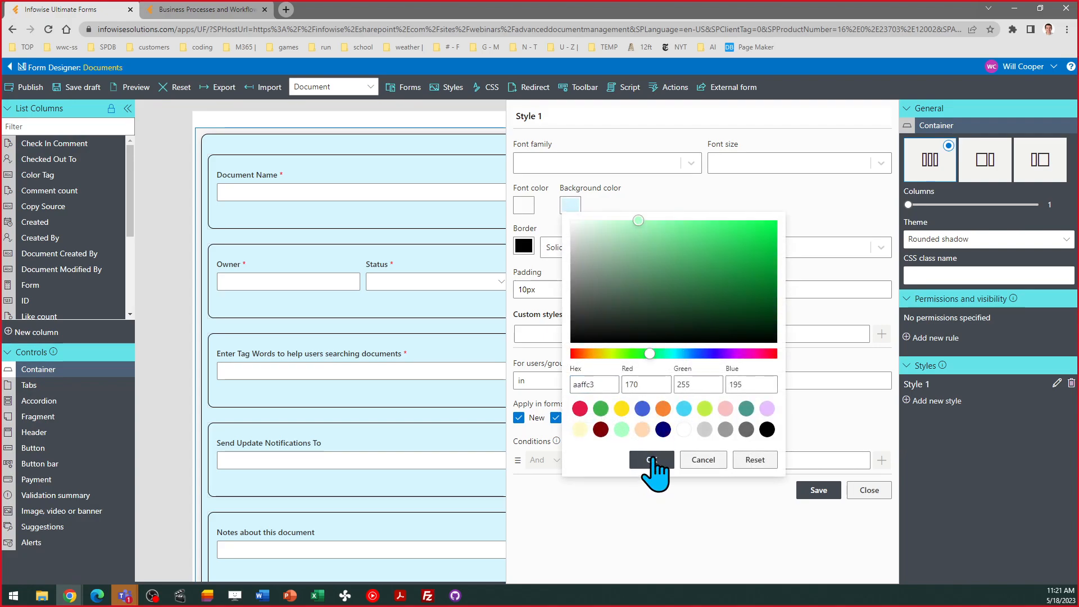
left_click(652, 459)
left_click(815, 491)
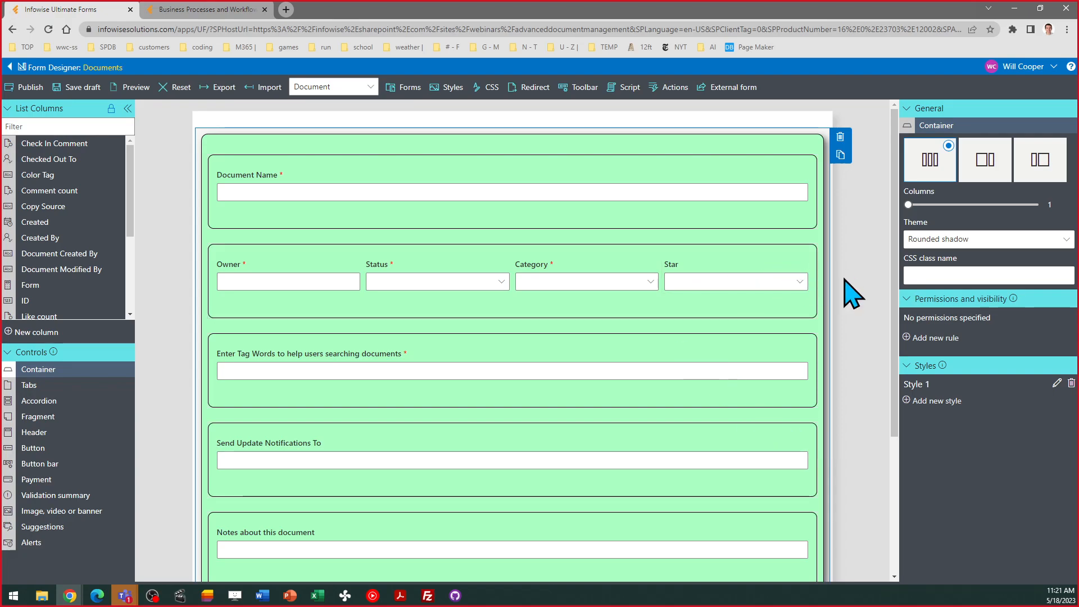
- Review the Tag Words container's Pink Until Tag Words style and close it unchanged
left_click_drag(893, 279, 905, 433)
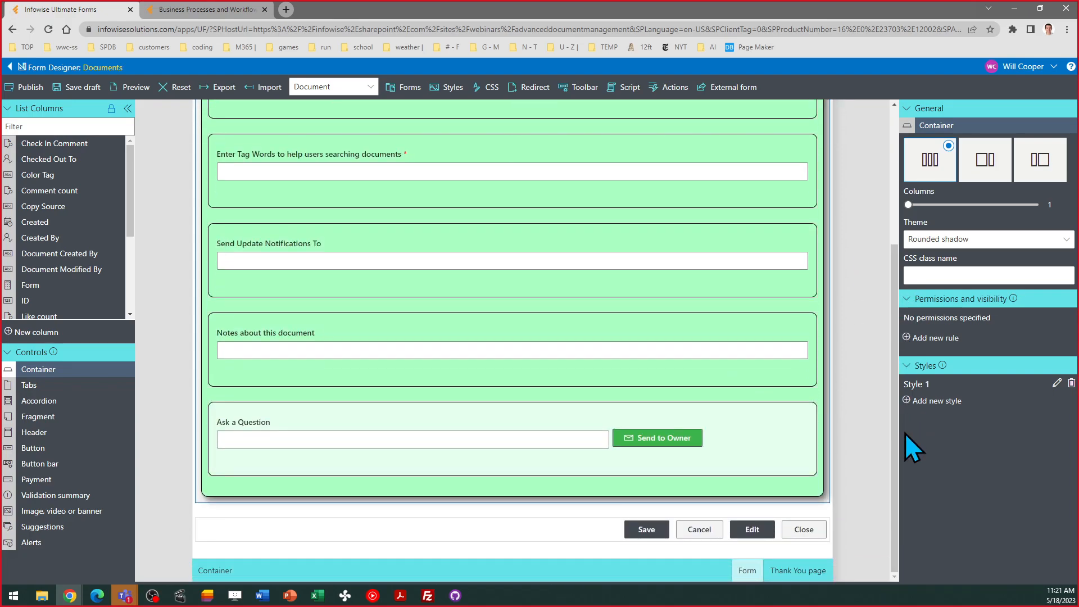
left_click_drag(896, 411, 892, 265)
left_click(353, 397)
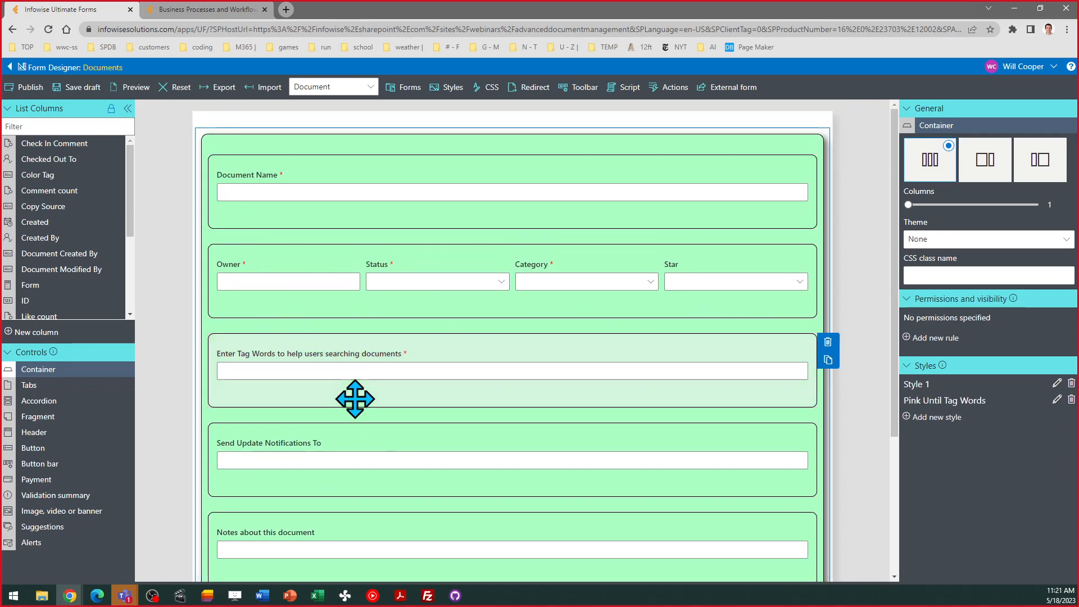
left_click(1057, 399)
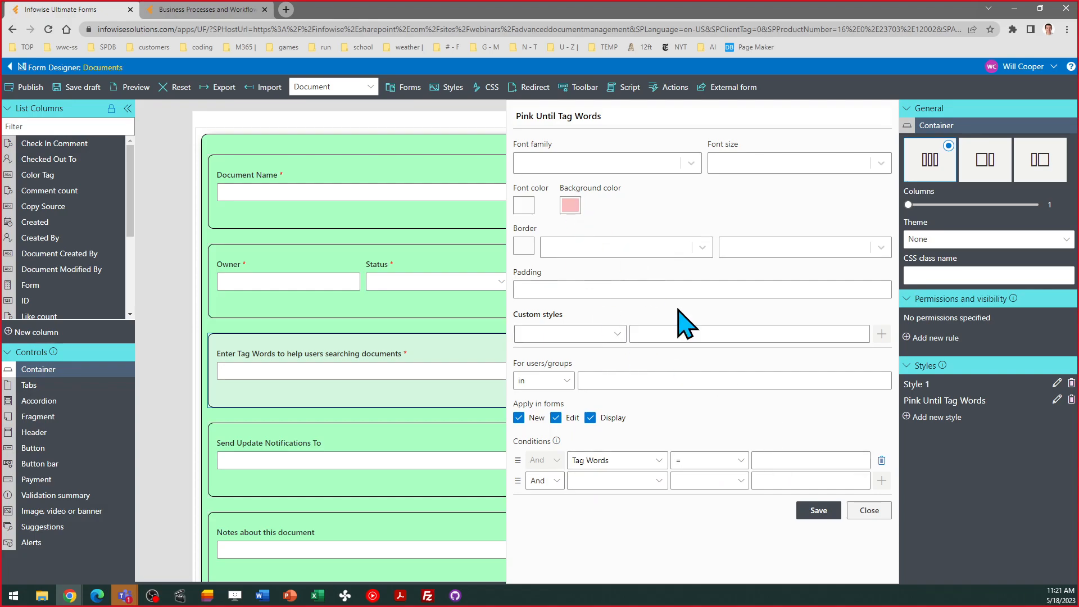
left_click(869, 510)
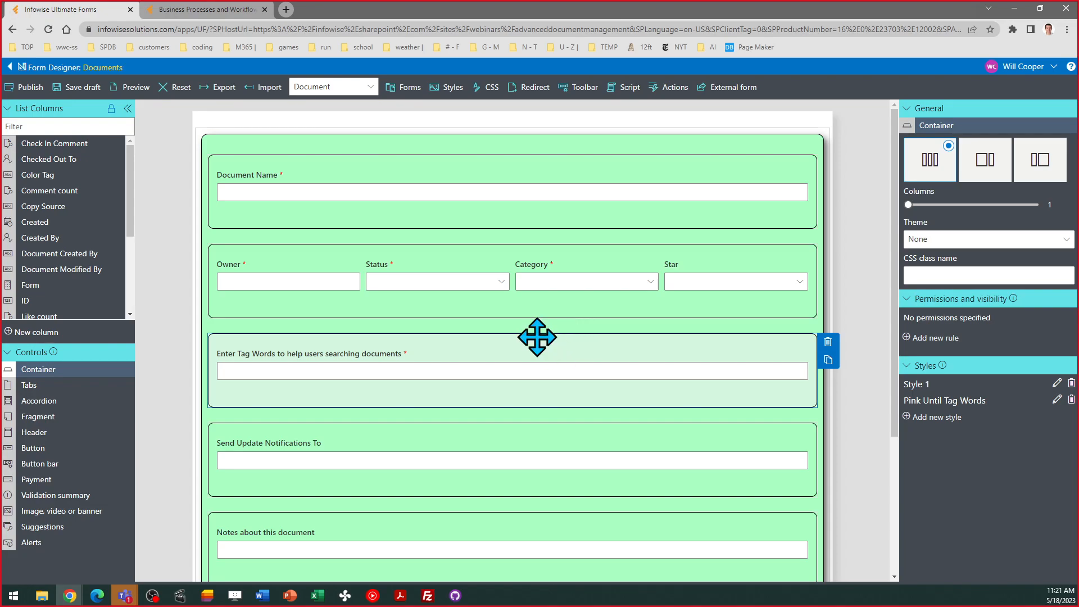
- Move Tag Words under Document Name and set the Owner container to 2 columns
left_click_drag(537, 337, 564, 252)
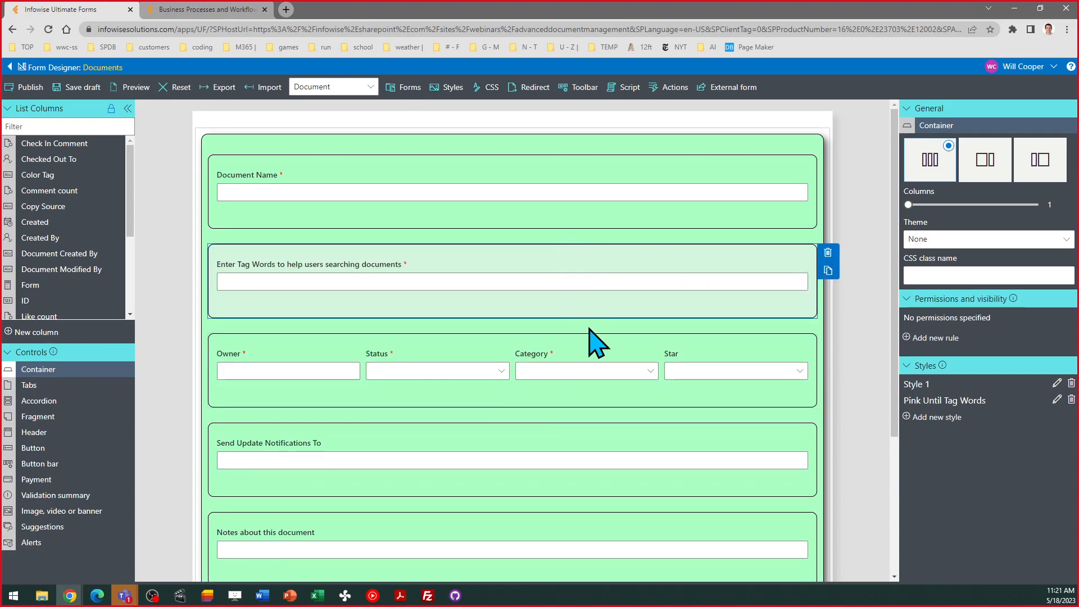
left_click(545, 399)
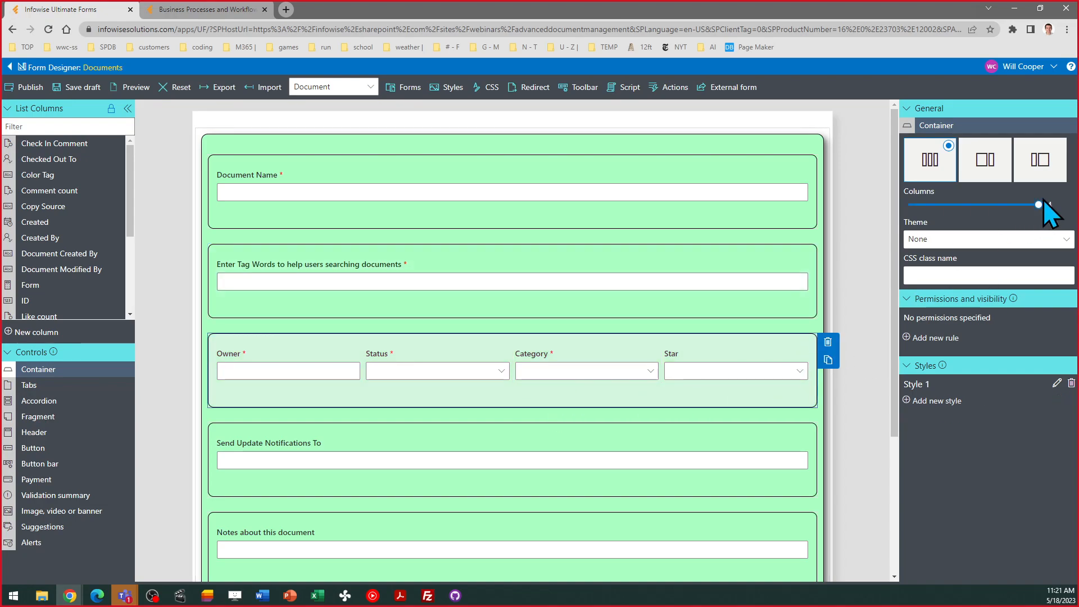
left_click_drag(1039, 204, 953, 205)
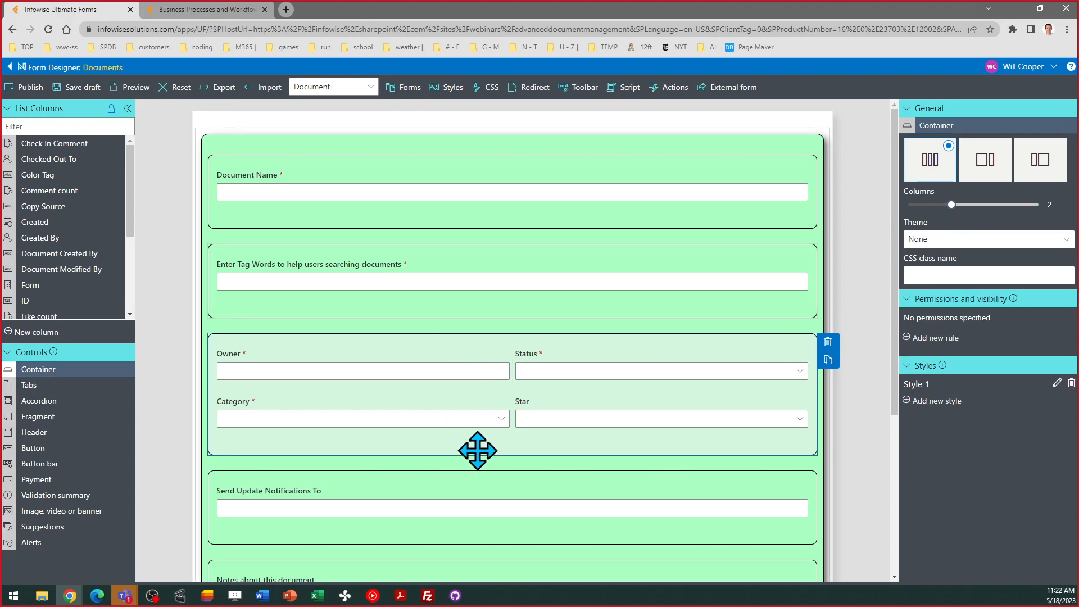
- Add an empty container below the Owner fields, then delete it
left_click(829, 359)
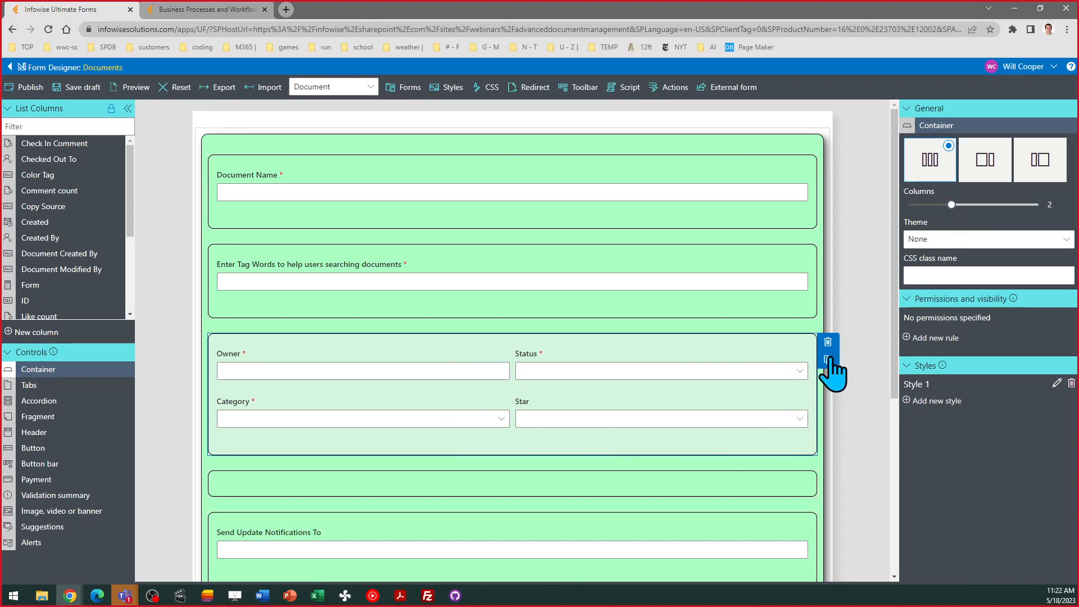
left_click(579, 484)
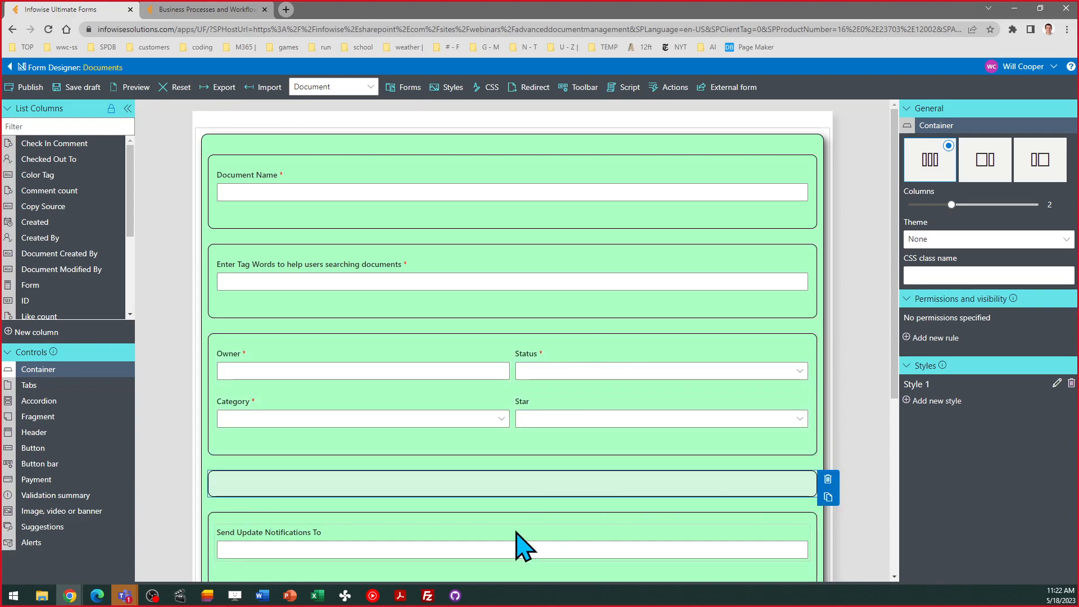
left_click(828, 479)
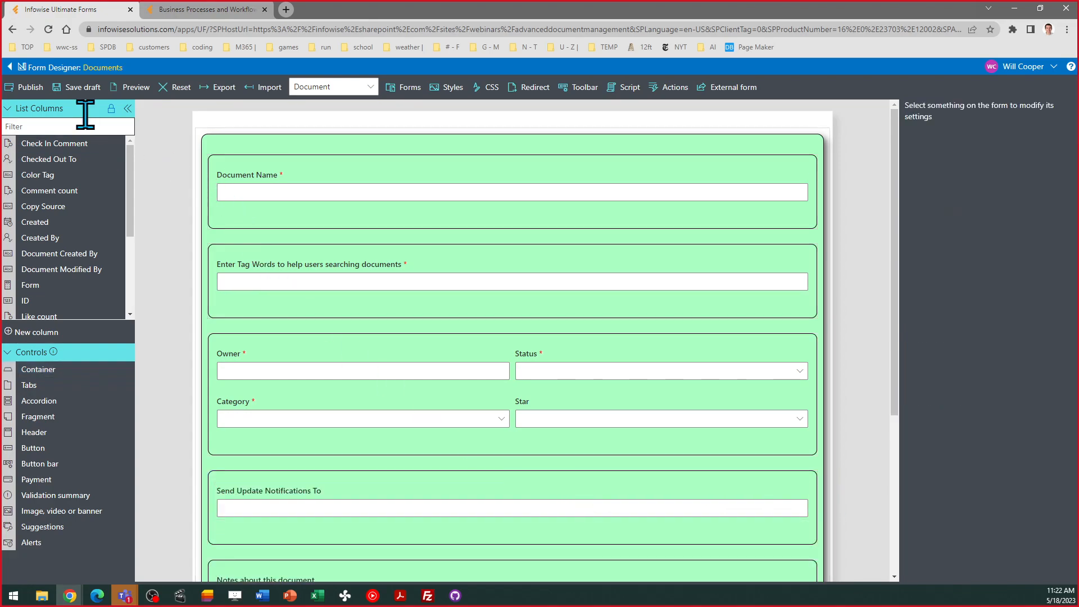
- Exit the form designer discarding unsaved changes, and open the Alerts list
left_click(9, 67)
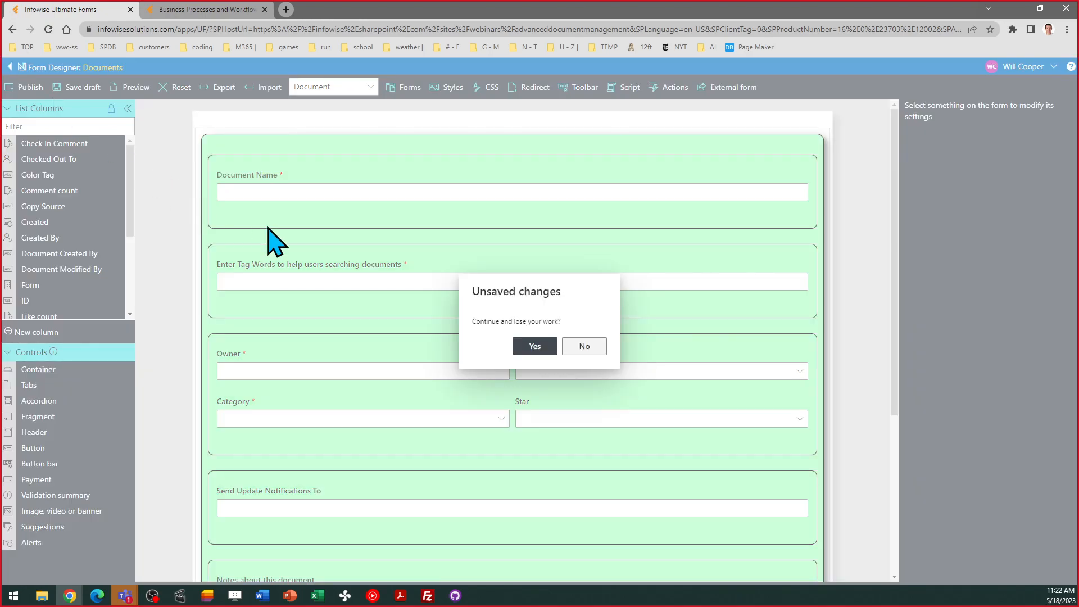
left_click(538, 349)
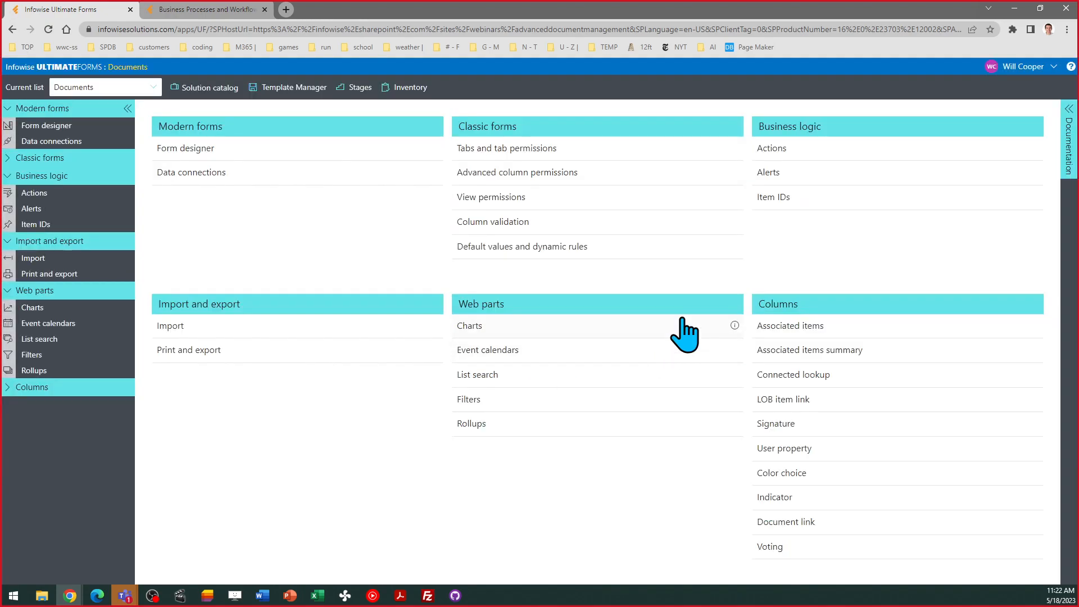
left_click(778, 174)
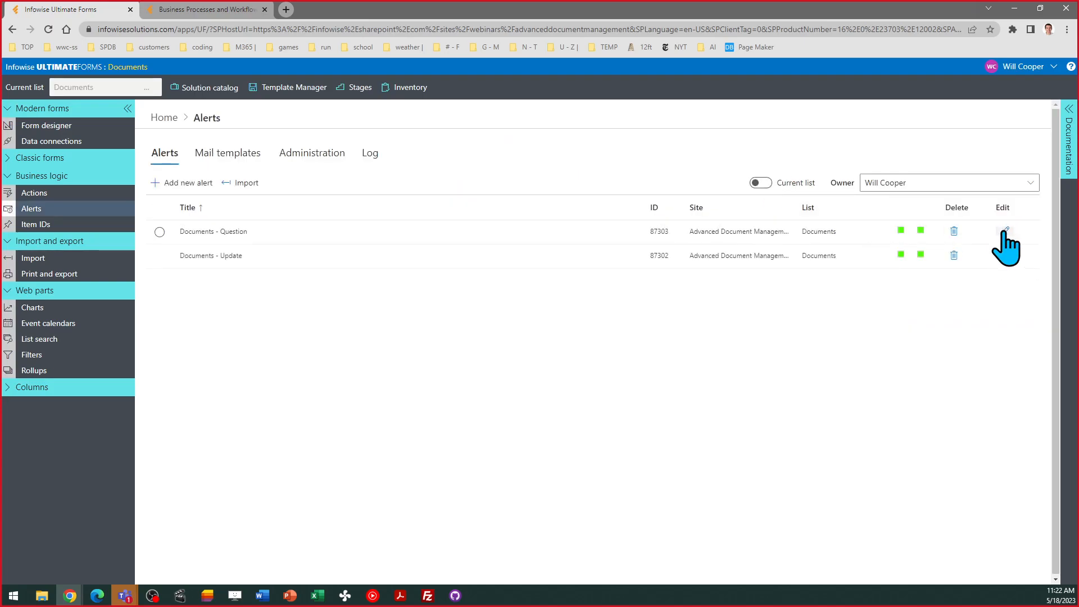
- Review the Documents - Question alert's recipients, triggers and email template, then cancel
left_click(1004, 232)
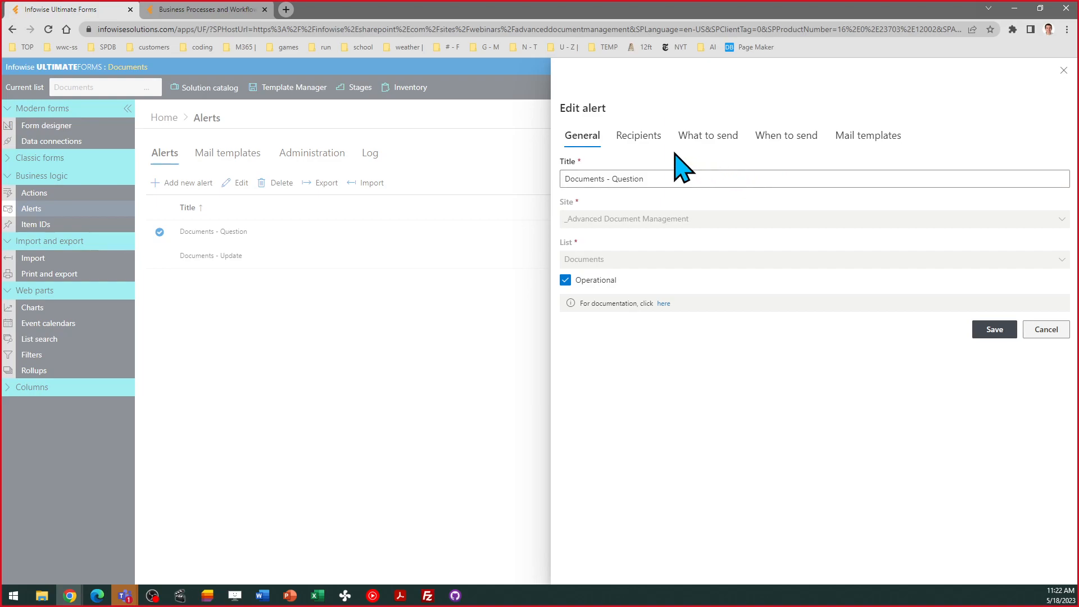
left_click(641, 138)
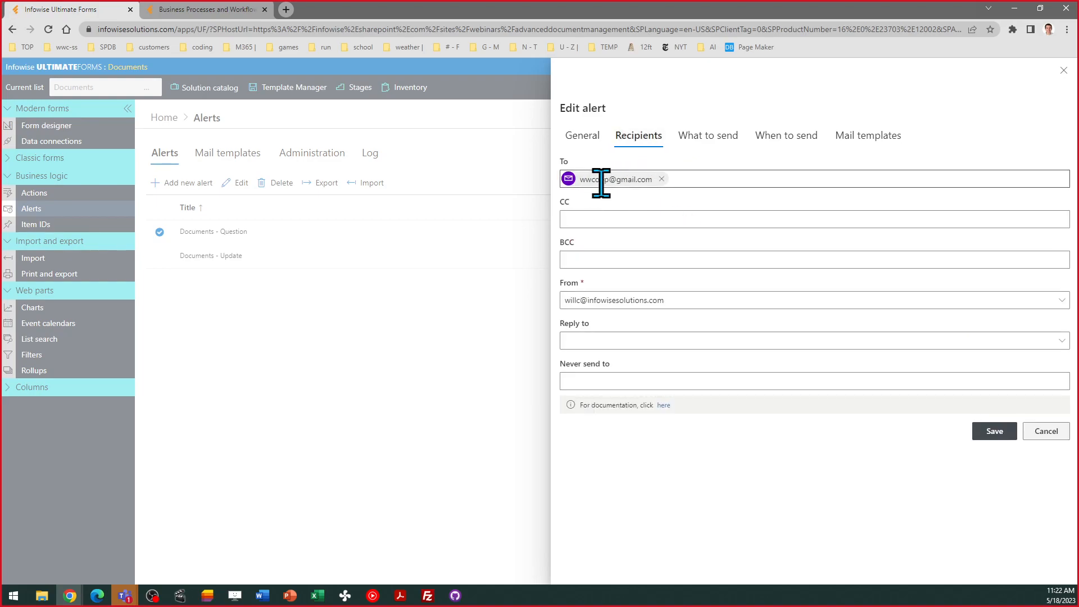
left_click(708, 138)
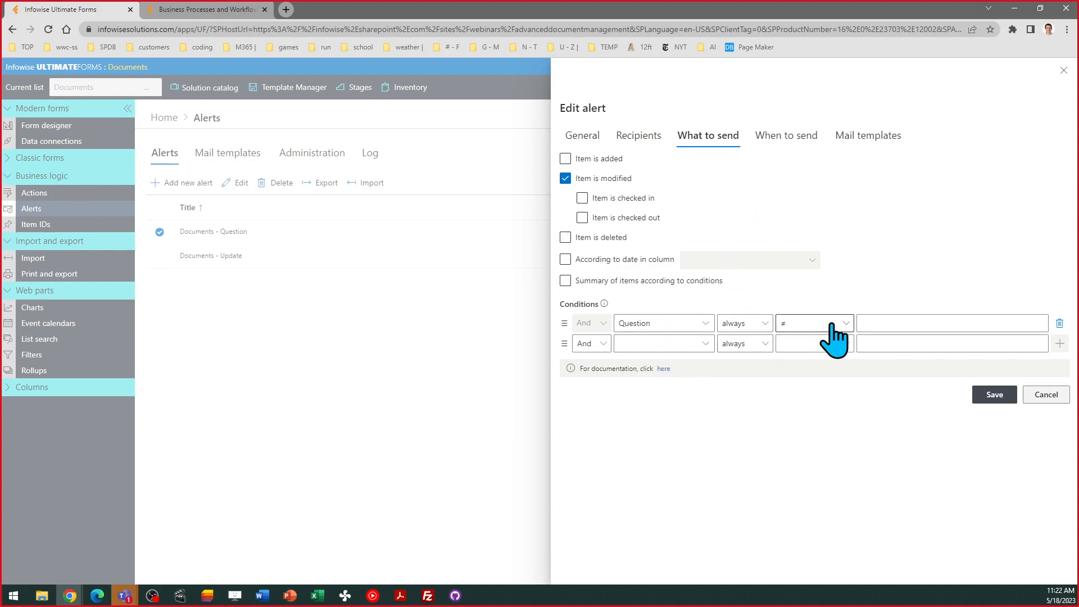
left_click(870, 140)
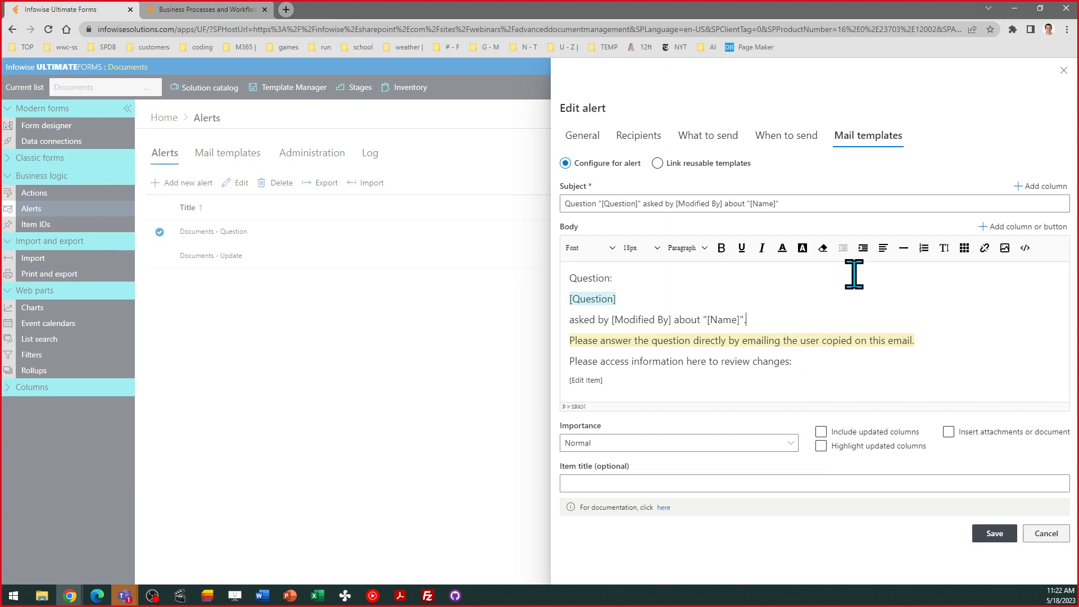
left_click(993, 434)
left_click(1046, 534)
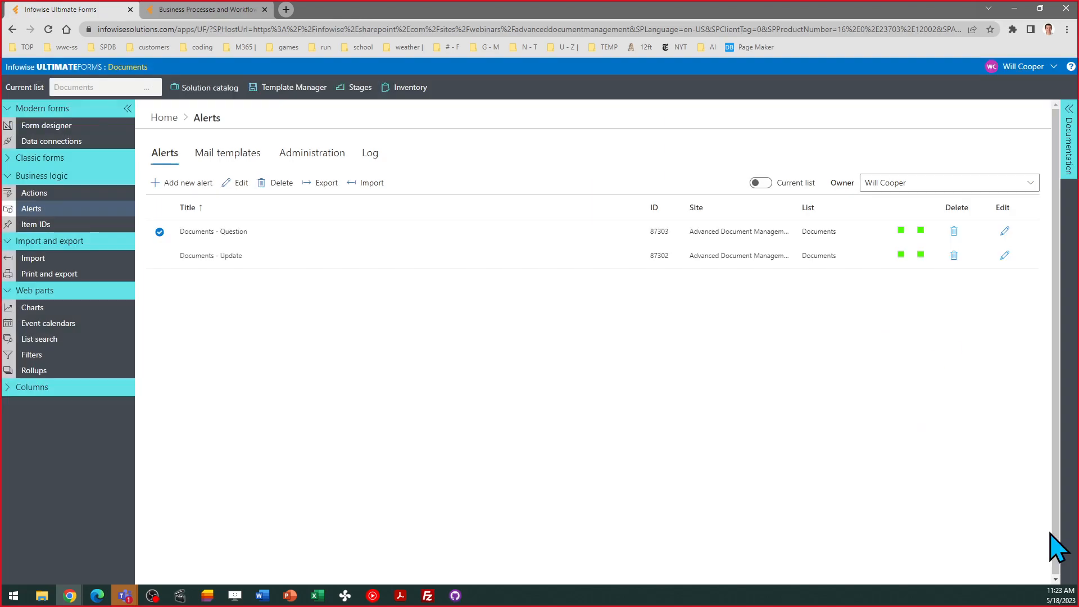
left_click(1005, 256)
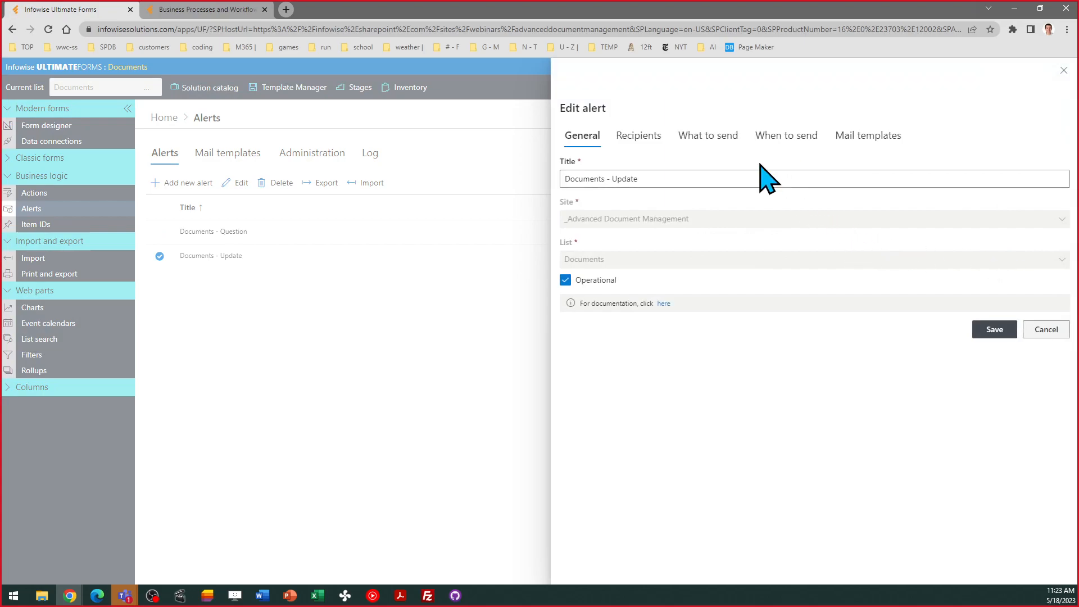
left_click(643, 145)
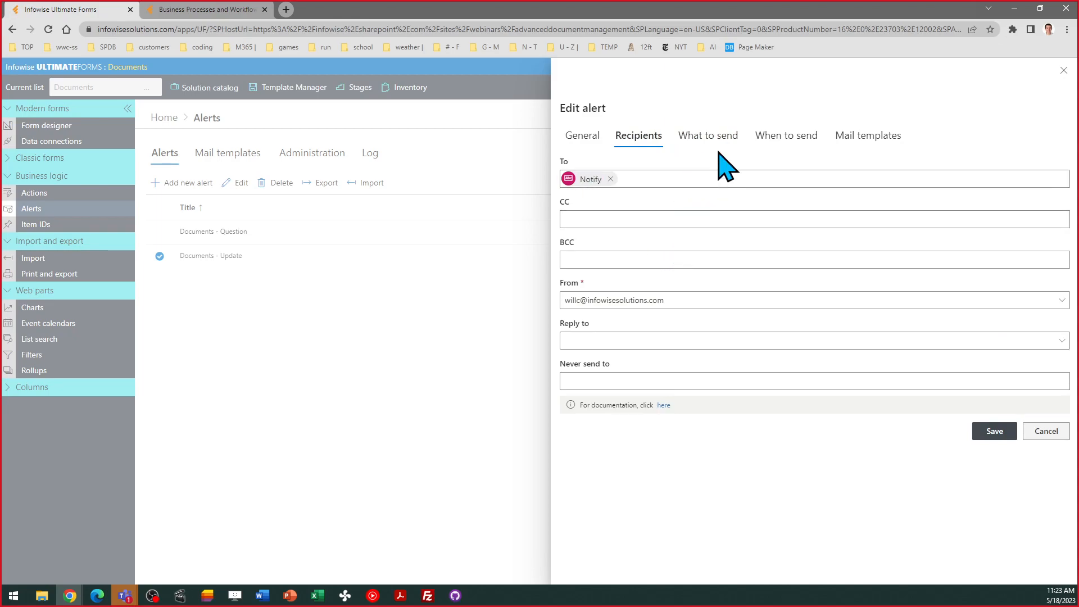
left_click(858, 139)
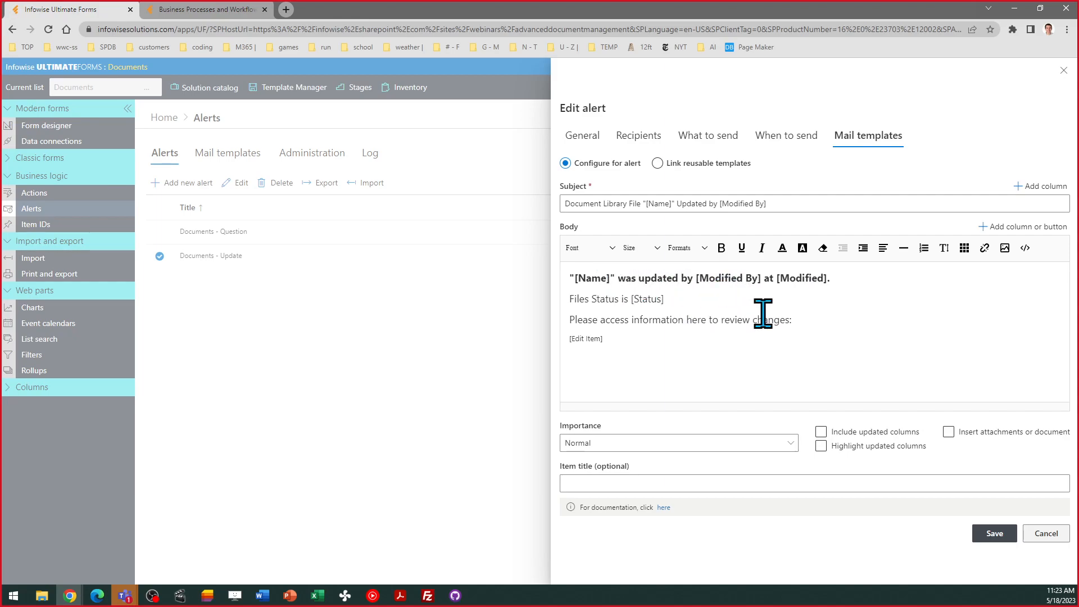
left_click(1036, 533)
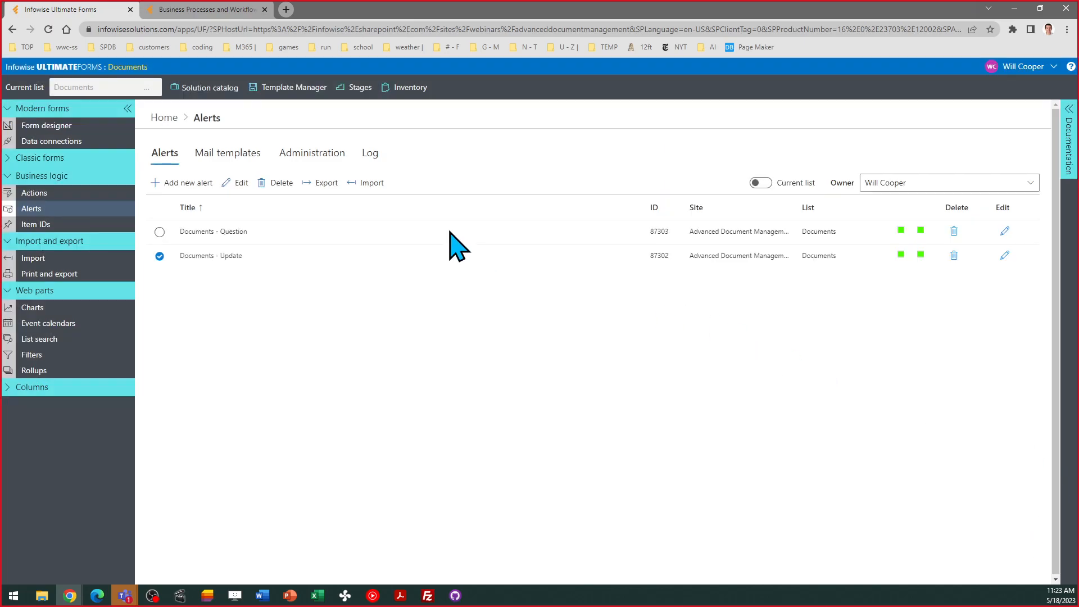
- Browse the solution catalog's Infowise Webinars, return Home, then go to the UltimateForms website tab
left_click(164, 118)
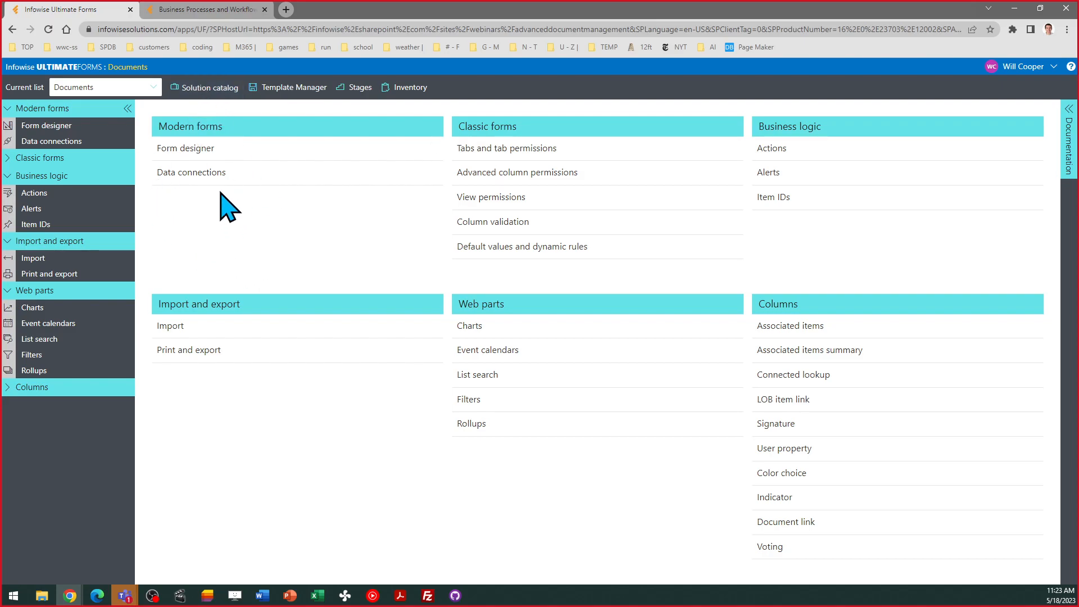
left_click(206, 90)
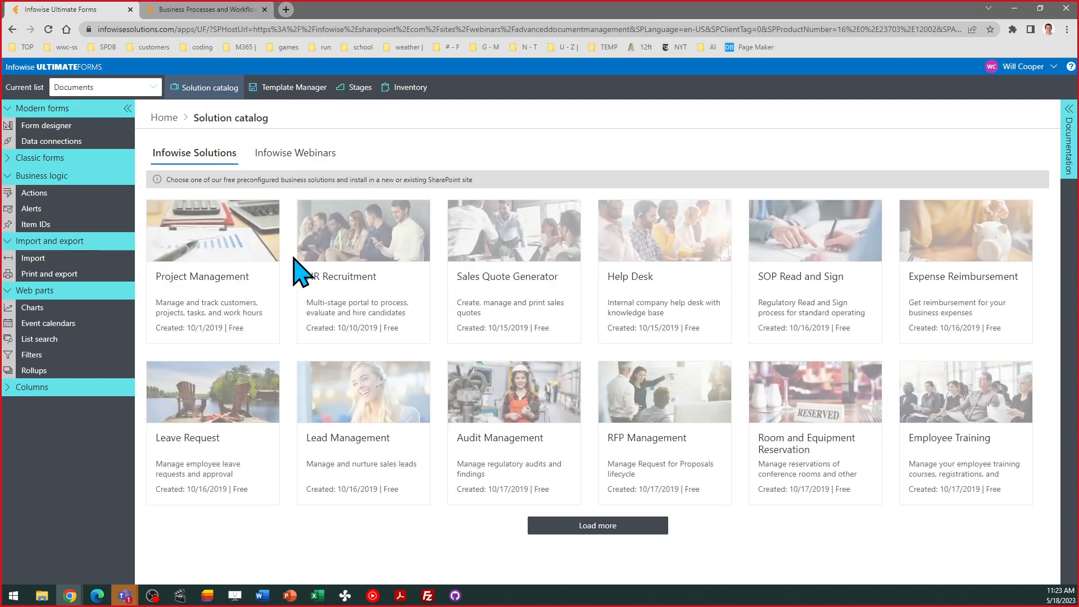
left_click(289, 153)
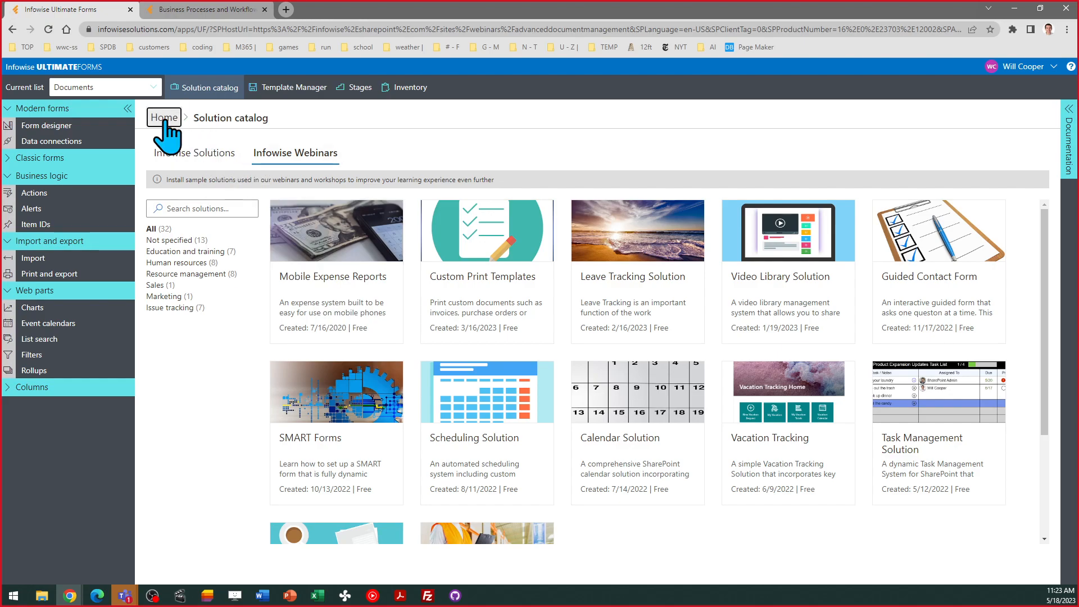
left_click(164, 117)
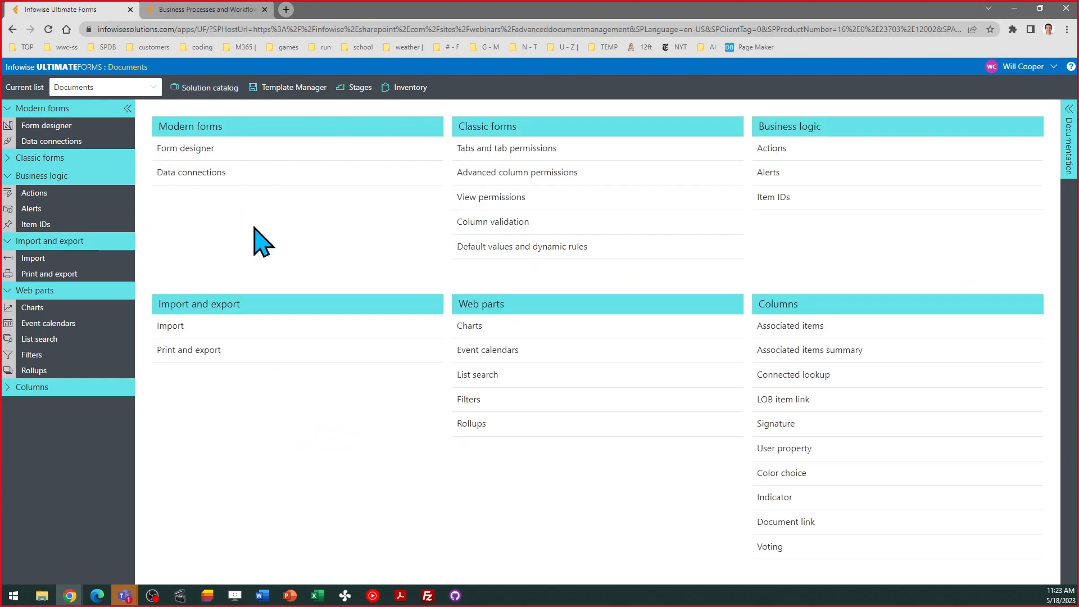
left_click(217, 10)
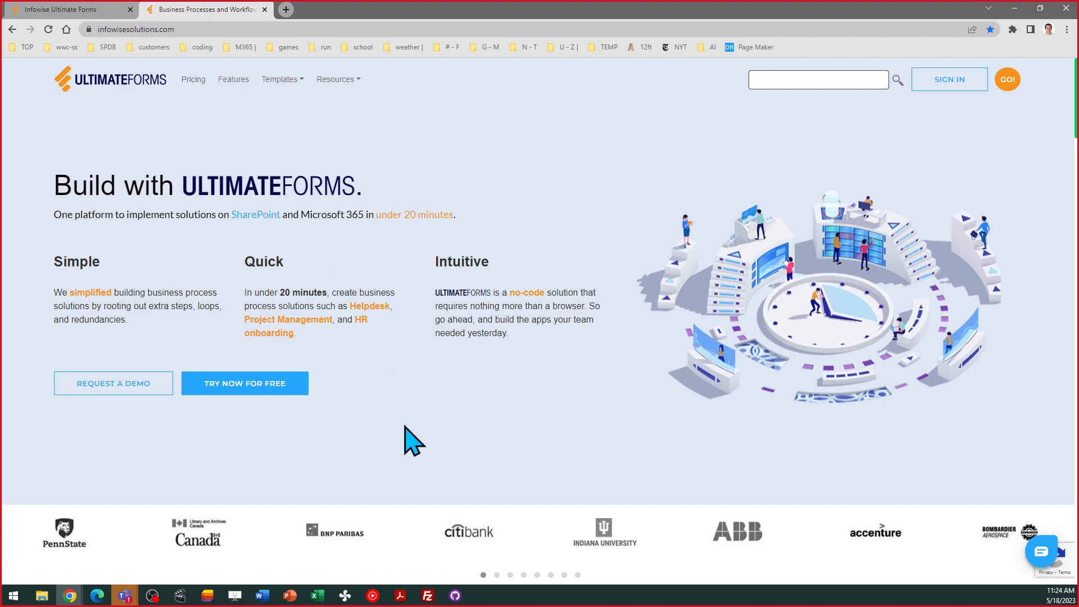
- Look at the INSTALL NOW trial and platform options, then close 'What is right for you?' unchosen
left_click(235, 393)
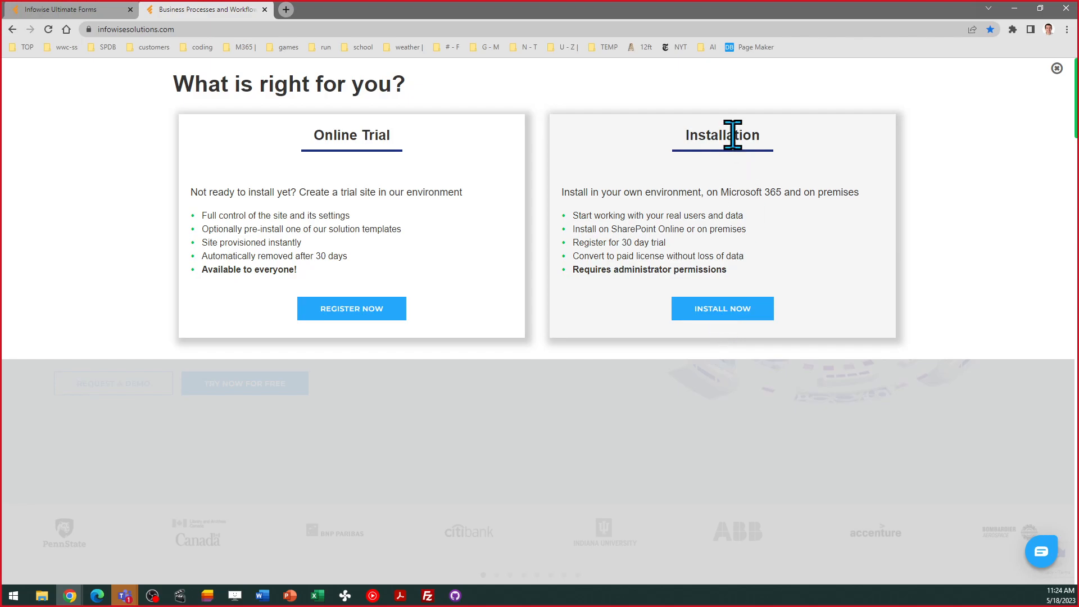
left_click(722, 308)
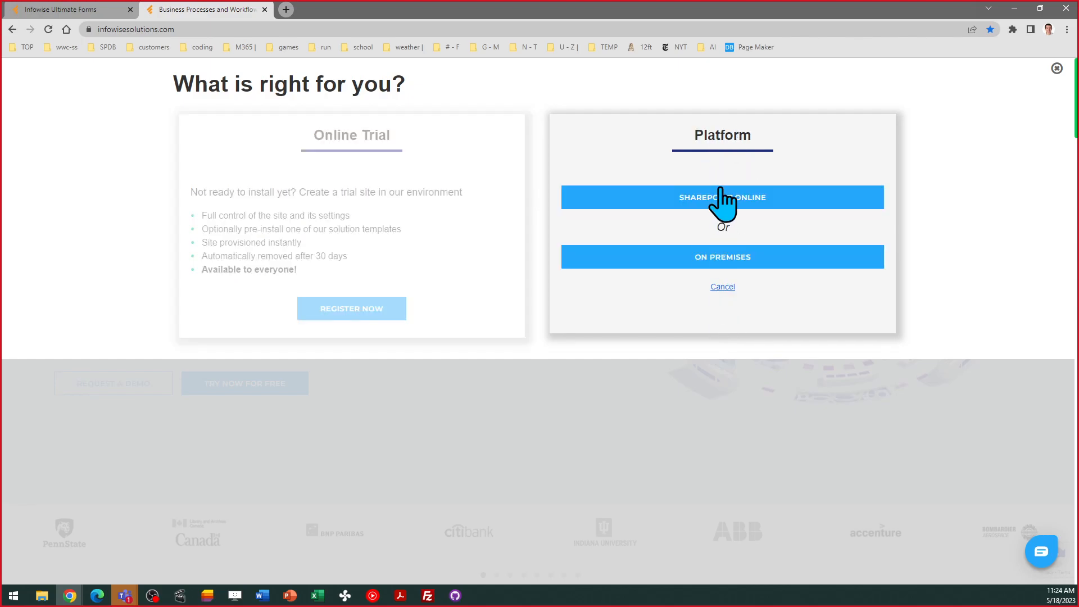
left_click(729, 287)
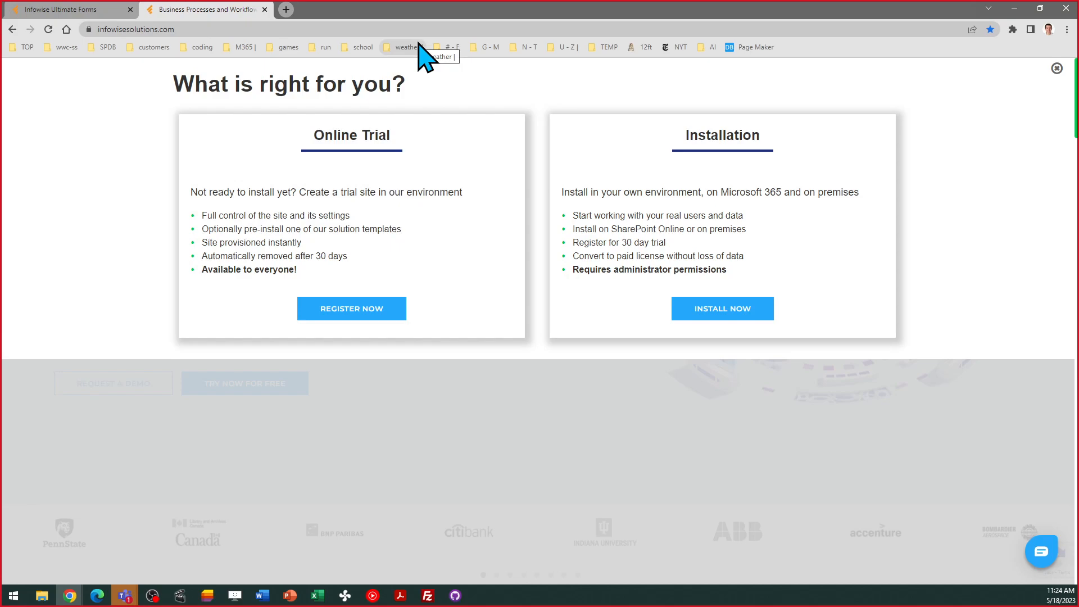
left_click(1056, 69)
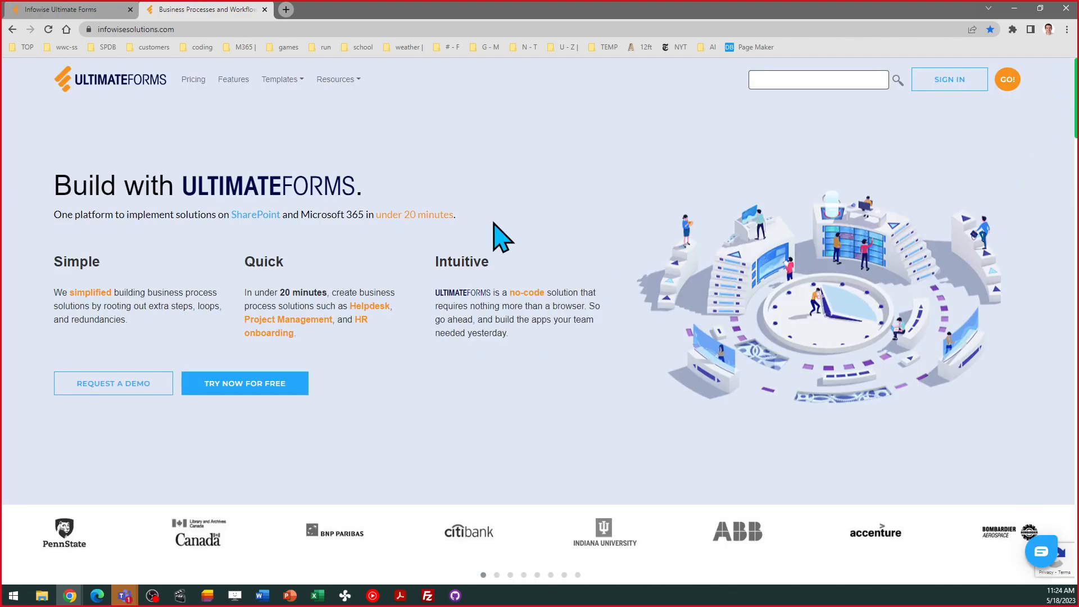
left_click(339, 84)
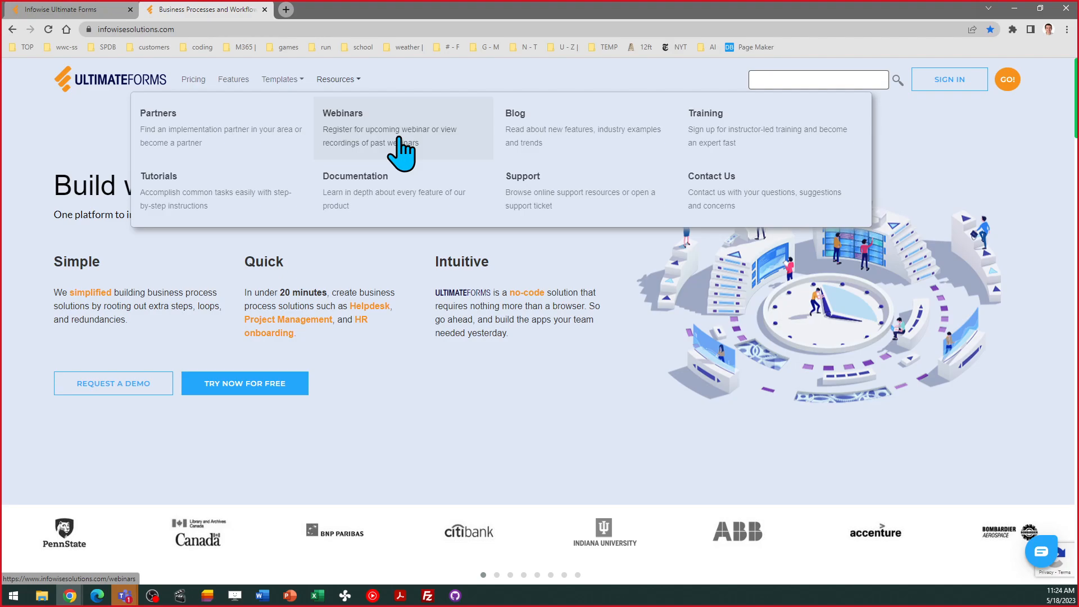
left_click(167, 208)
left_click_drag(226, 249, 63, 249)
left_click_drag(60, 307, 110, 454)
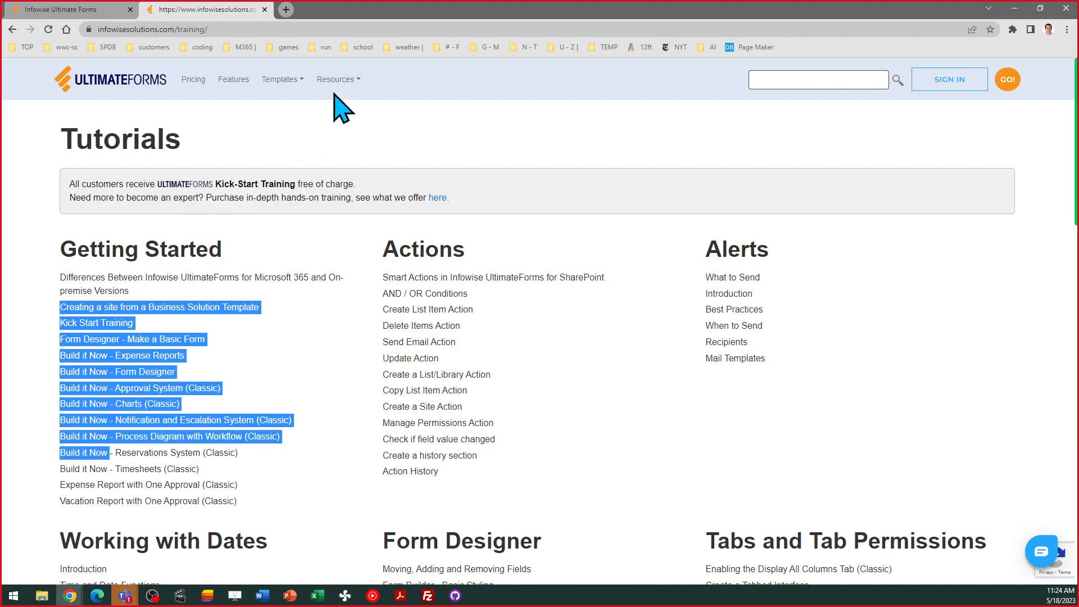
mouse_move(335, 82)
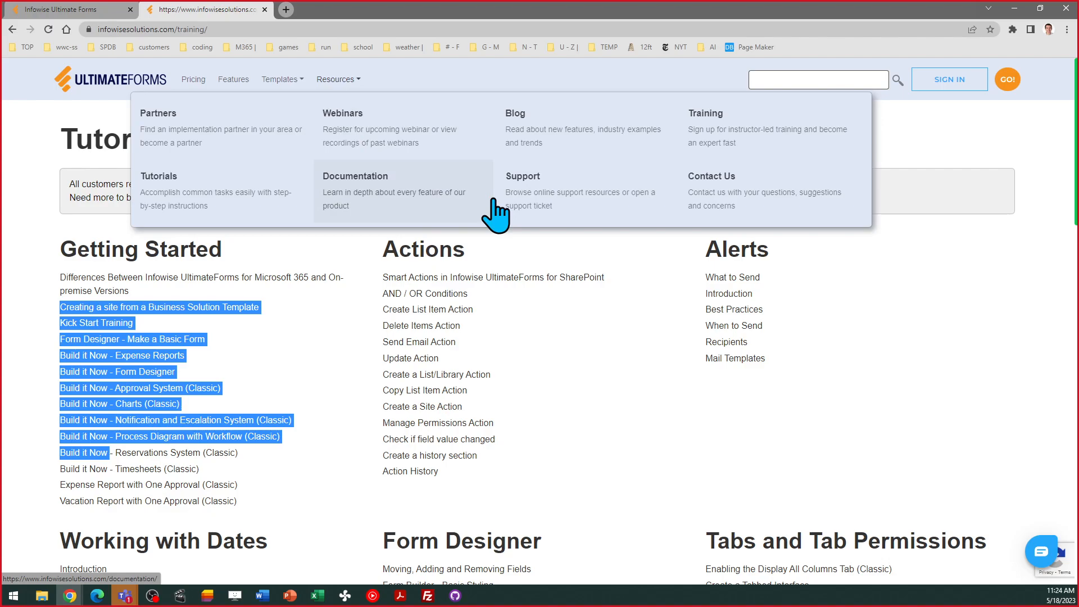
left_click(750, 142)
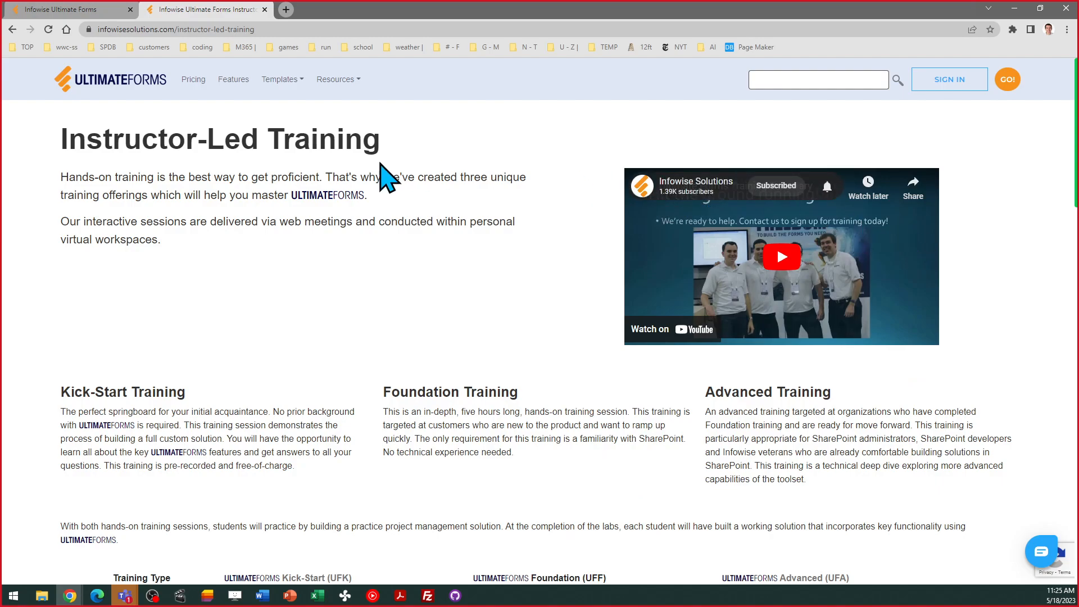
left_click(135, 80)
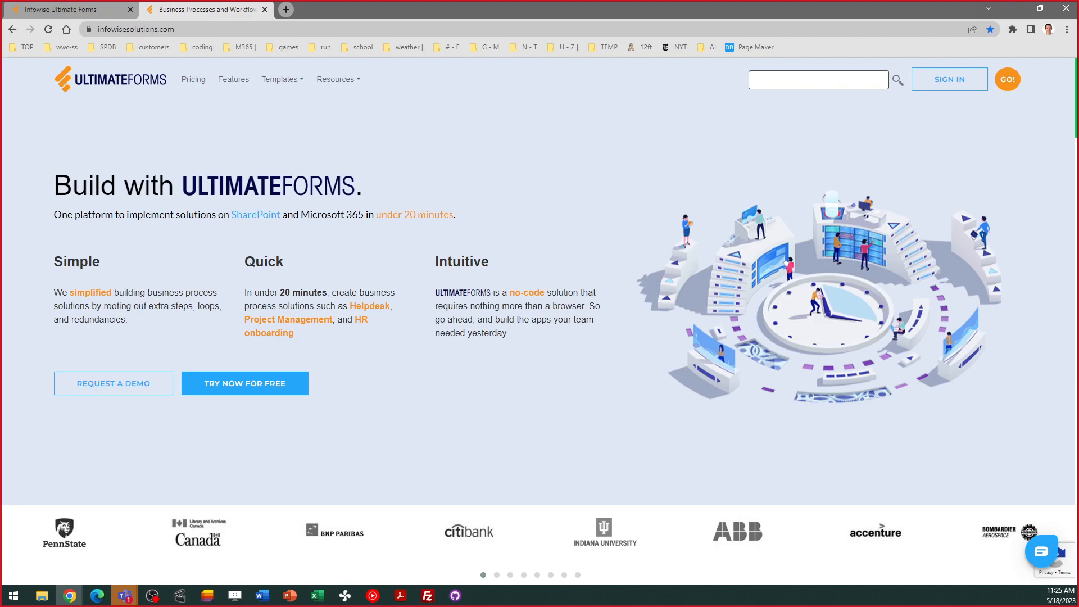
key("super+shift+Left")
key("super+shift+Right")
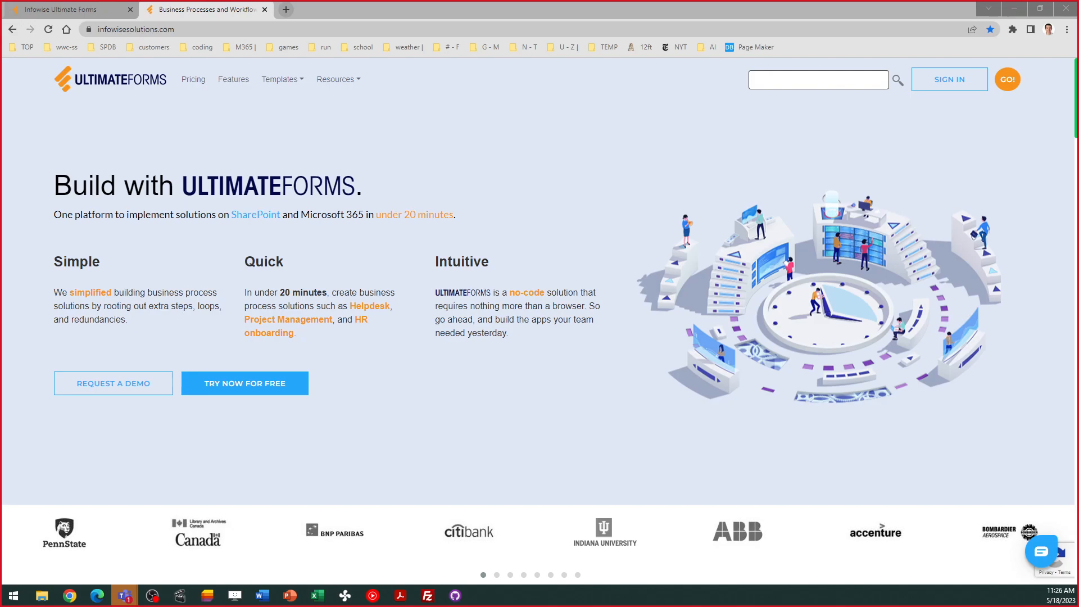
- Inspect the Documents Rollup profile's data sources and General settings, then cancel without saving
left_click(79, 9)
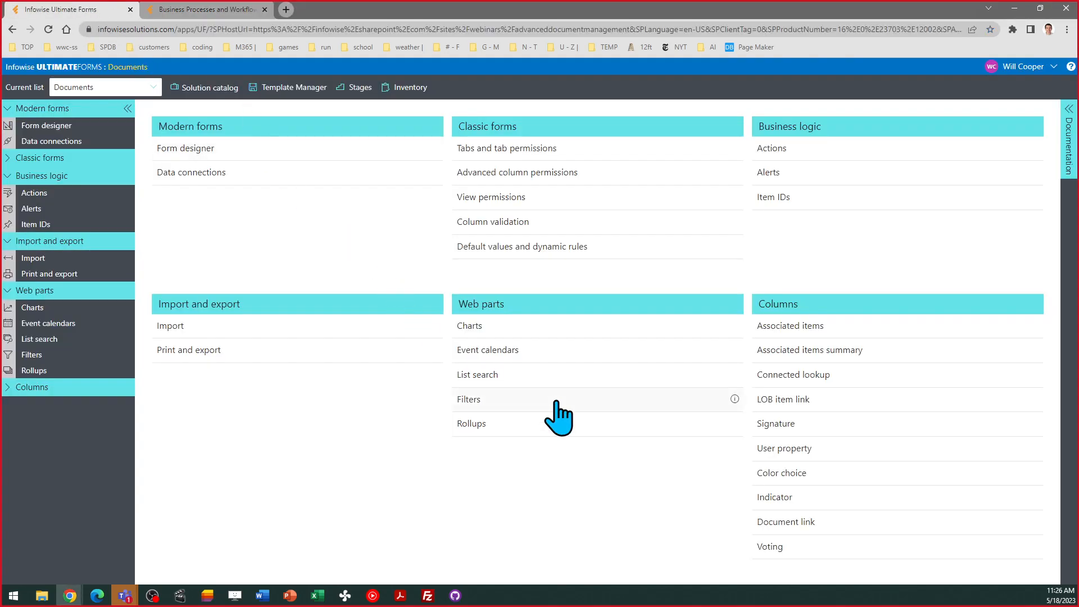
left_click(469, 423)
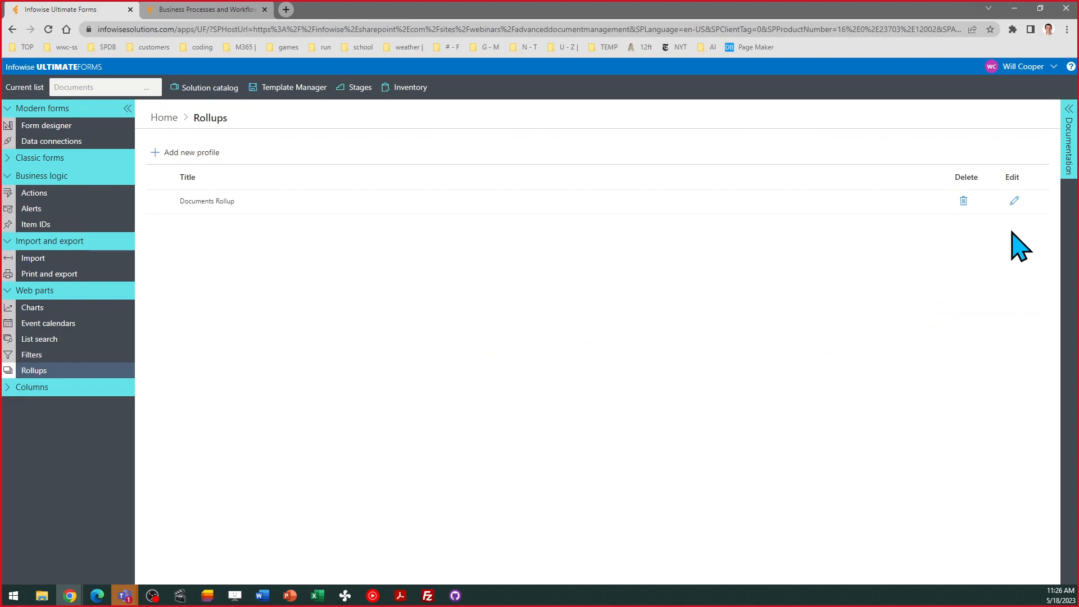
left_click(1014, 201)
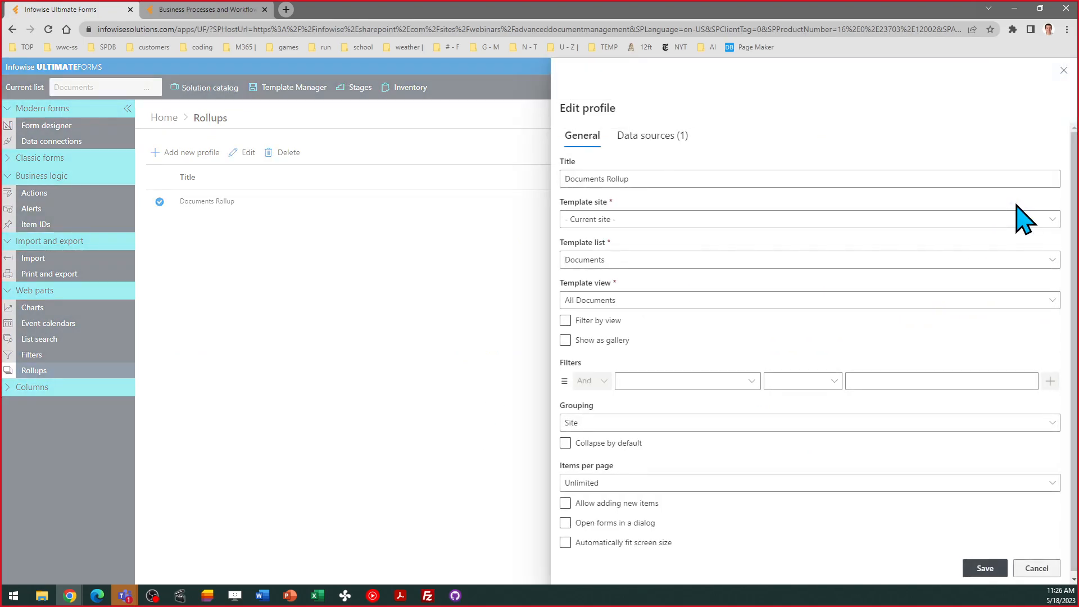
left_click(639, 139)
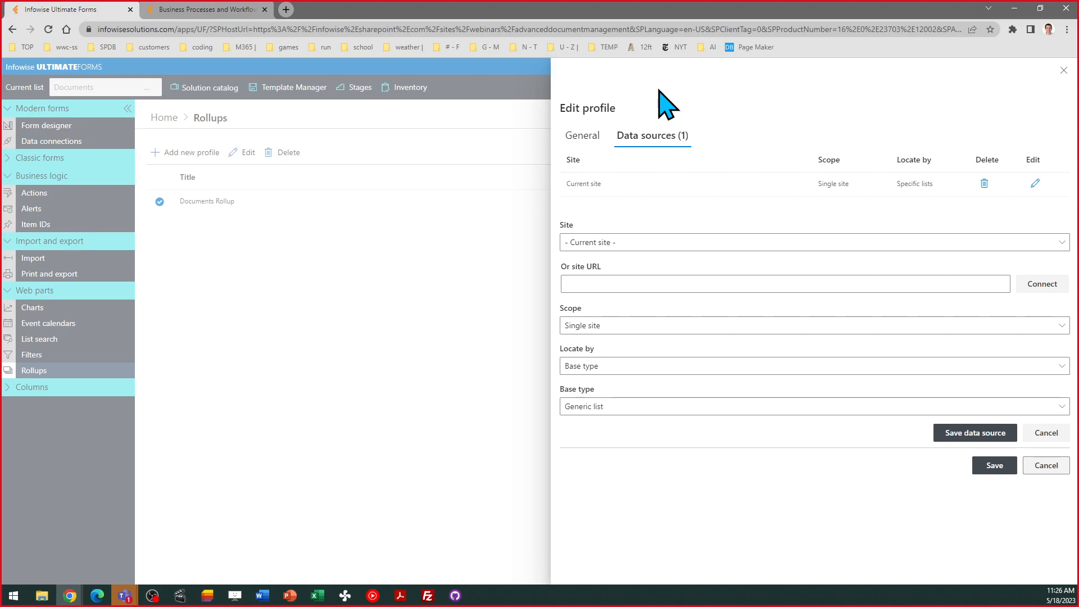
left_click(1036, 185)
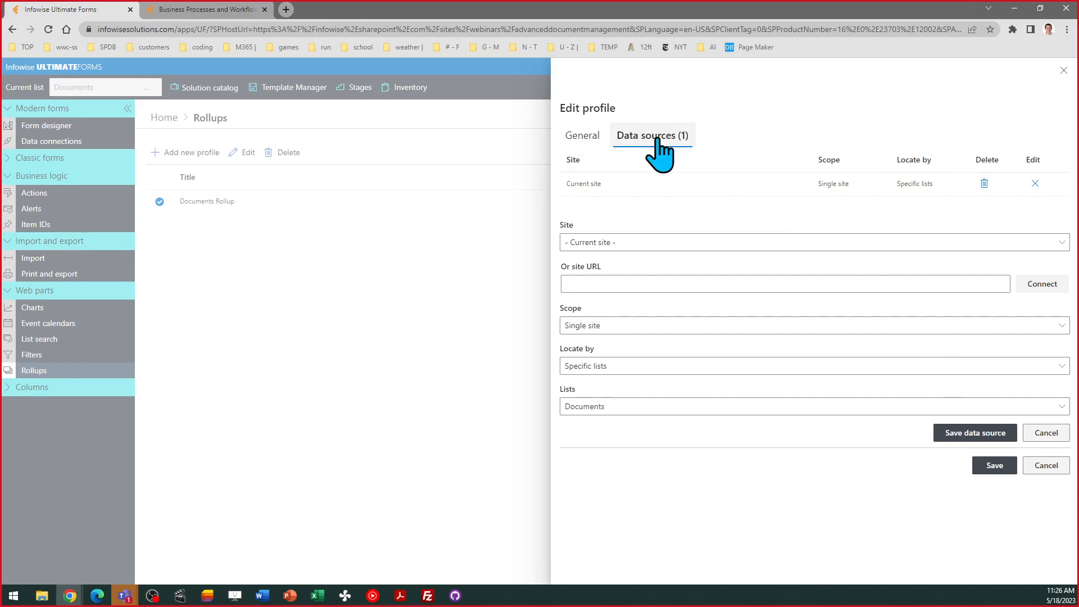
left_click(580, 140)
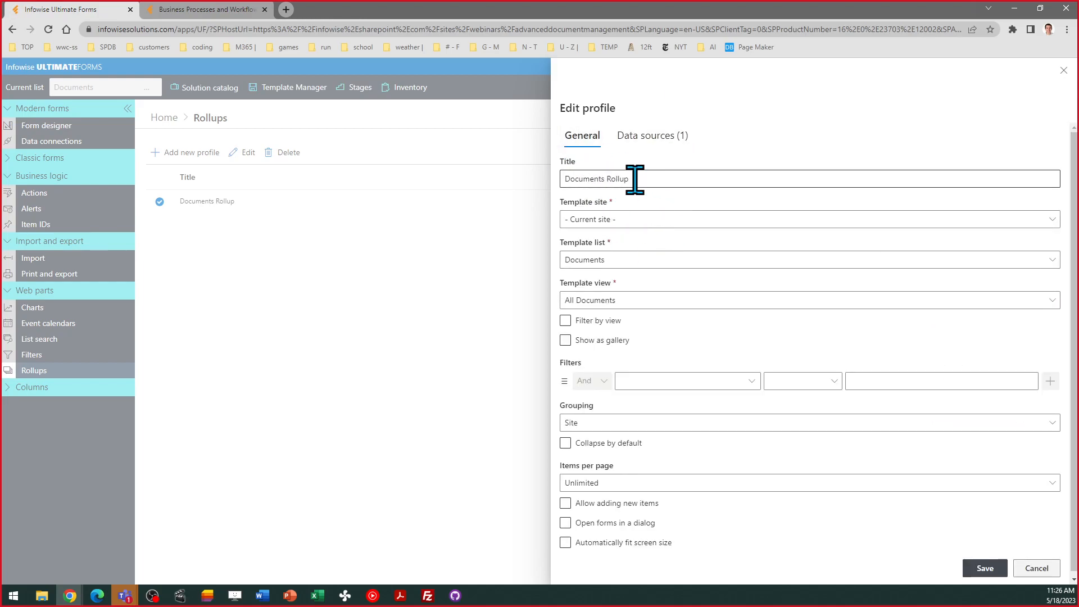
left_click(1036, 568)
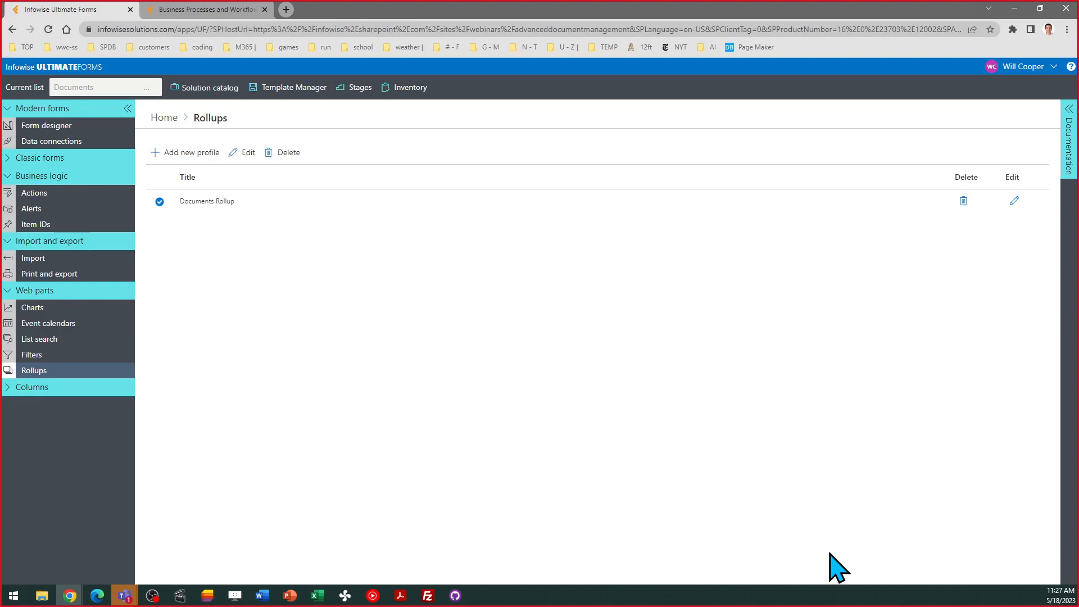
- Return to the Ultimate Forms Home overview, then bring the SharePoint Dashboards window forward
left_click(165, 118)
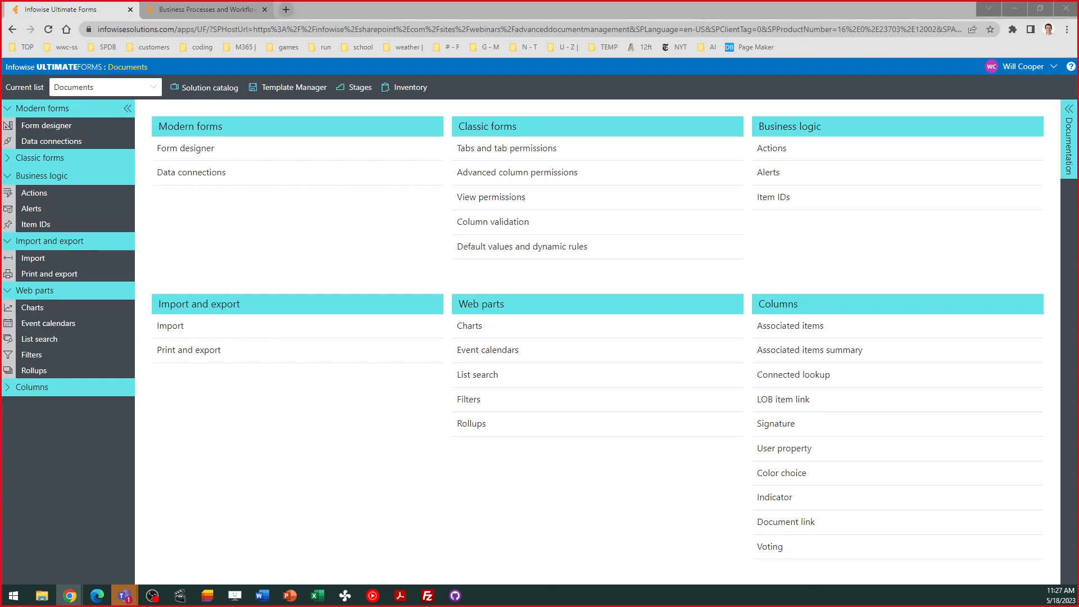
key("alt+Tab")
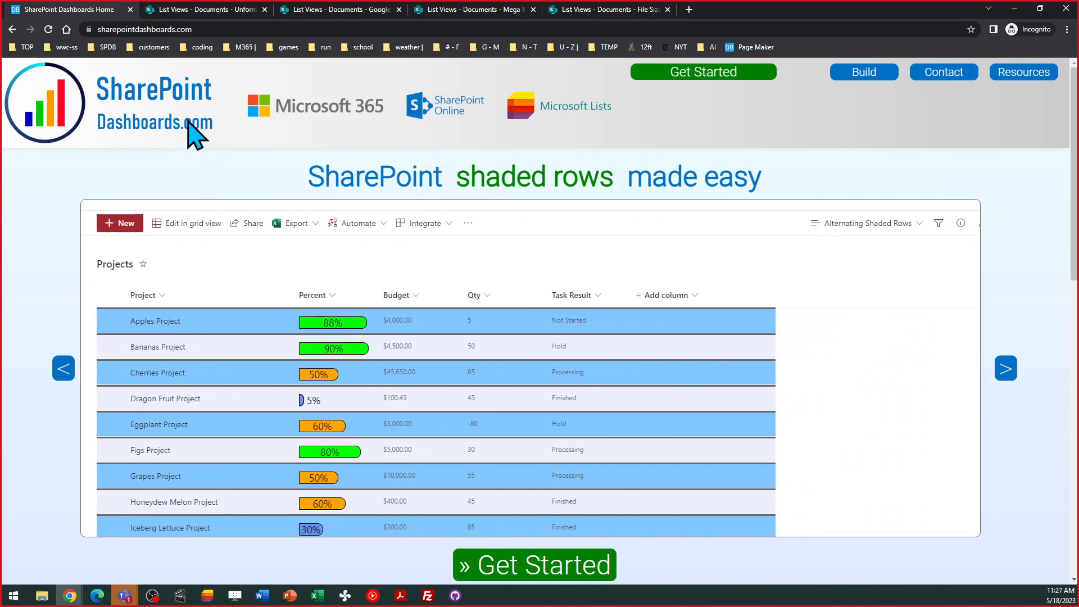
- Show the Templates Gallery's Libraries section, then the unformatted List Views Documents library
left_click(703, 73)
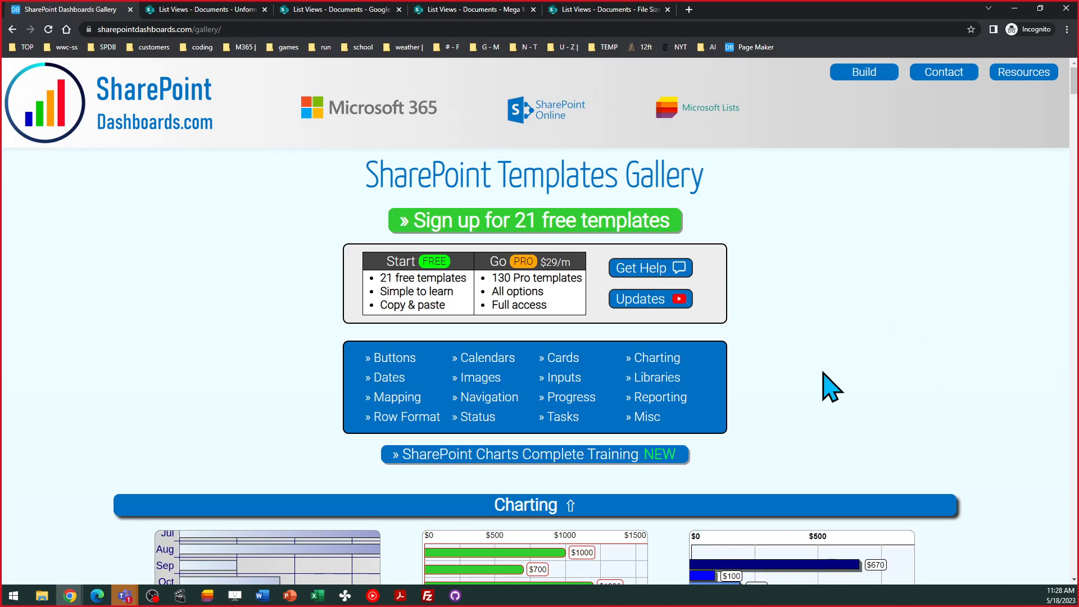
left_click(669, 391)
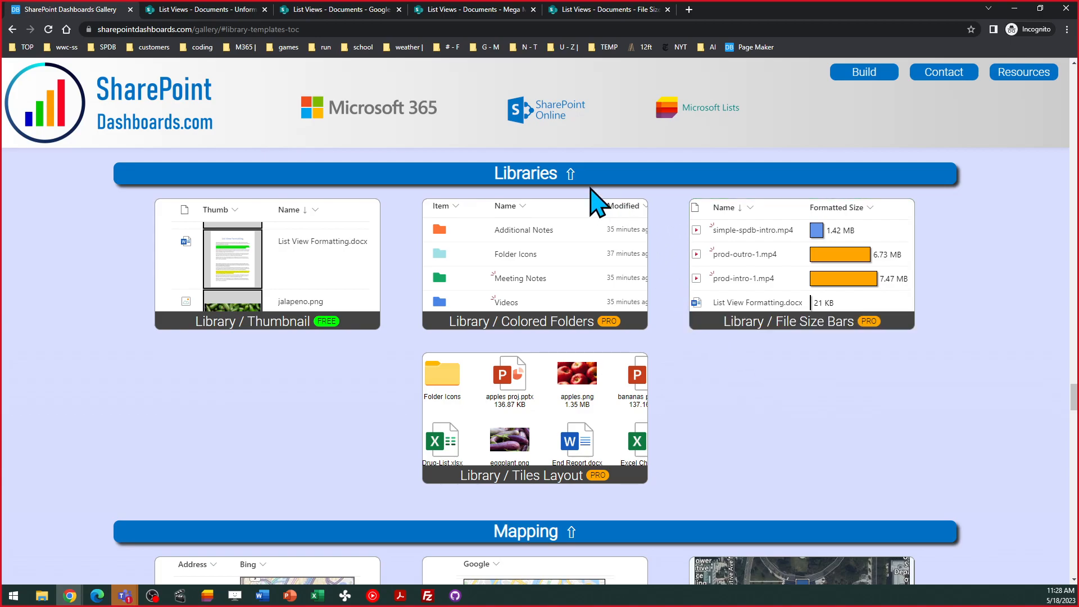
left_click(211, 11)
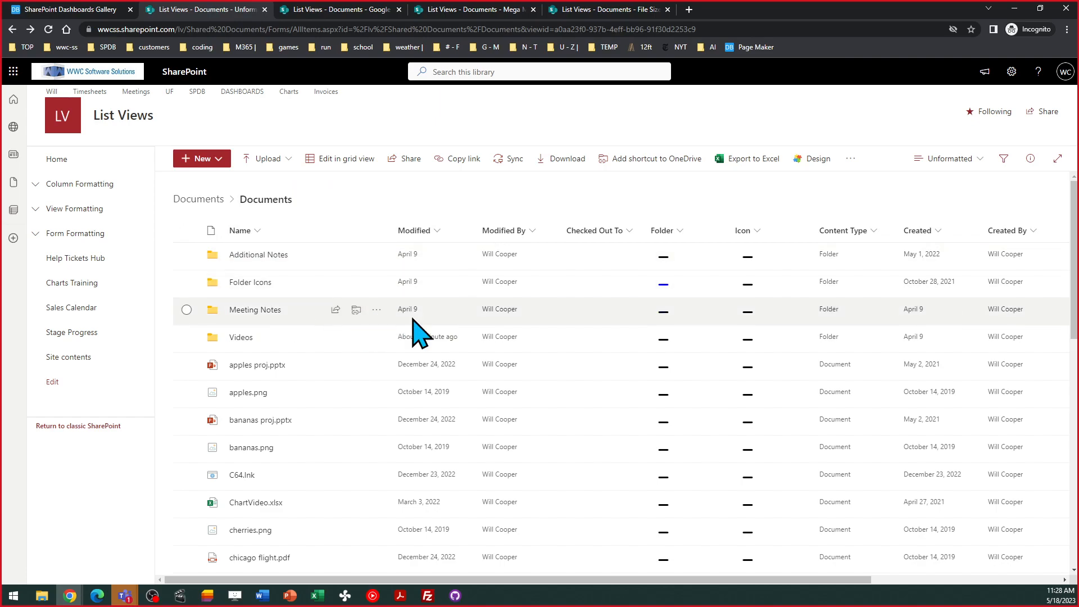
- Recolour the Additional Notes folder yellow in Google Folders, then return to the Unformatted view
left_click(333, 13)
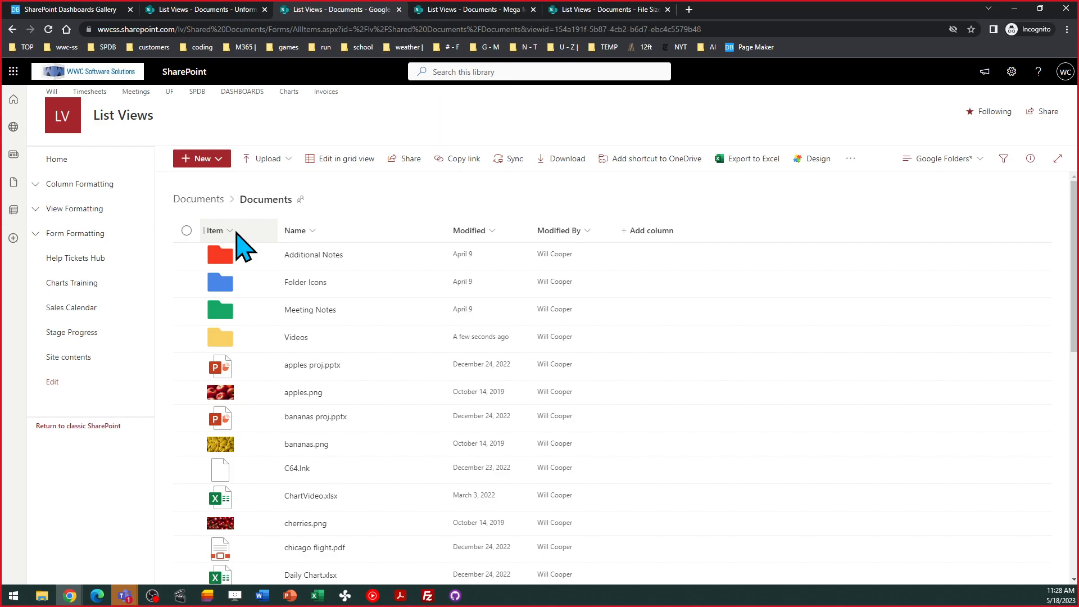
left_click(226, 260)
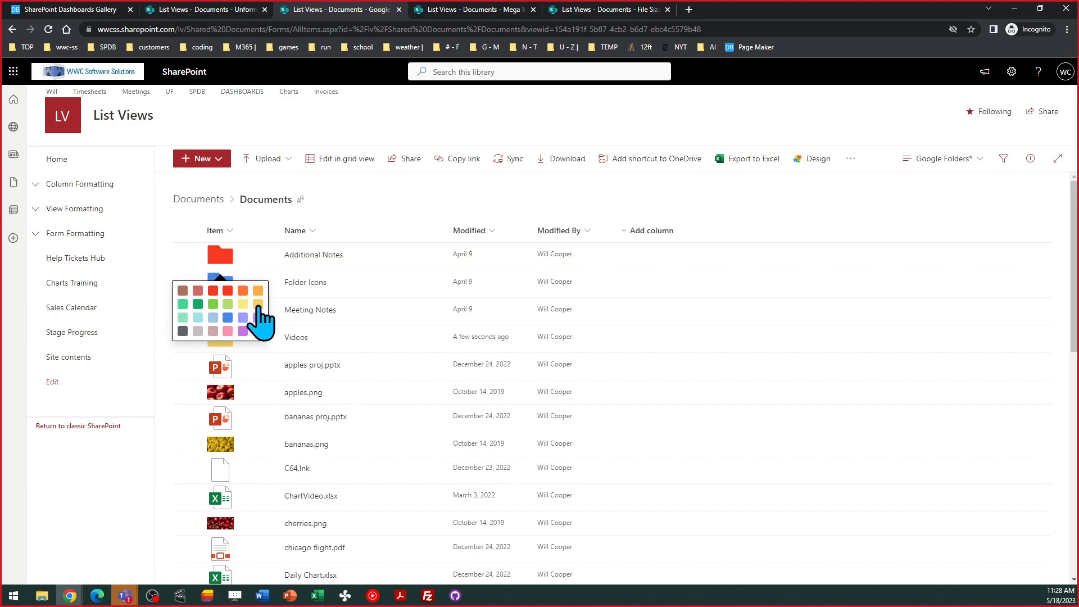
left_click(258, 305)
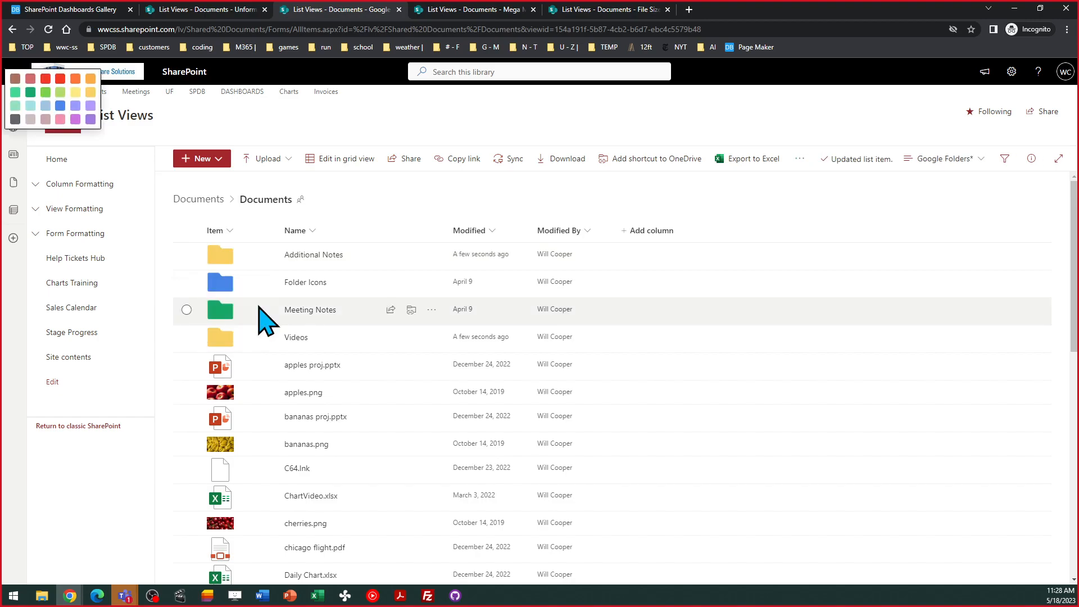
left_click(395, 197)
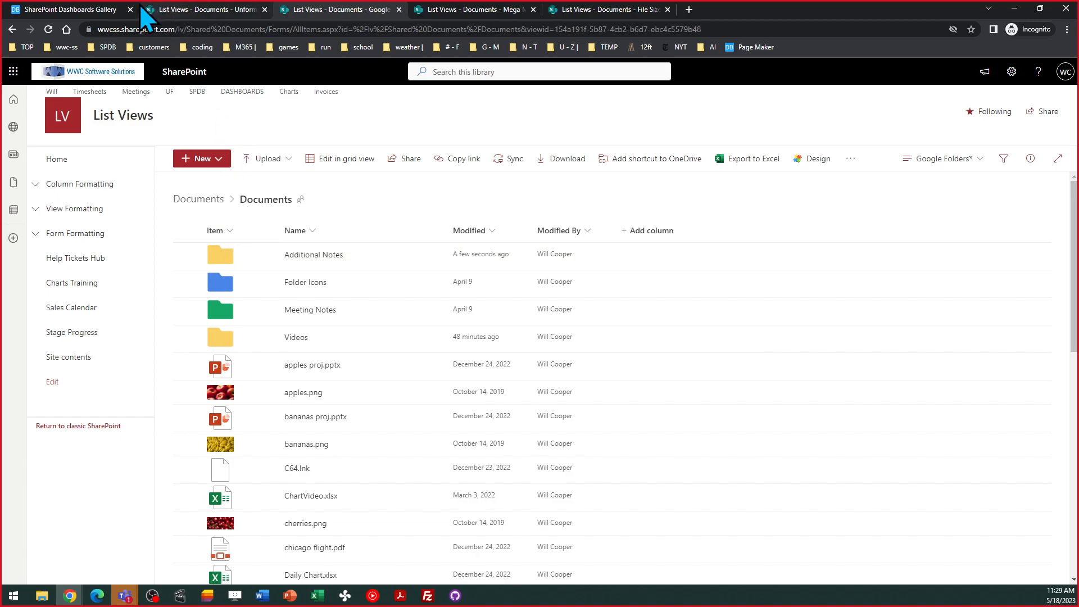
left_click(84, 11)
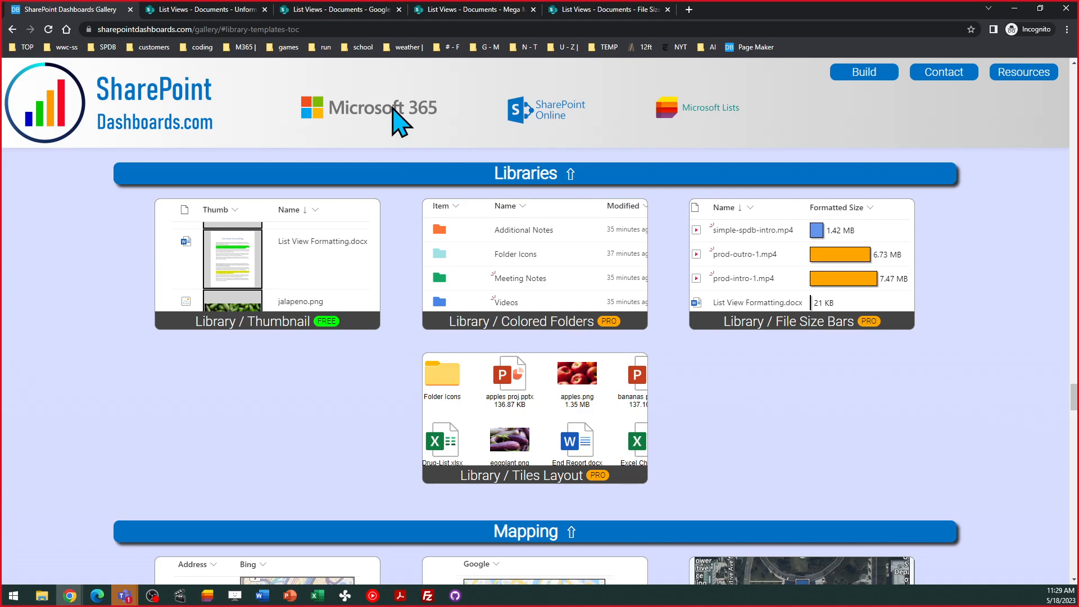
left_click(214, 10)
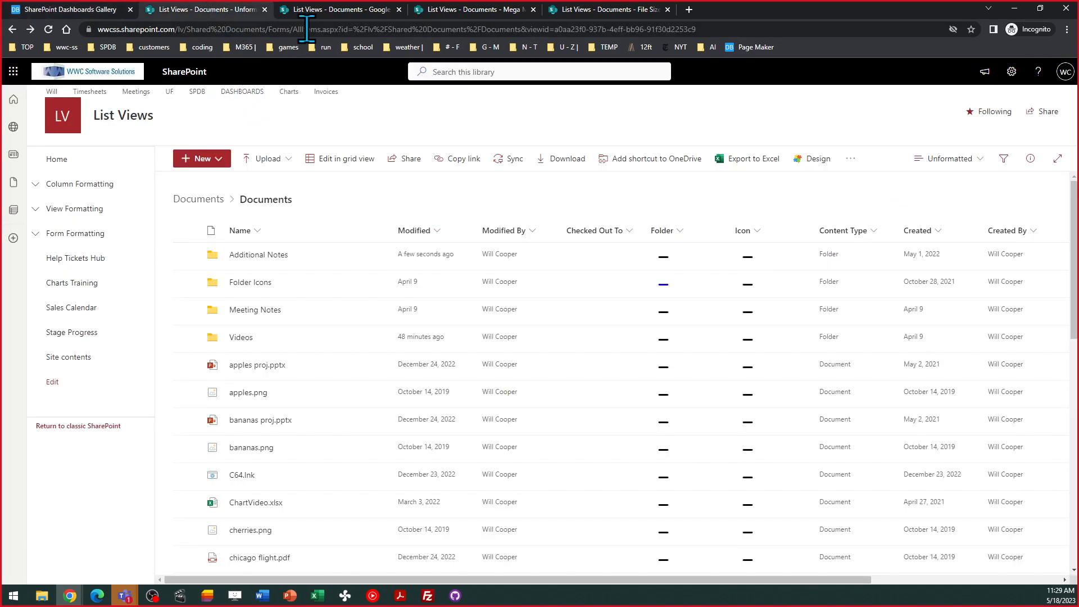
- Show the Item column's formatting code in the Google Folders view
left_click(320, 10)
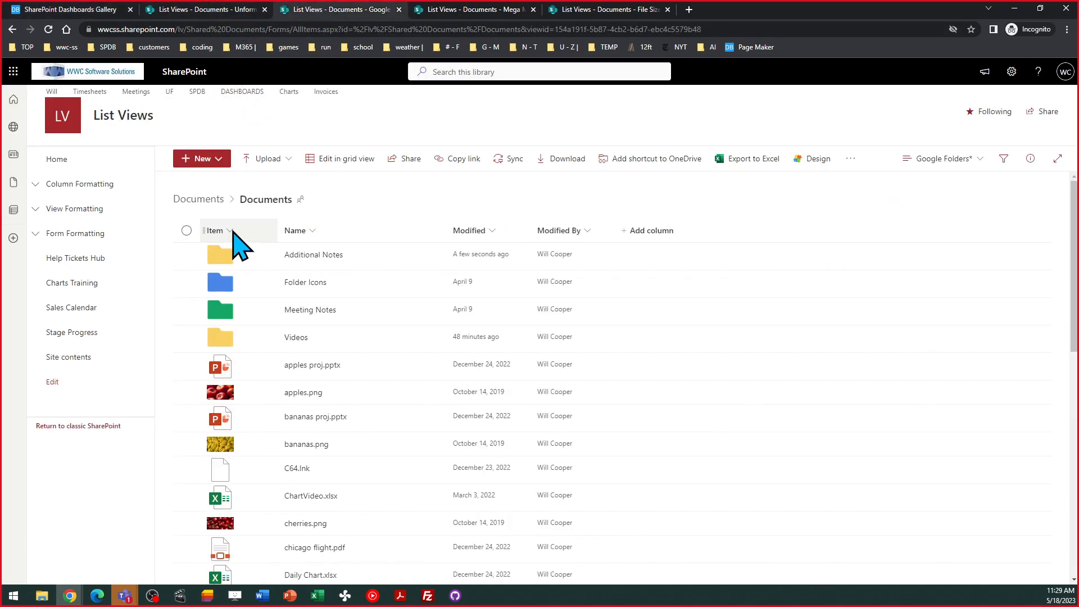
left_click(233, 232)
mouse_move(266, 336)
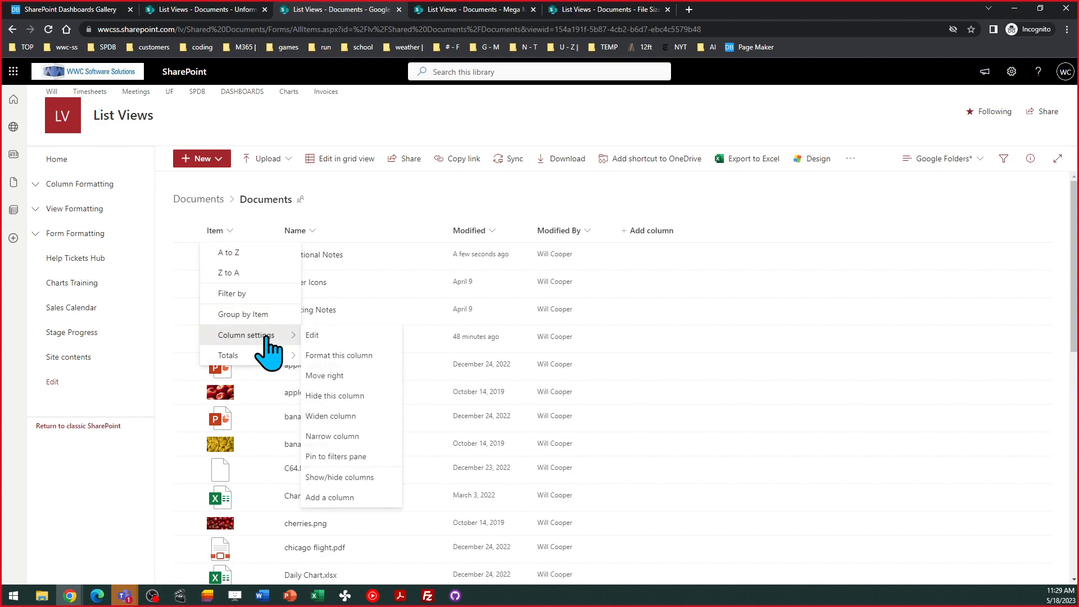
left_click(356, 356)
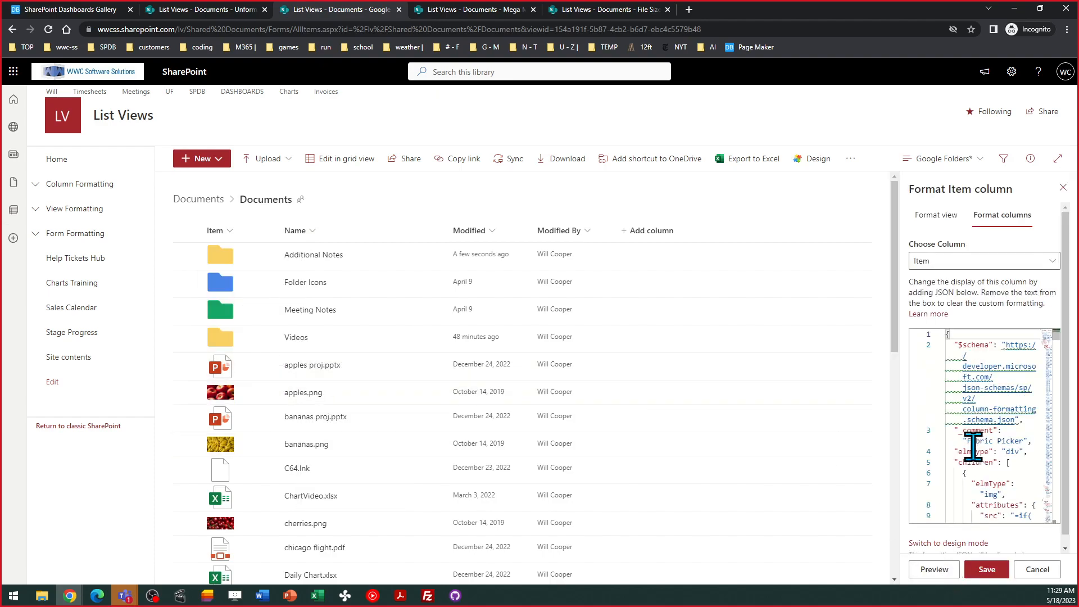
- Compare the Colored Folders template preview, Unformatted and Google Folders views, ending on Mega Mode
left_click(66, 9)
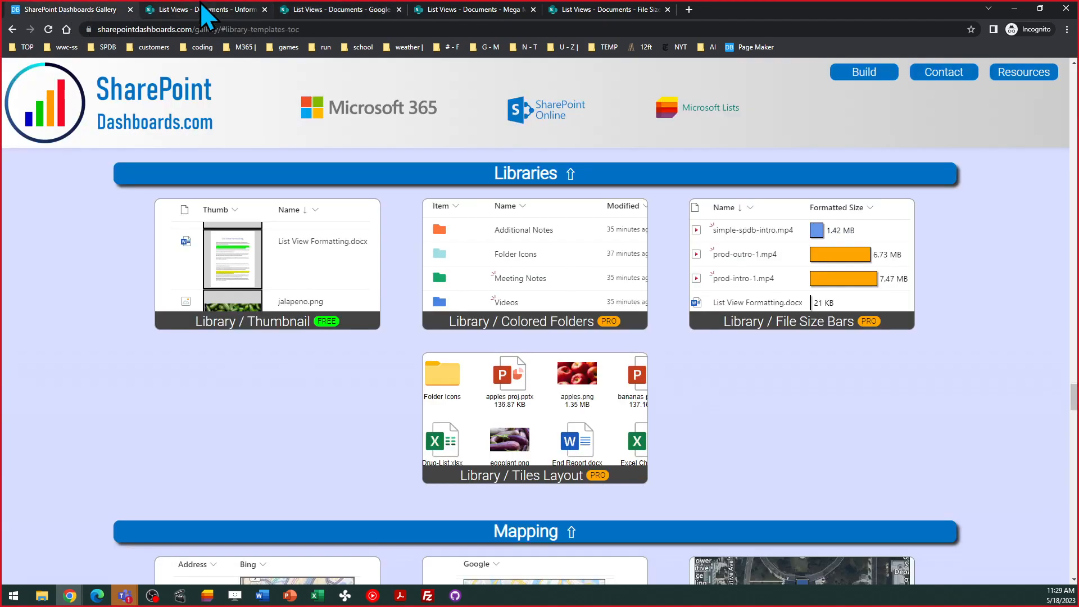
left_click(497, 264)
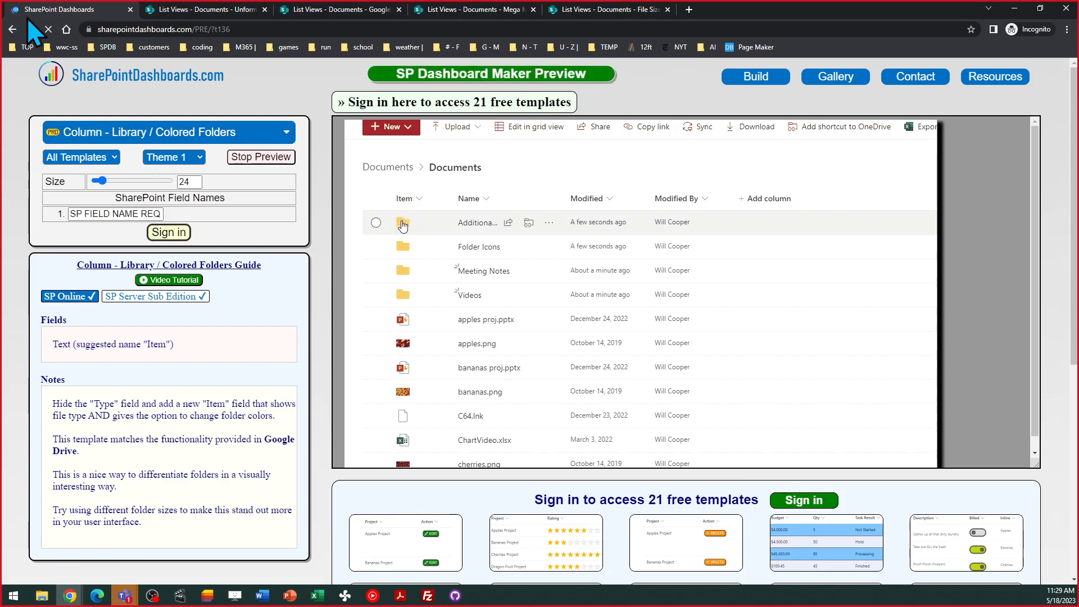
left_click(183, 8)
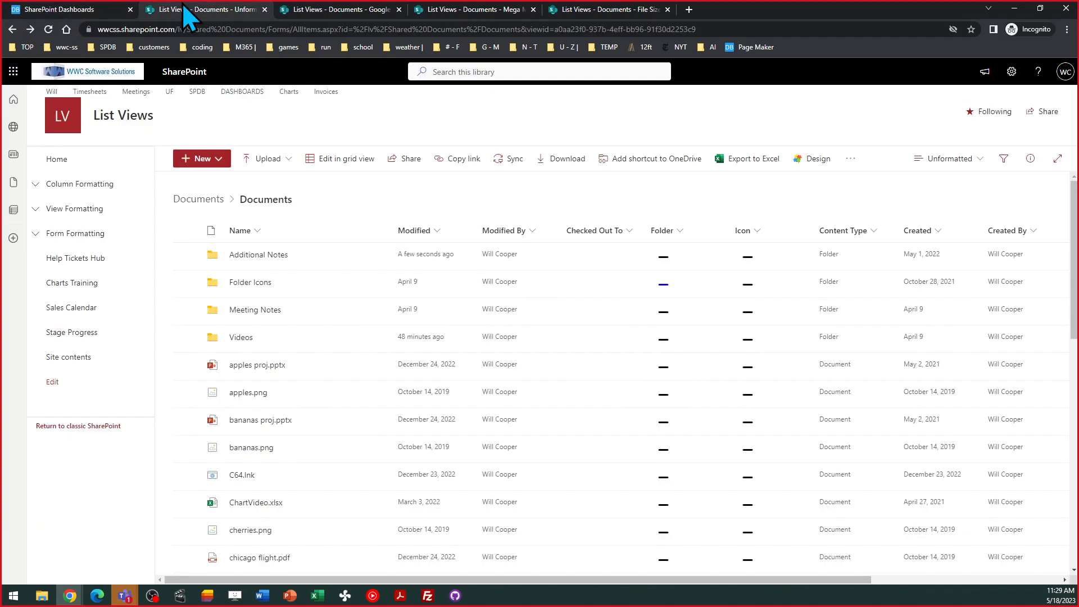
left_click(323, 10)
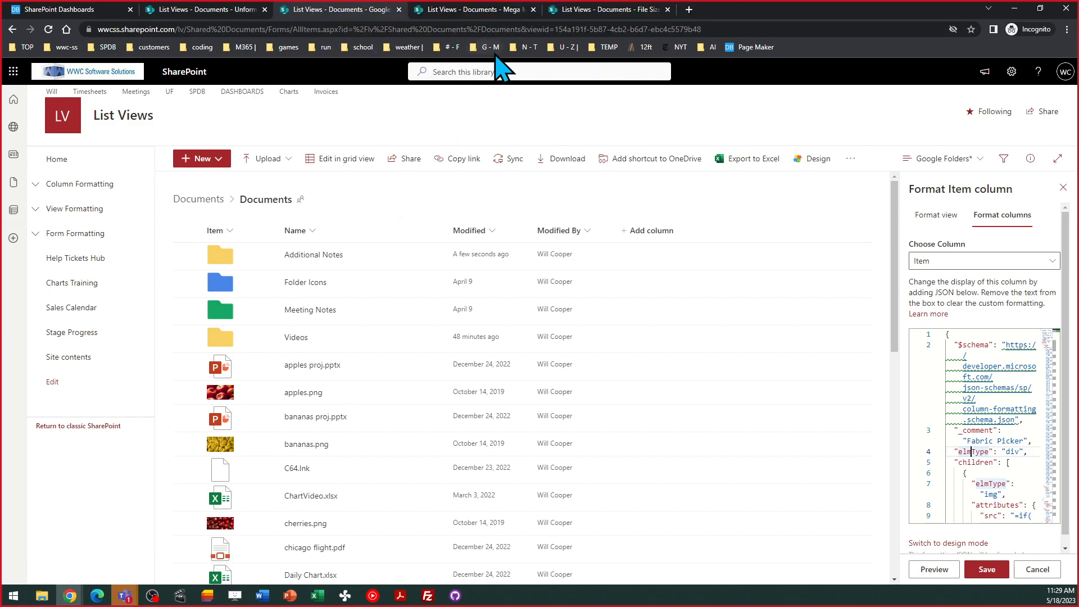
left_click(469, 10)
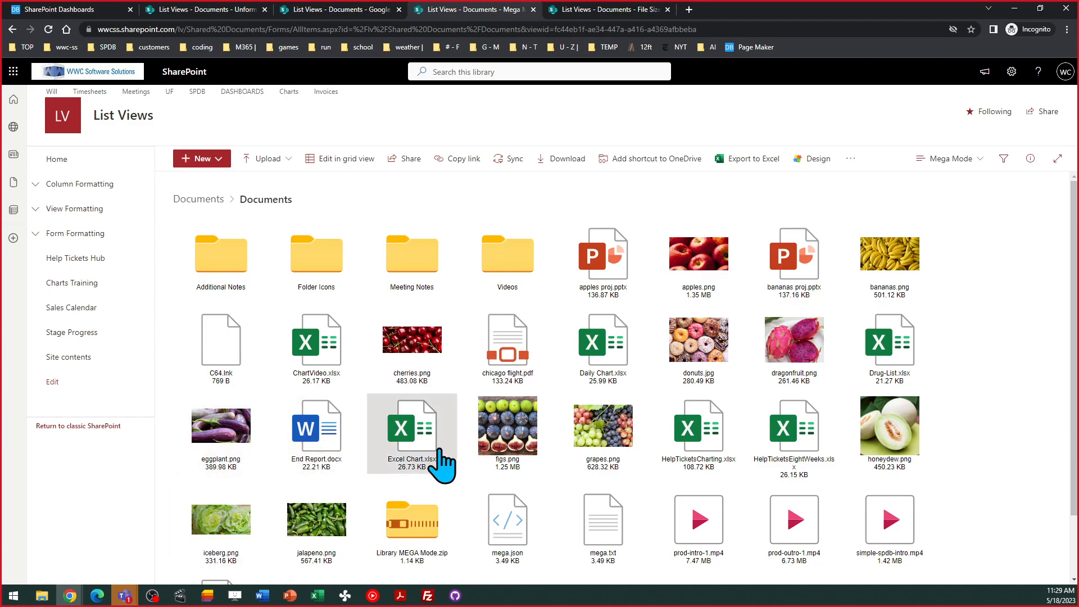
mouse_move(443, 464)
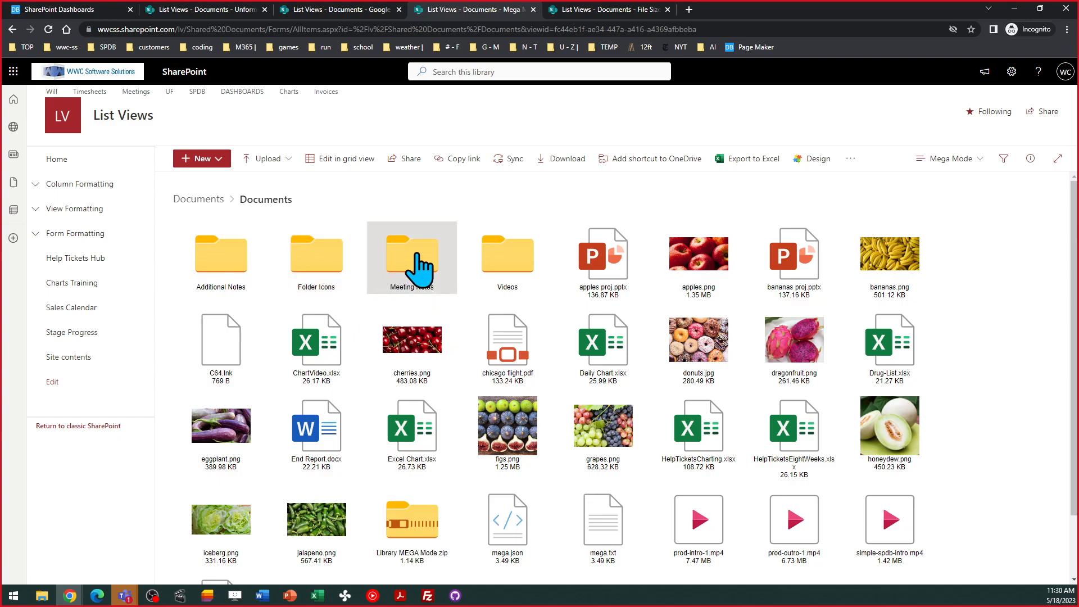
double_click(254, 277)
left_click(340, 200)
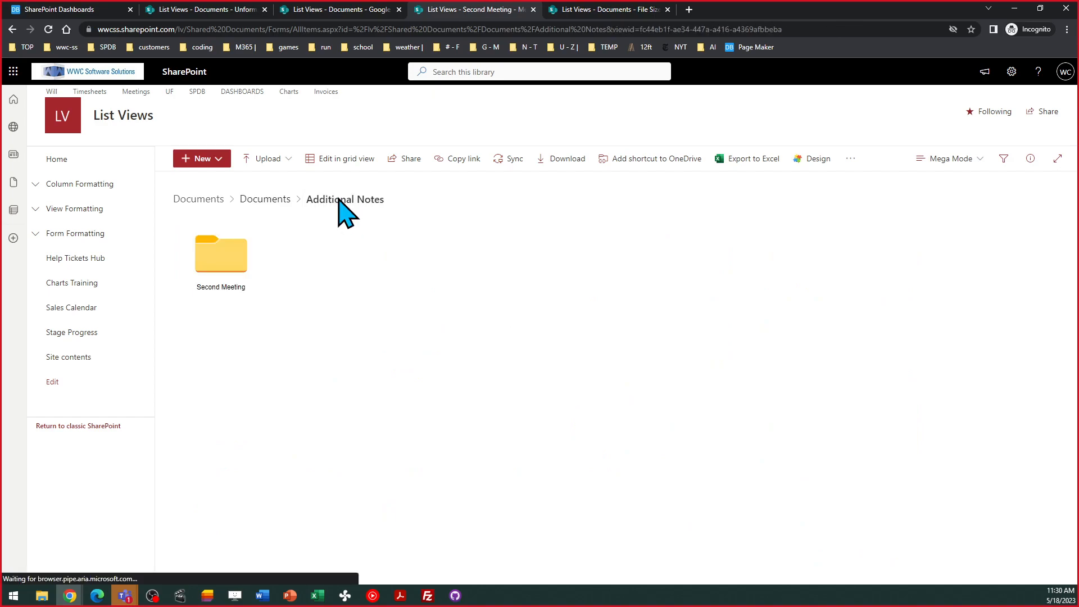
left_click(266, 200)
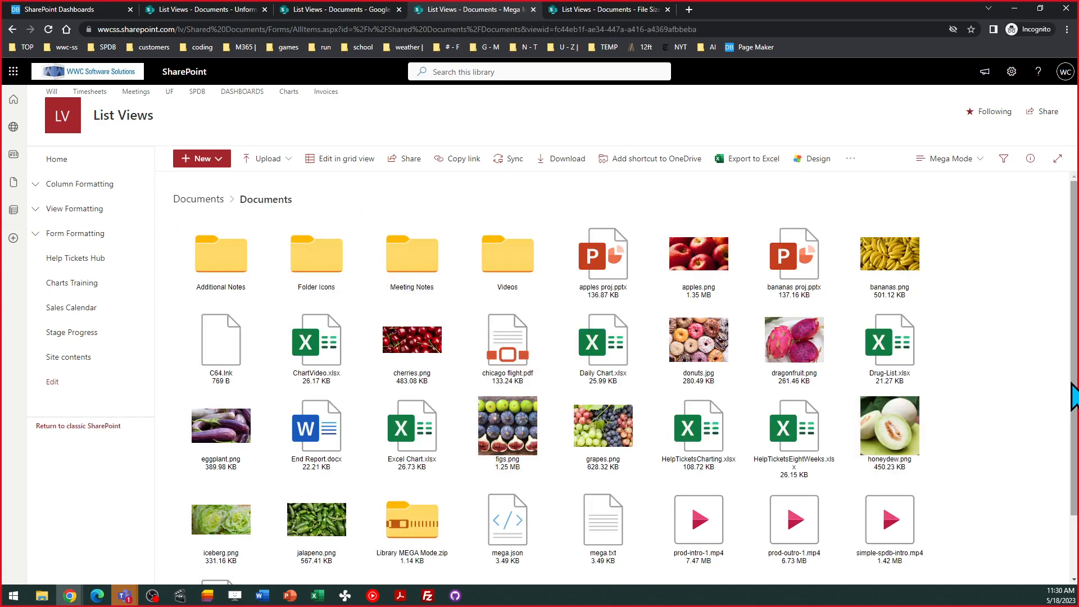
scroll(1073, 435, "down", 2)
left_click_drag(1075, 437, 1071, 325)
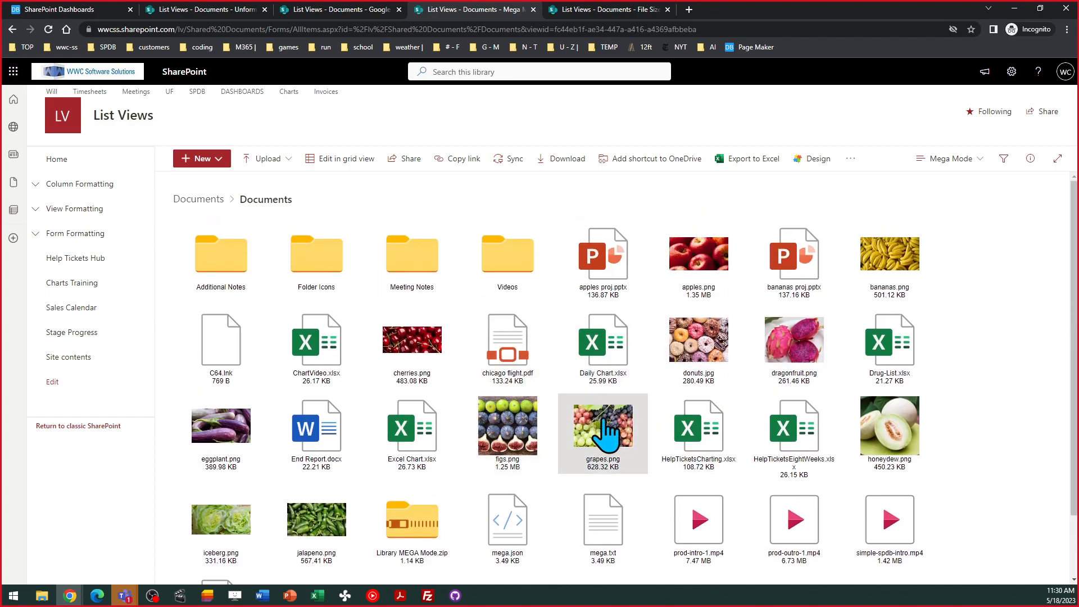
mouse_move(586, 340)
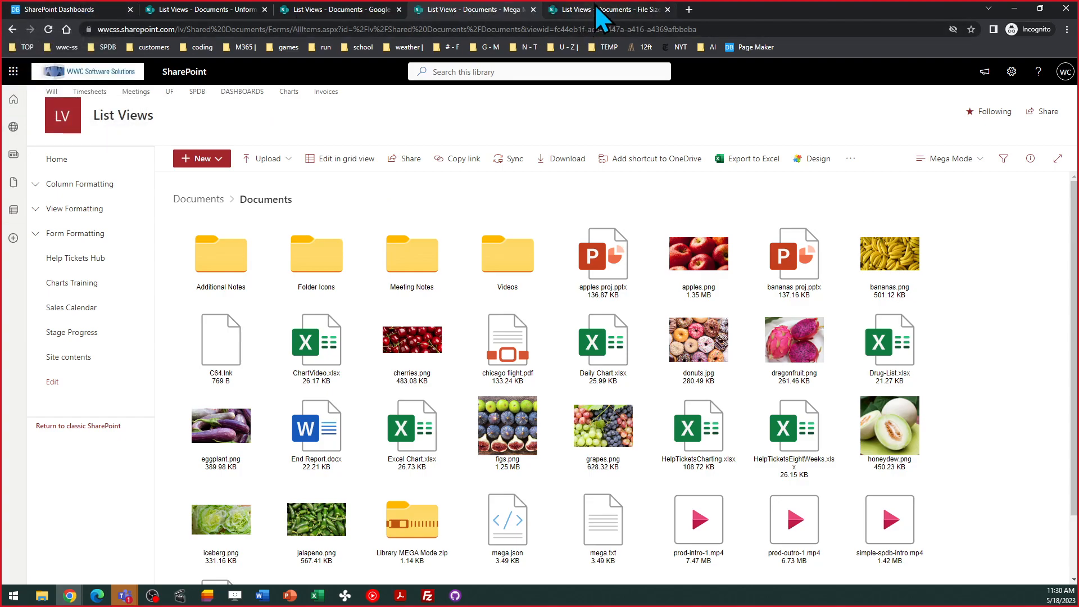
- Switch to the Documents library's File Size view and review its size bars, including red bars for large videos
left_click(597, 10)
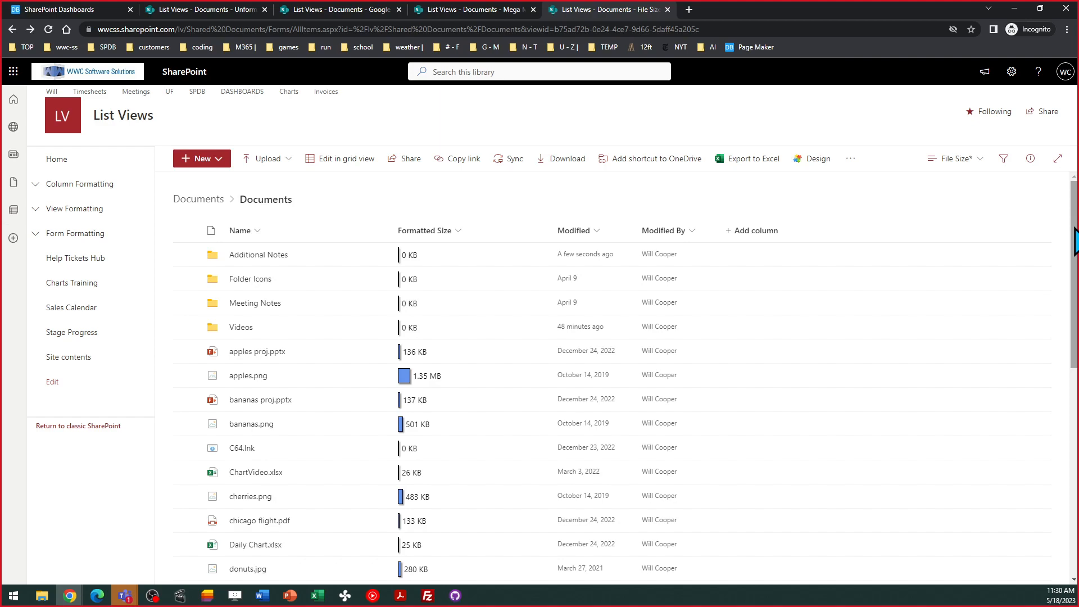
scroll(1074, 239, "down", 8)
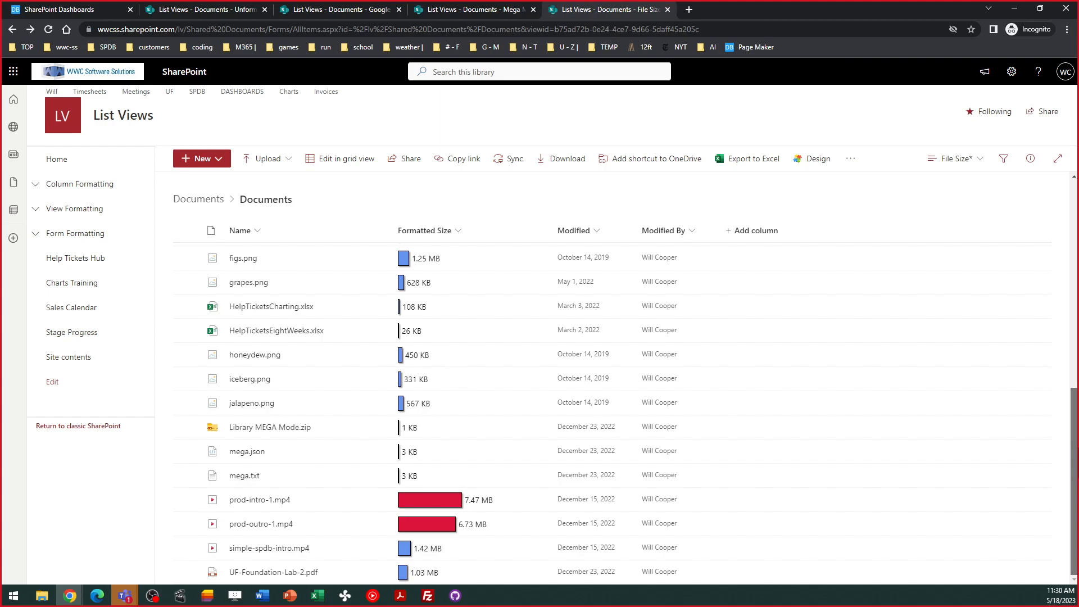
left_click_drag(1077, 452, 1075, 429)
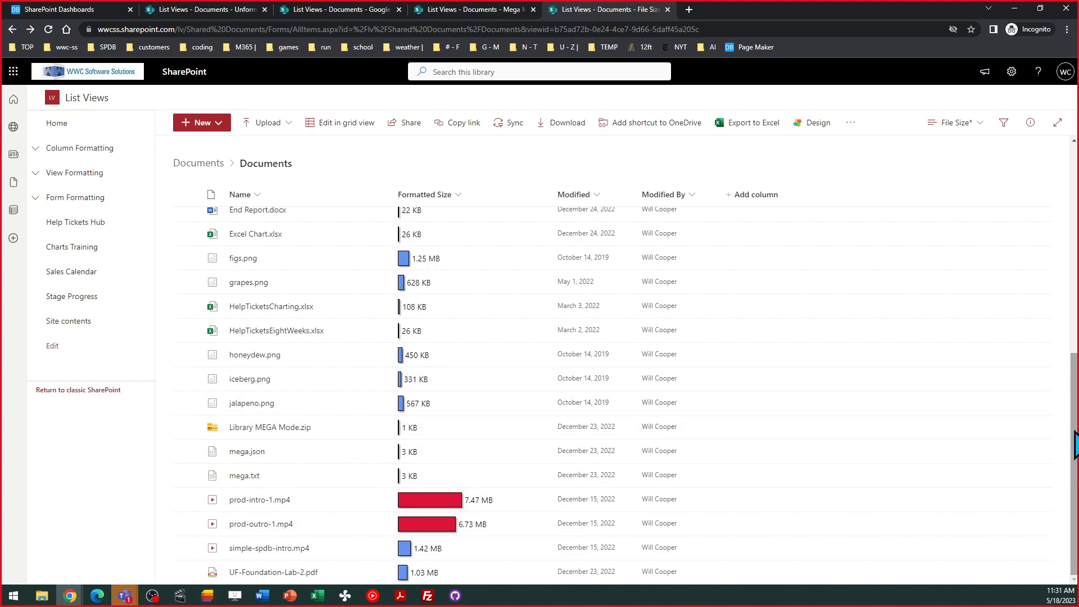
scroll(1074, 444, "up", 4)
scroll(1074, 222, "up", 4)
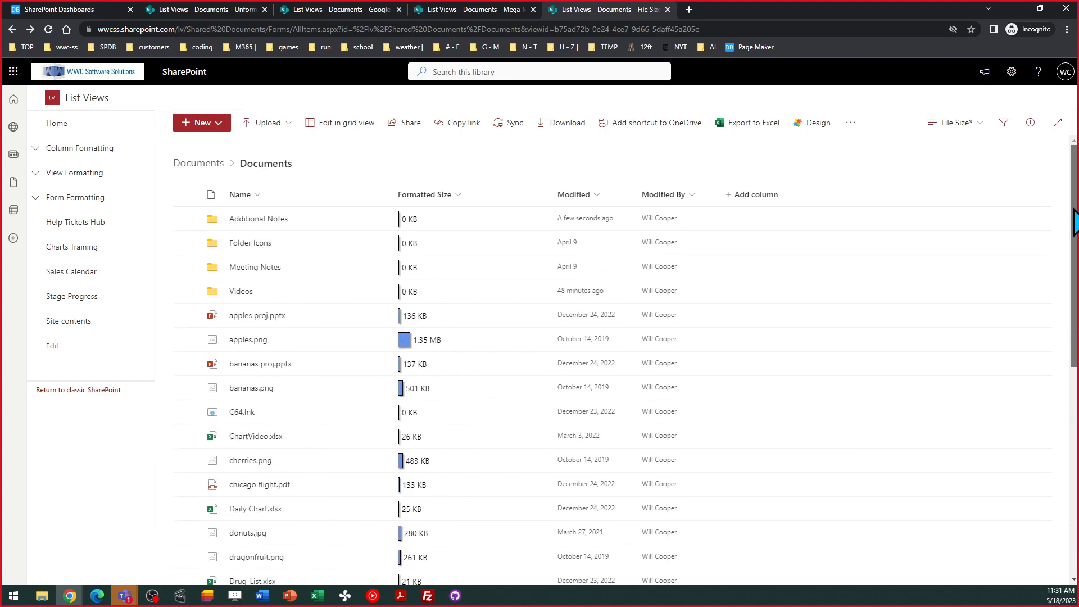
scroll(1074, 222, "up", 2)
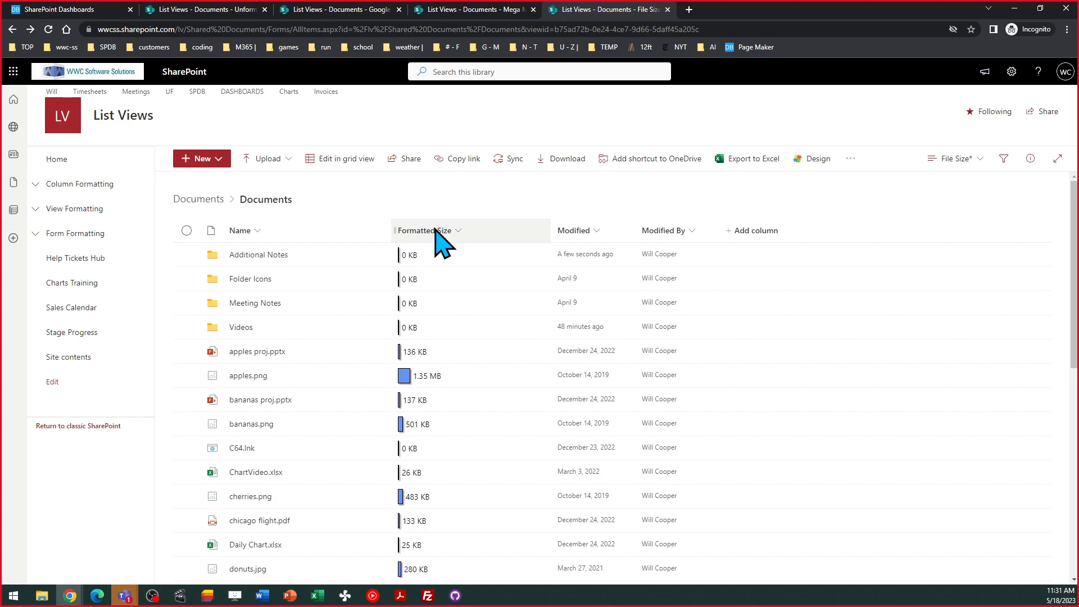
- Return to SharePointDashboards.com and open the Templates Gallery with its 21 free and 130 Pro templates
left_click(63, 5)
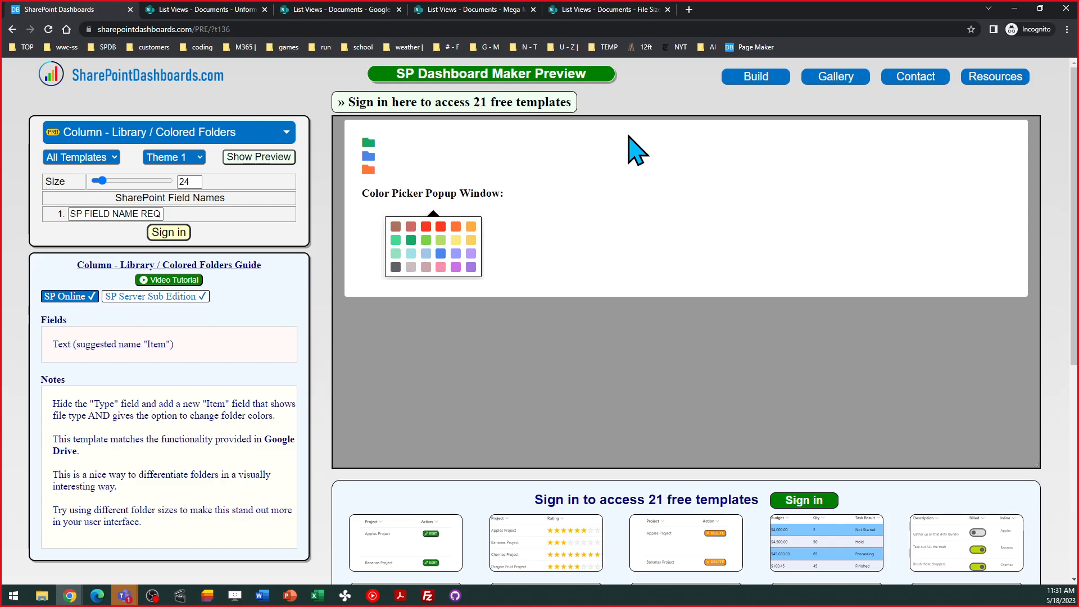
left_click(824, 79)
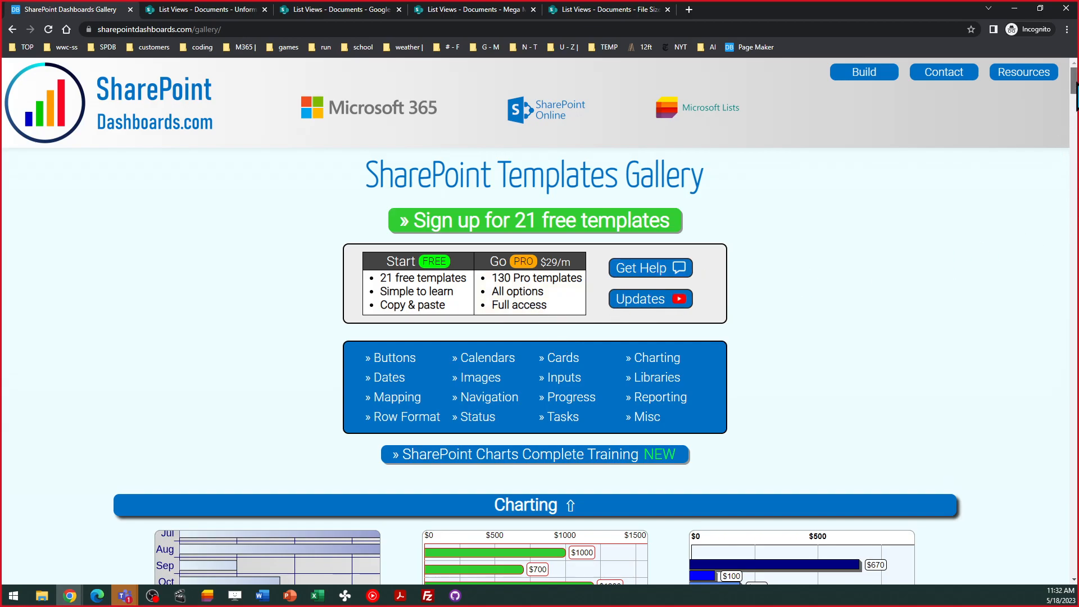
scroll(1075, 90, "down", 12)
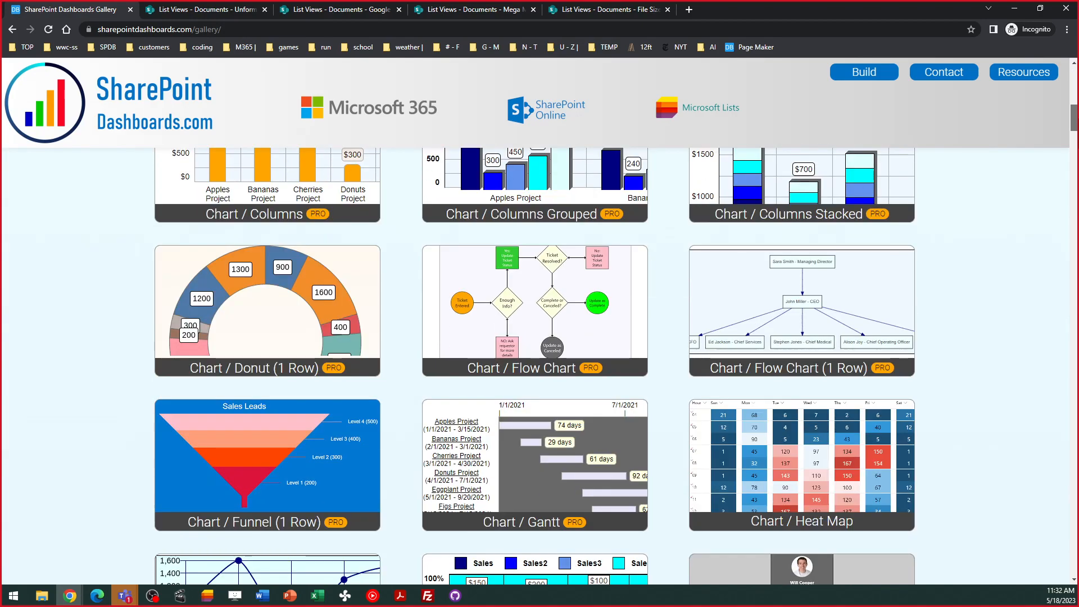
scroll(539, 366, "down", 10)
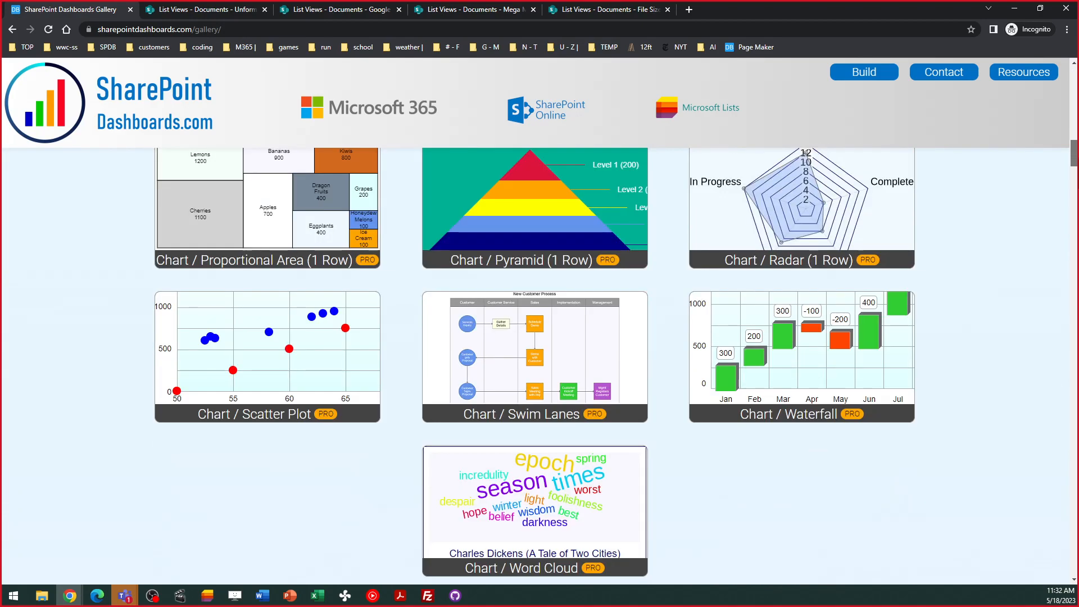
scroll(539, 366, "down", 10)
scroll(540, 365, "down", 10)
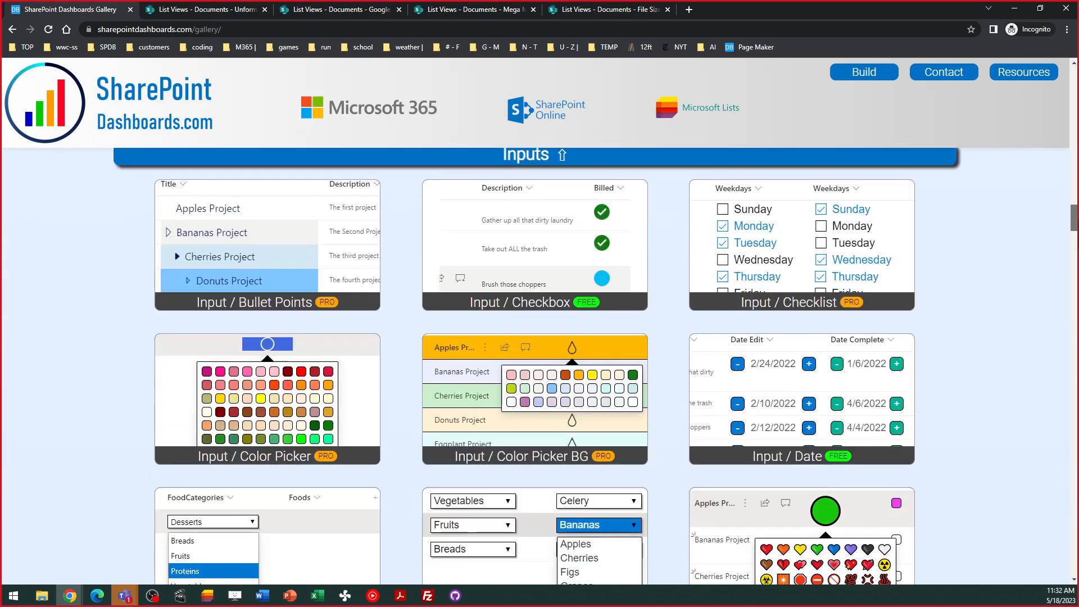
scroll(536, 365, "down", 15)
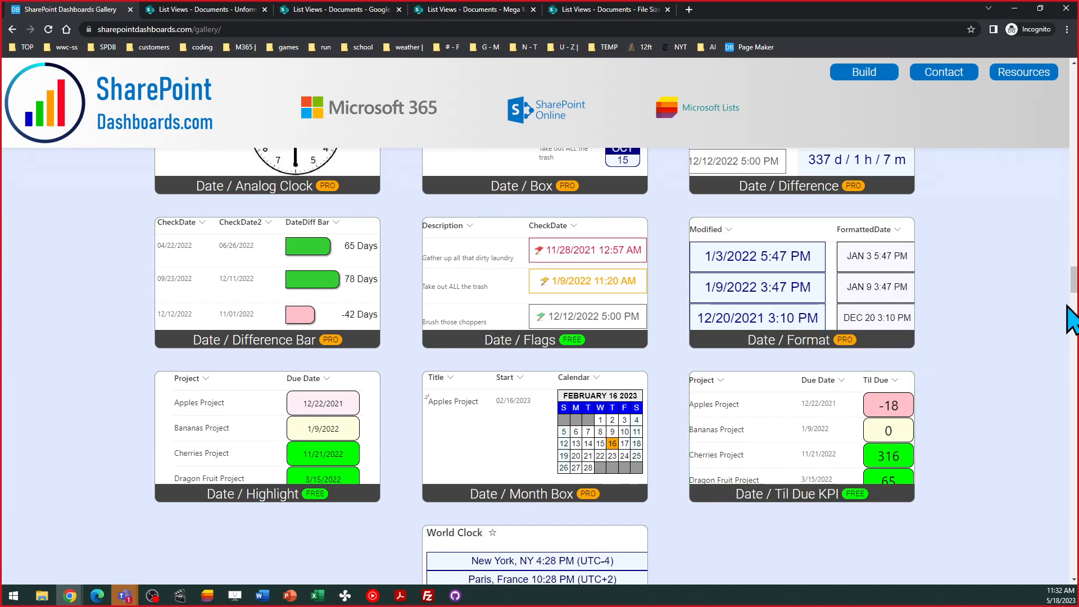
scroll(1073, 280, "down", 8)
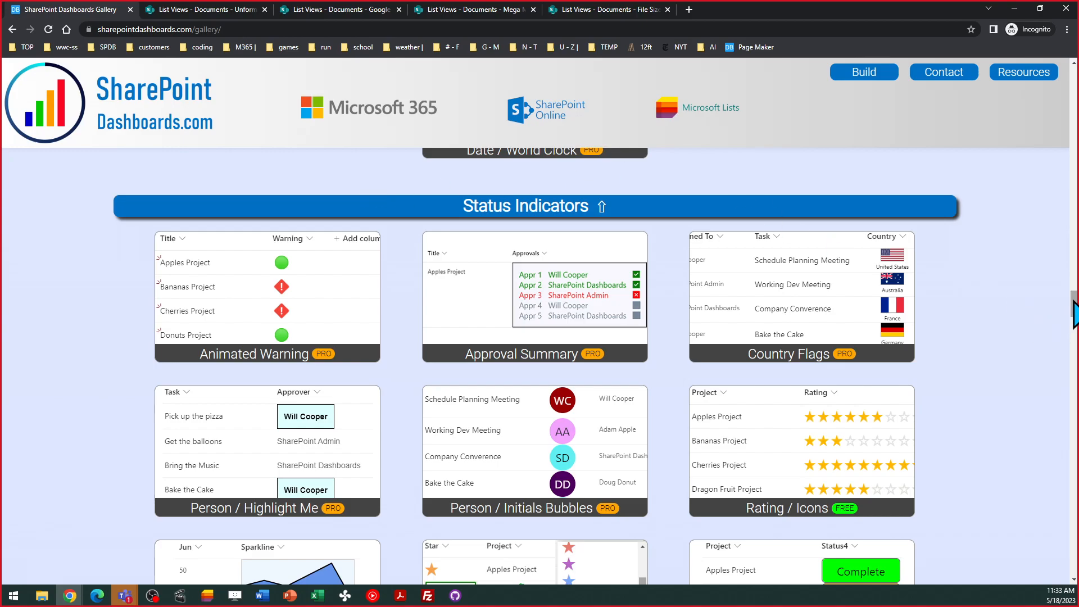
left_click_drag(1074, 312, 1074, 84)
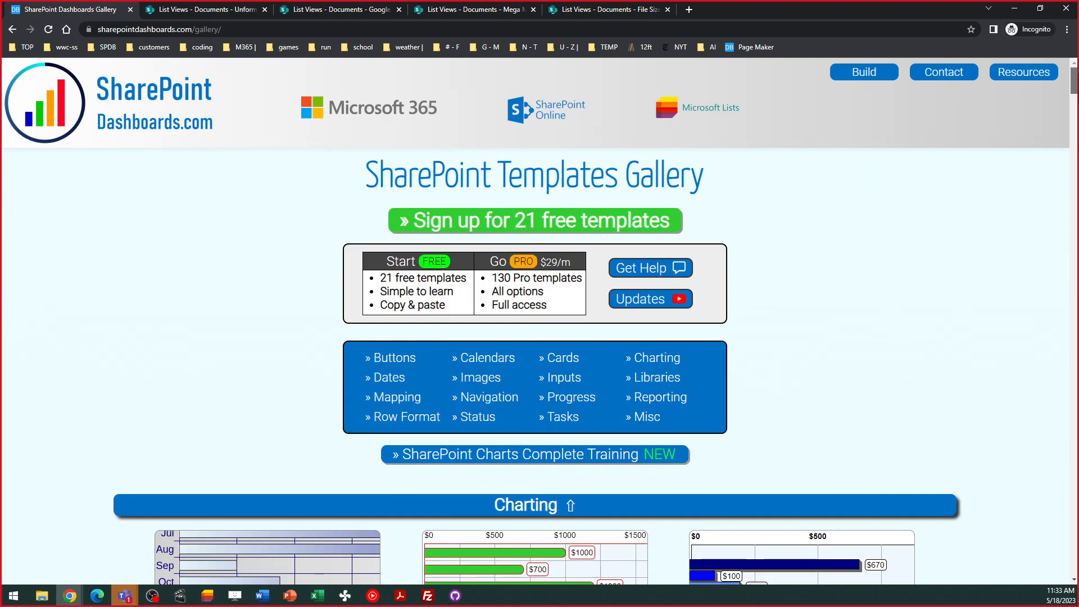